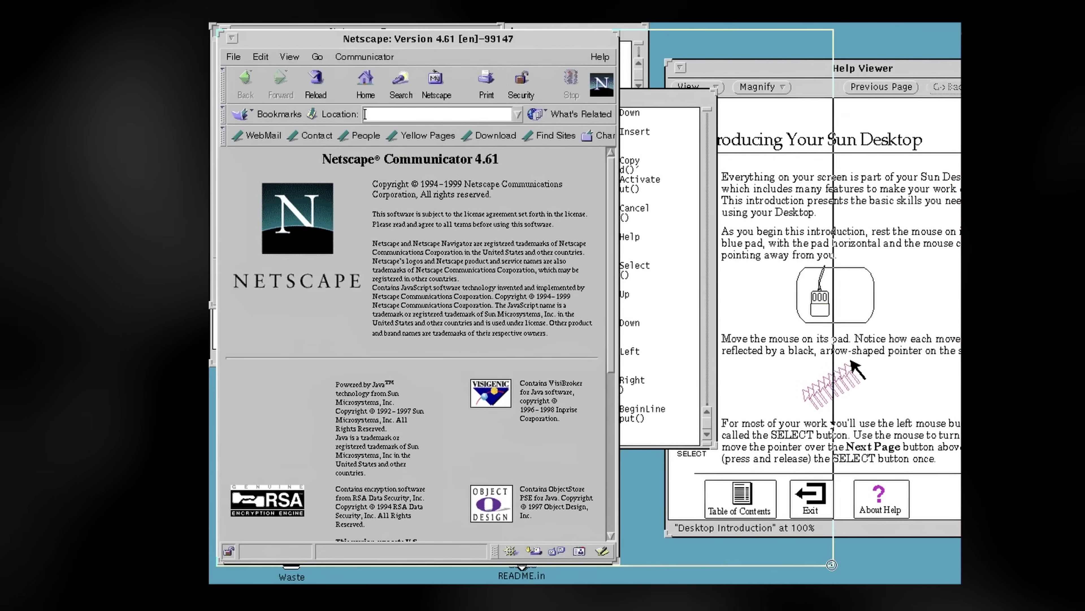
Widen the Netscape window and dismiss the 'unable to locate server' error
left_click_drag(888, 567, 916, 567)
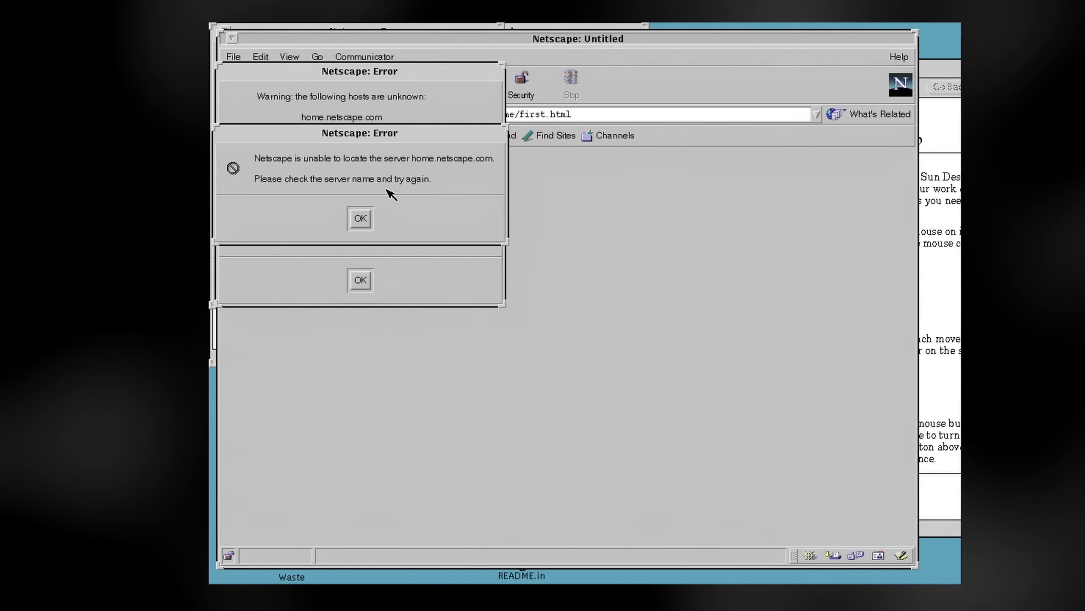
left_click(360, 218)
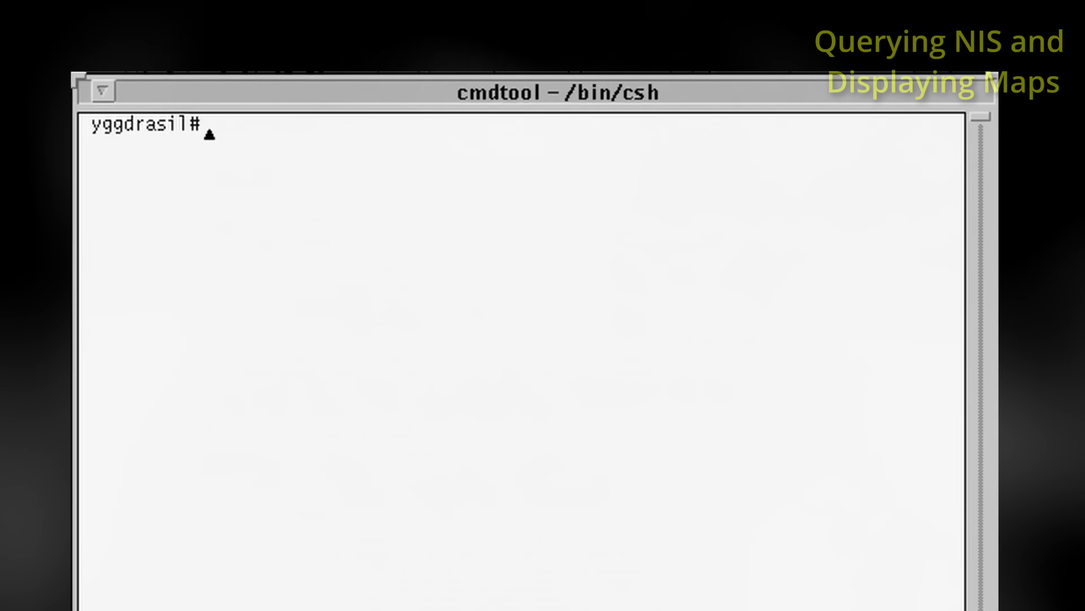
Confirm yggdrasil as the NIS server and print the NIS hosts and passwd maps
type("ypwhich")
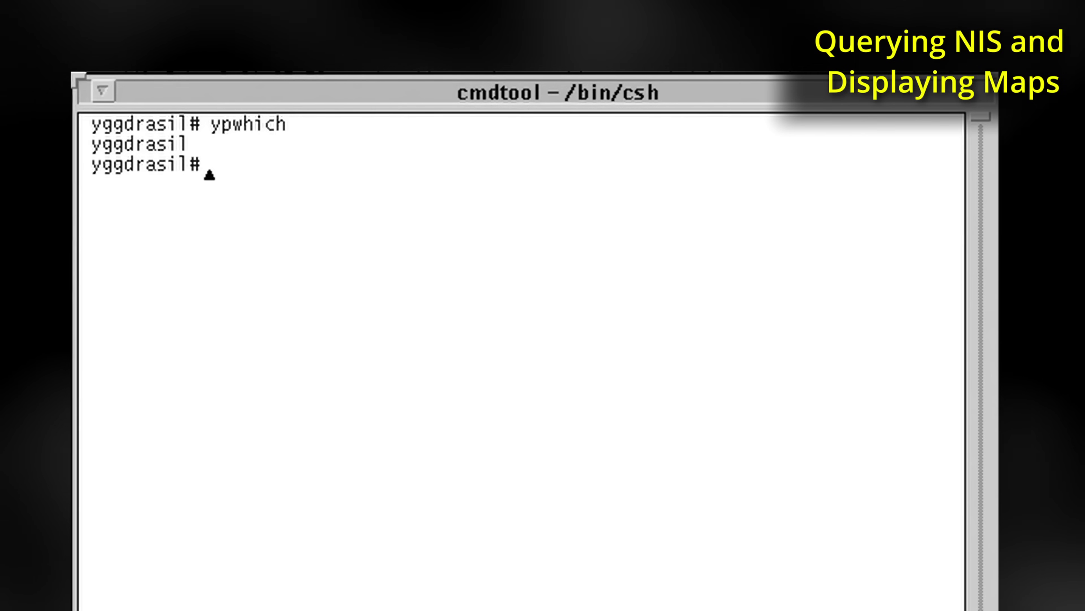
type("ypp")
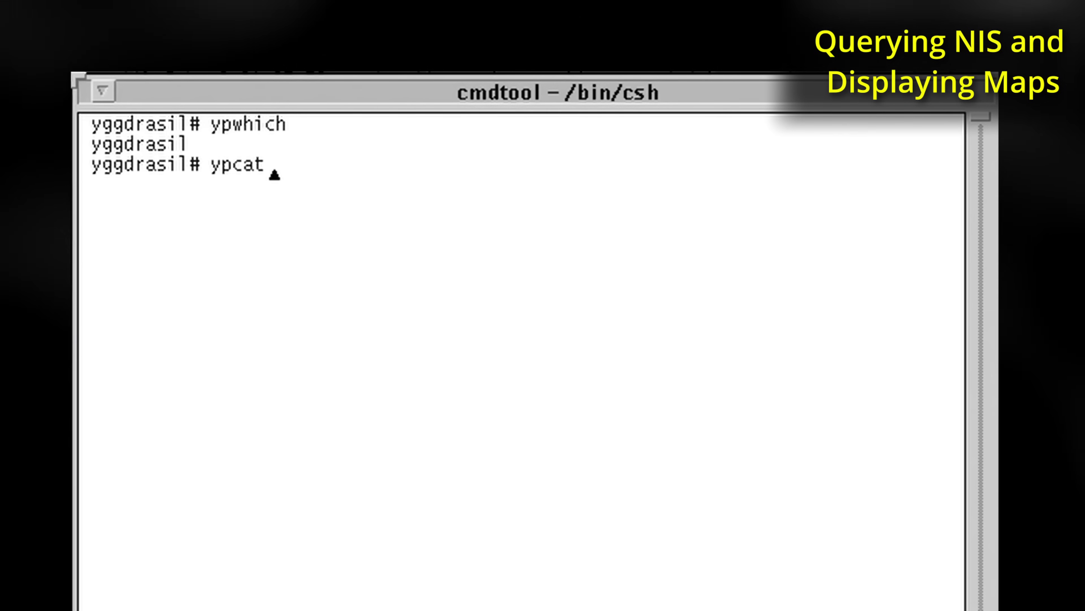
type("hosts")
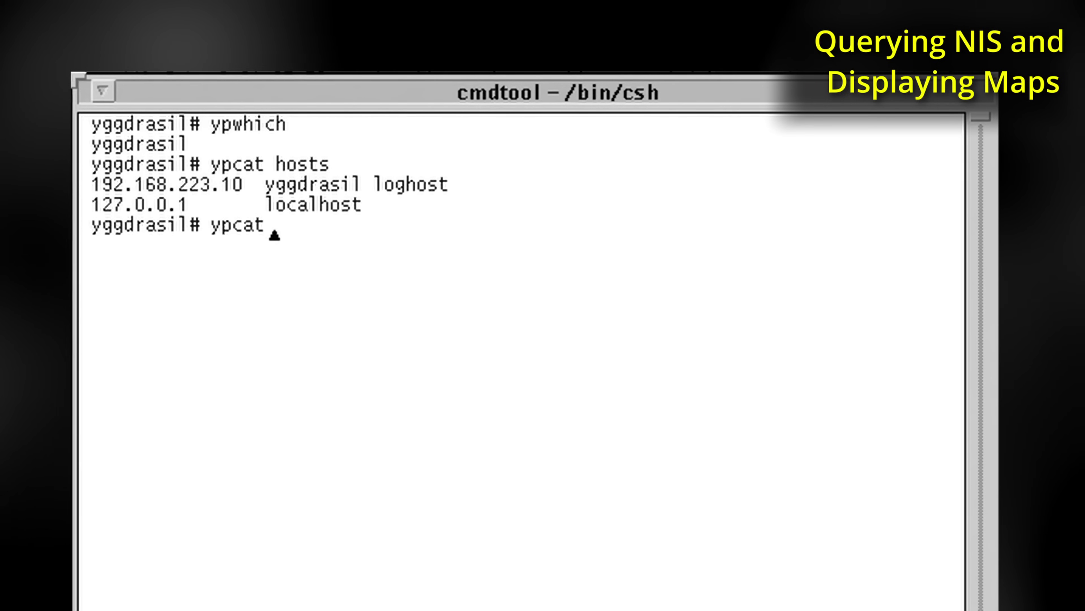
type("wd")
key("Return")
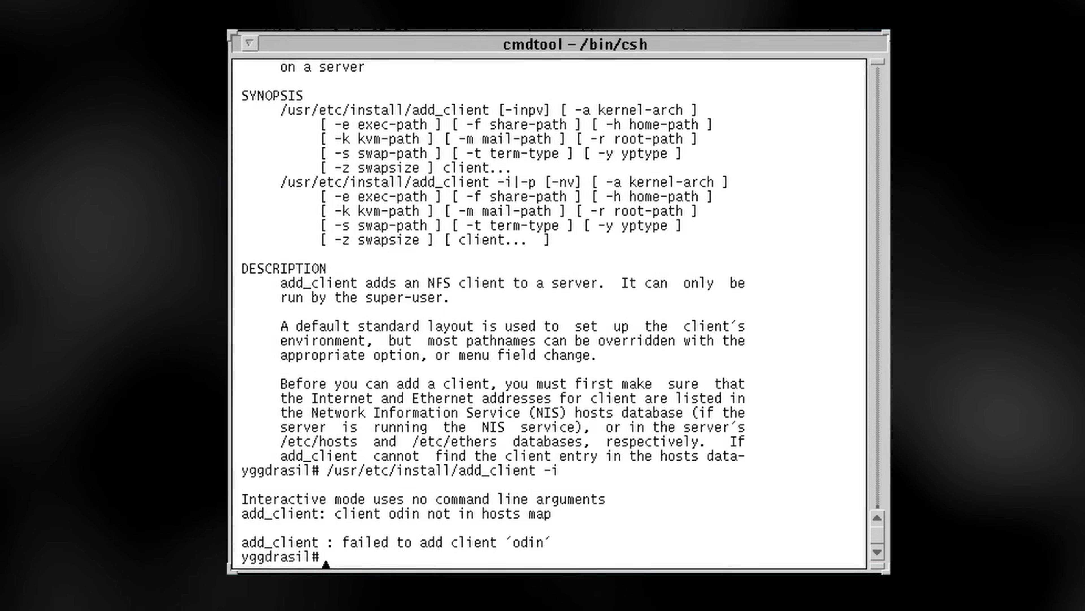
Append '192.168.223.11 odin' to /etc/hosts in vi and save the file
type("vi /")
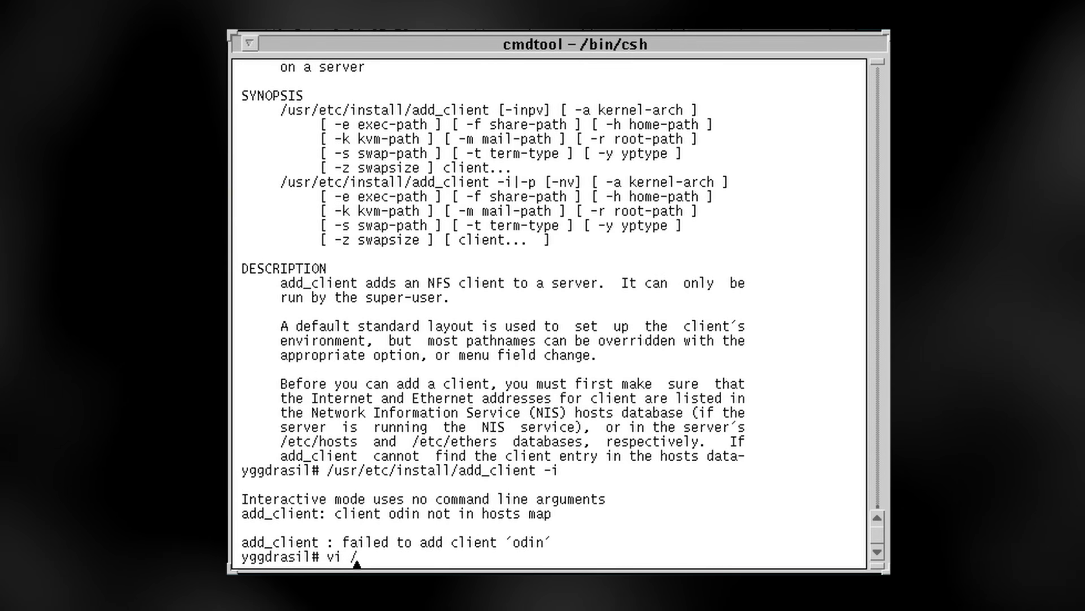
type("etc/hosts")
key("Return")
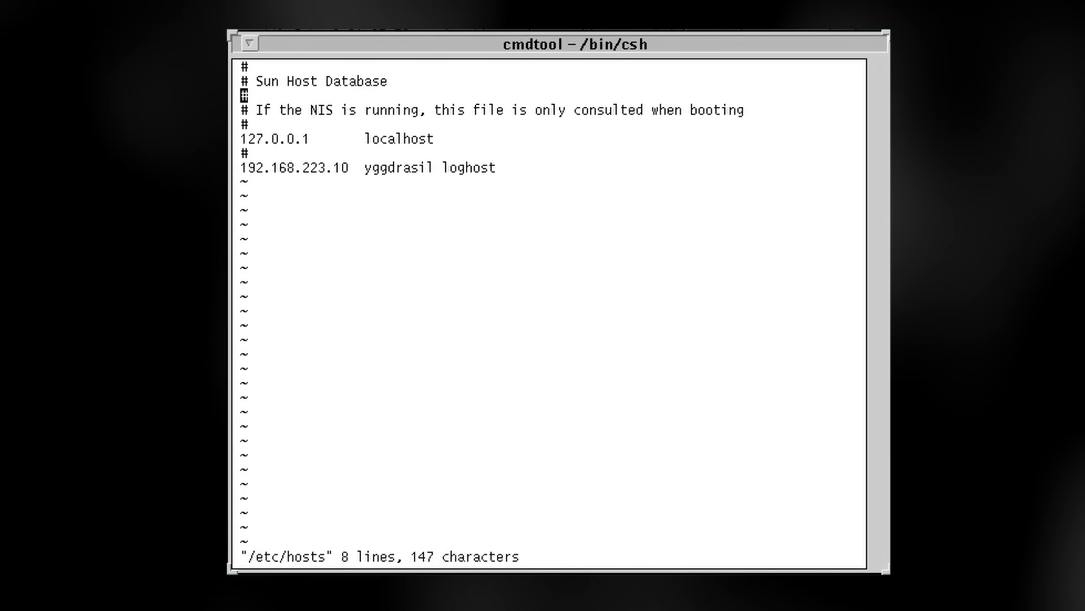
key("j")
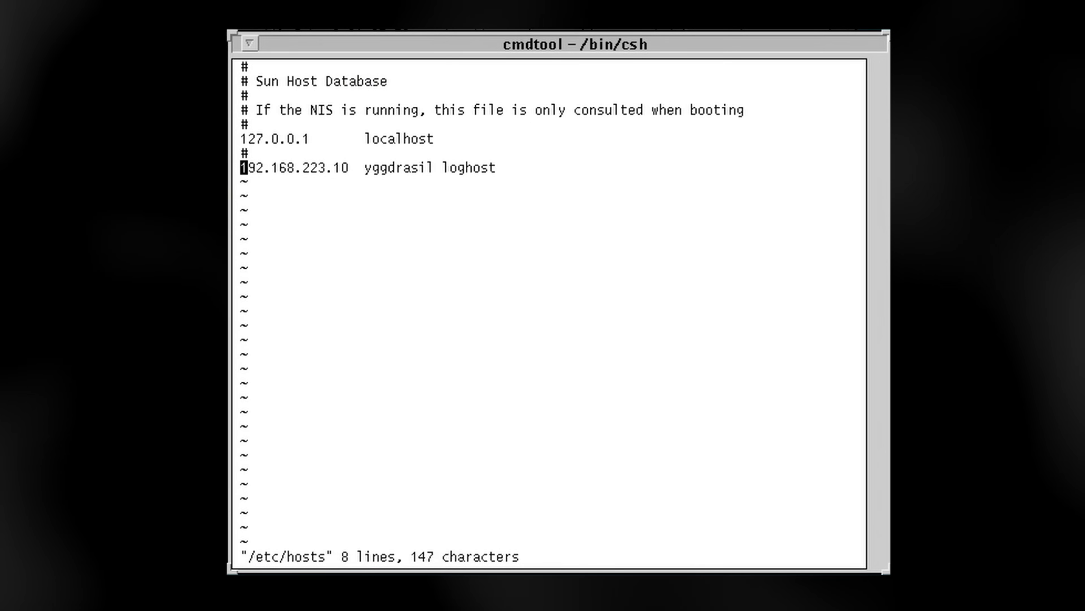
key("dollar")
type("o")
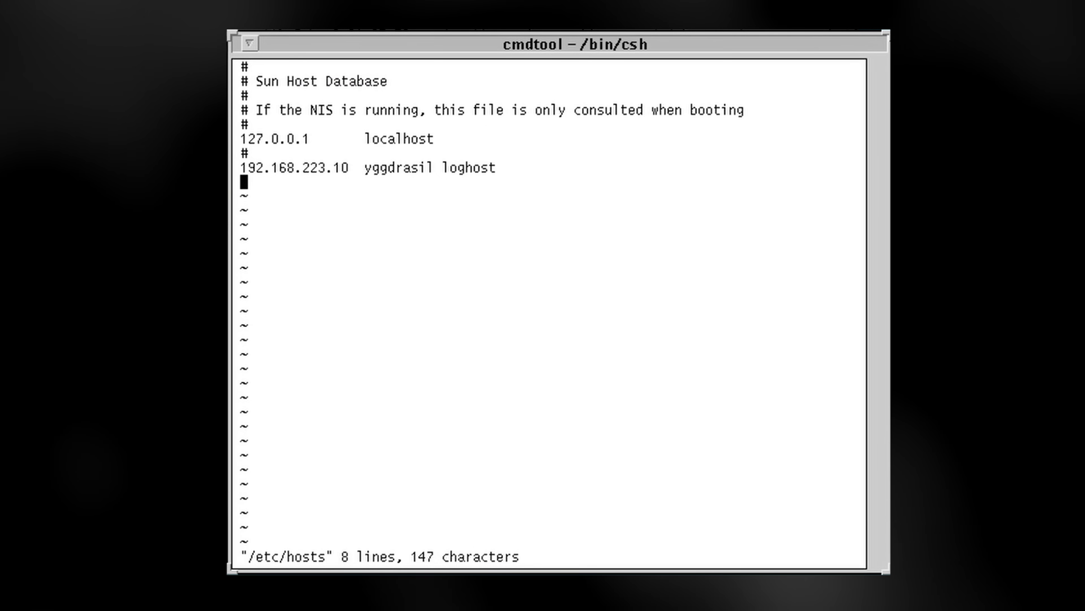
type("192.168")
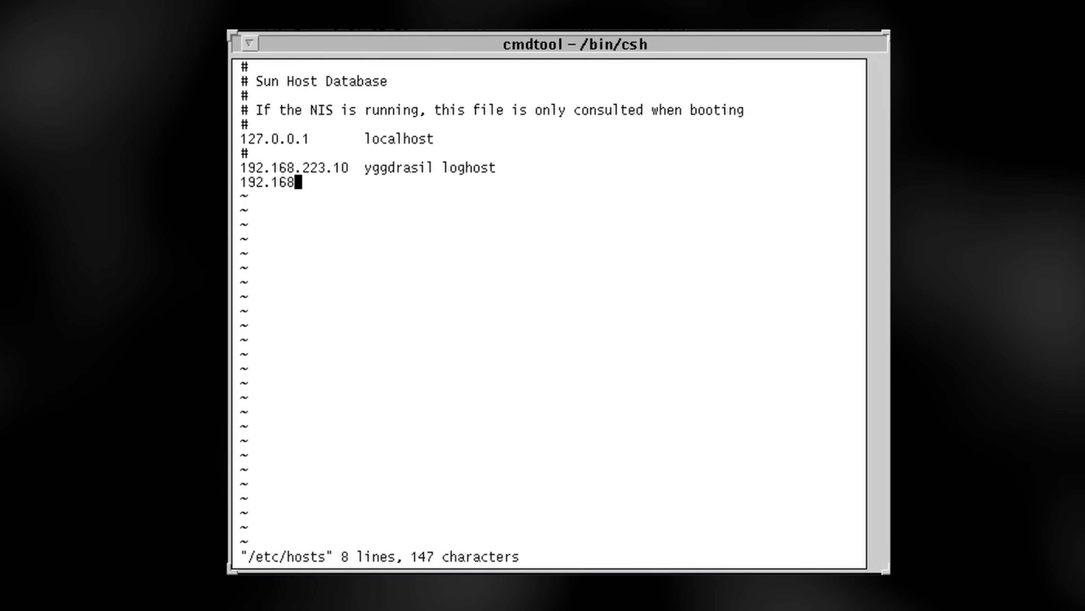
type(".223.11 ")
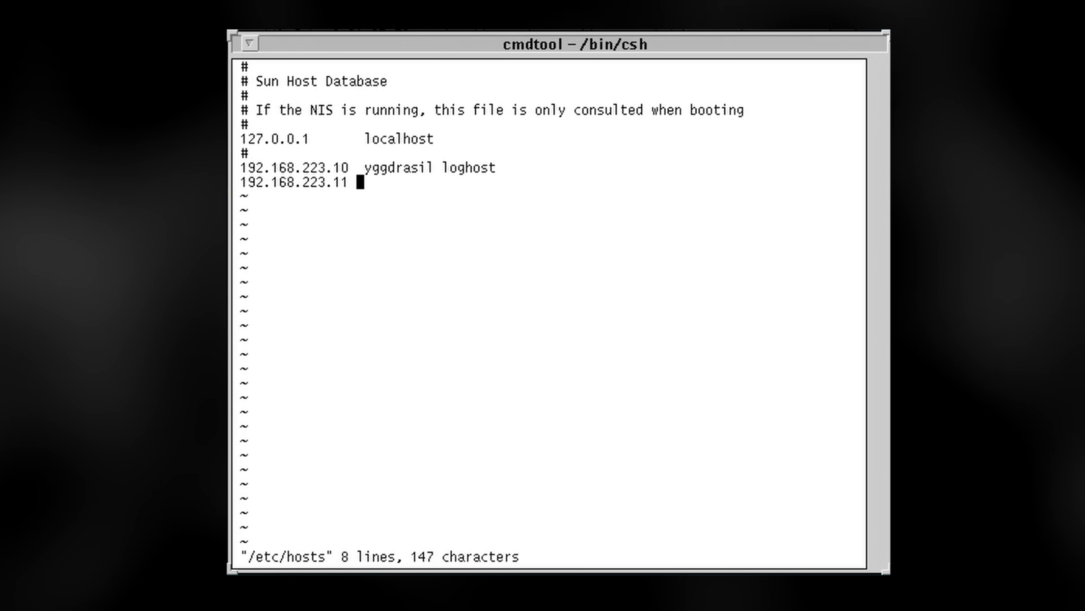
type("od")
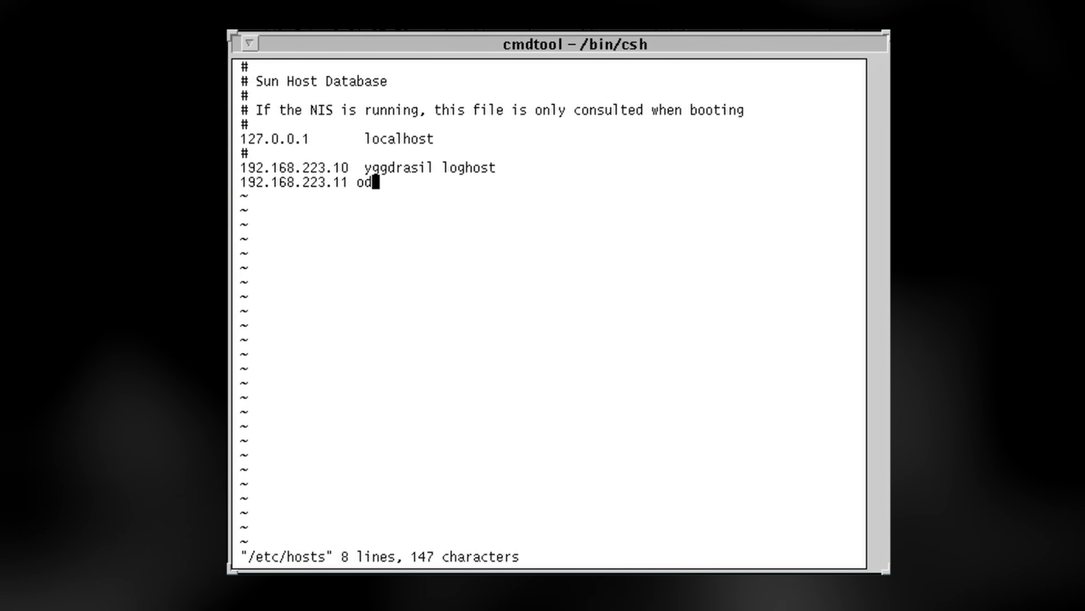
type("in")
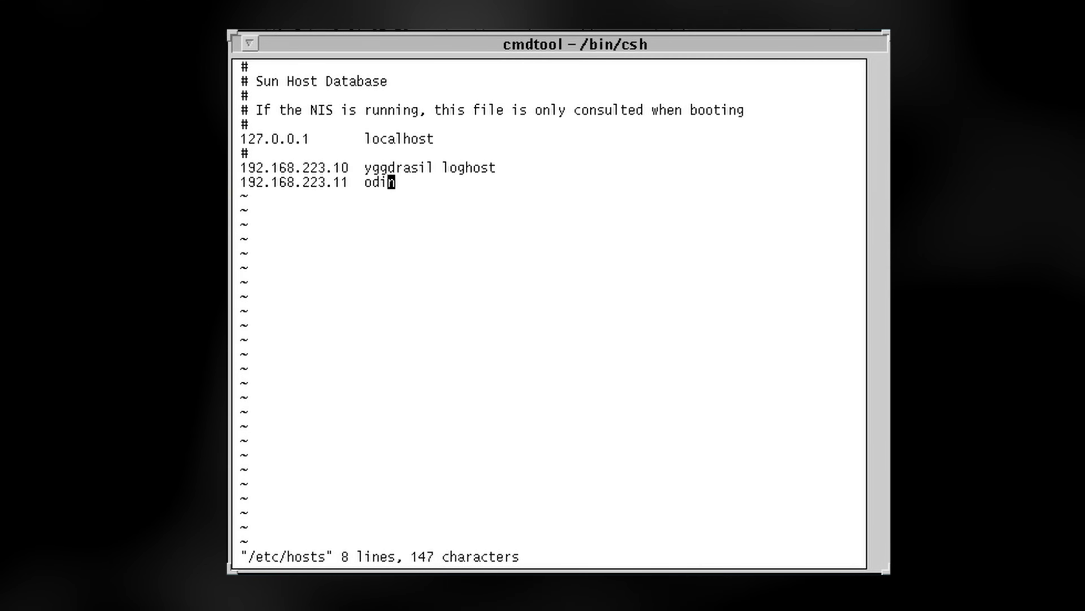
type(":wq")
key("Return")
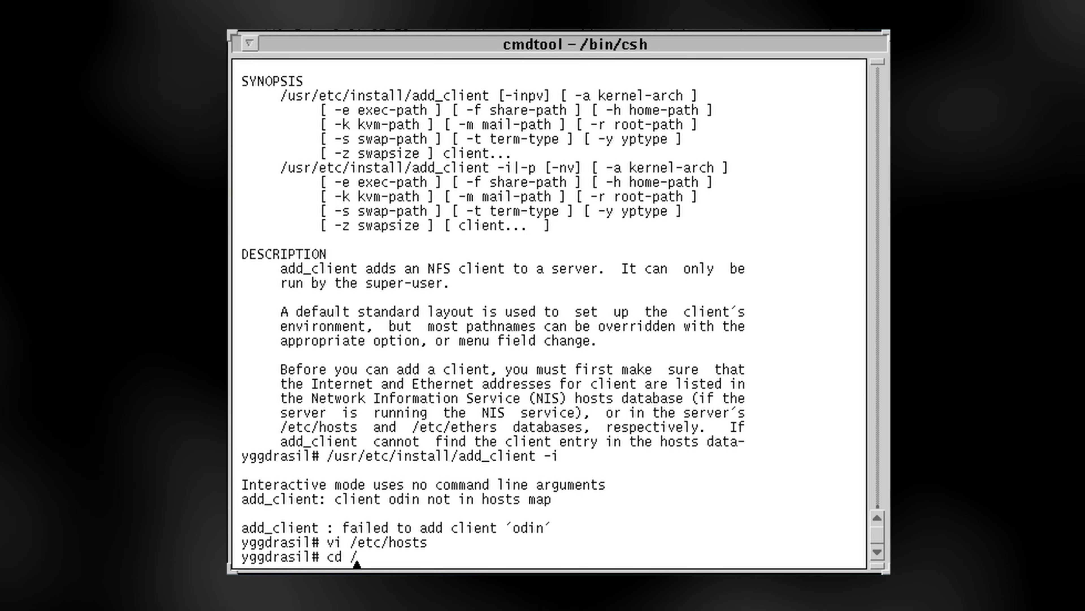
Rebuild and push the NIS maps by running make in /var/yp
type("cd /var/yp")
key("Return")
type("make")
key("Return")
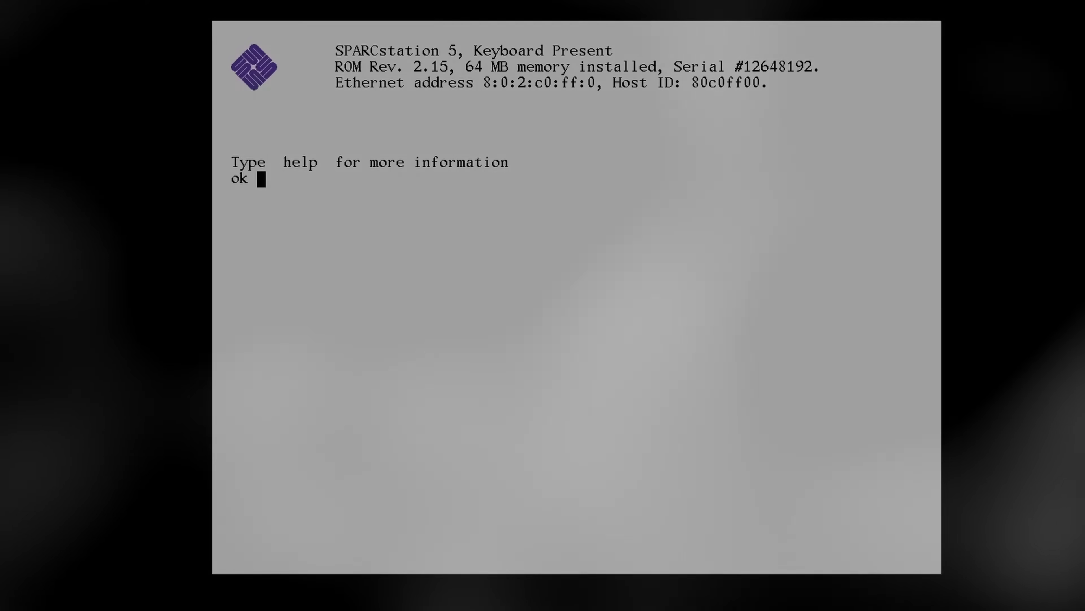
Boot from cdrom, install the mini-root on sd0 without formatting (options 1, 2), and reboot into it
type("boot cdrom")
key("Return")
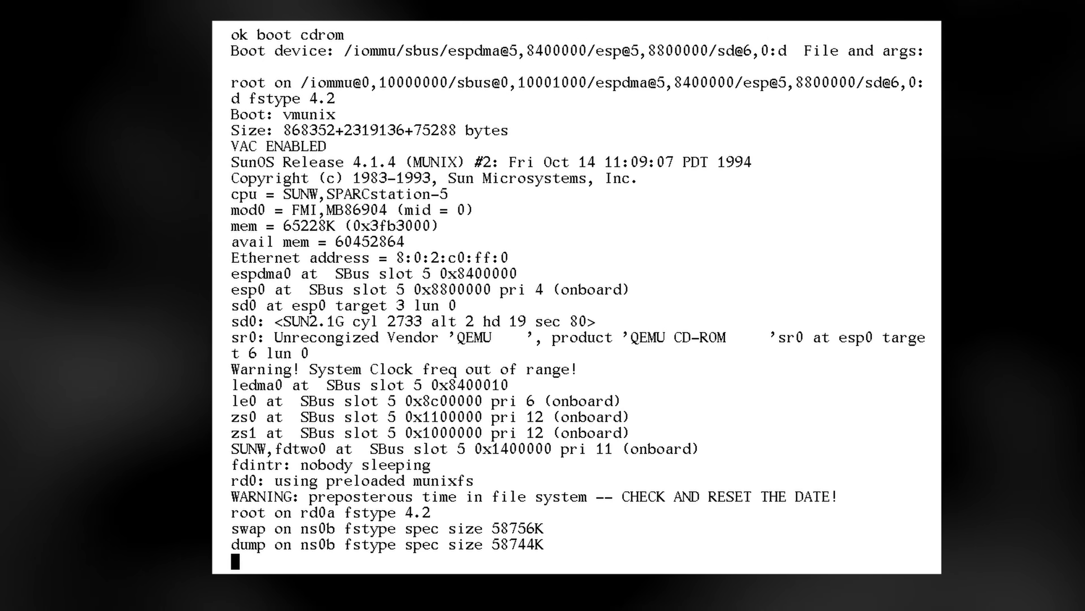
type("1")
key("Return")
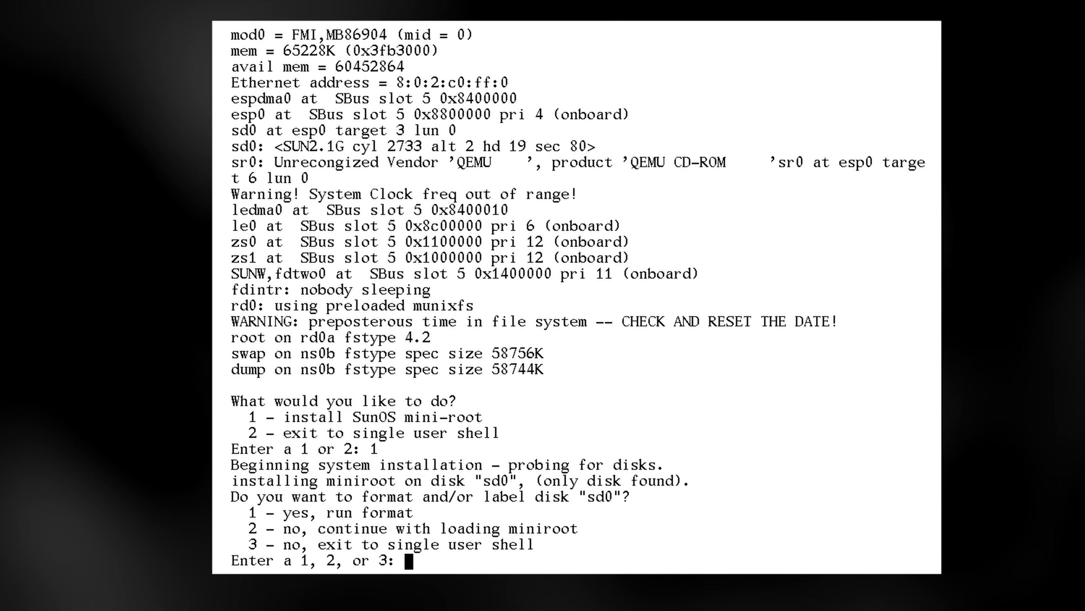
type("2")
key("Return")
type("1")
key("Return")
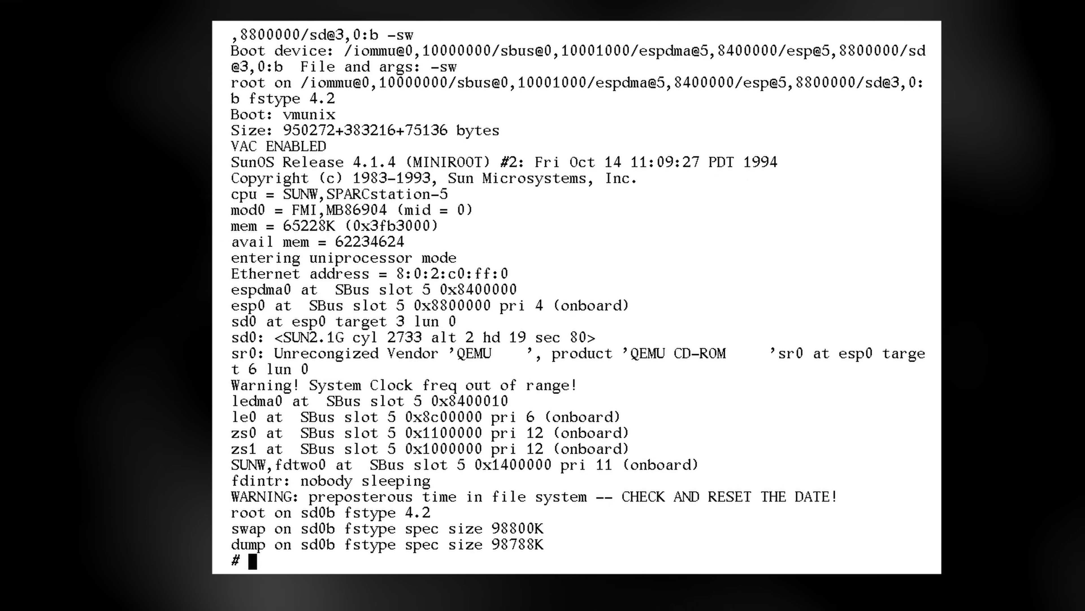
Start suninstall and choose option 2, Custom installation
type("suninstall")
key("Return")
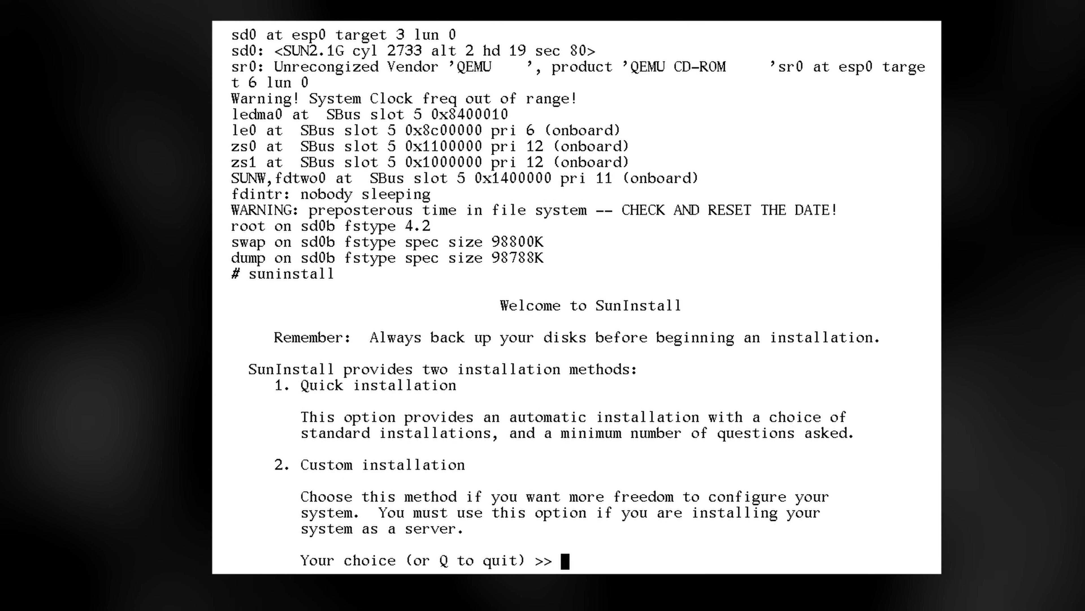
type("2")
key("Return")
Pick US/Eastern from the timezone menu and confirm the date and time
type("?")
key("Return")
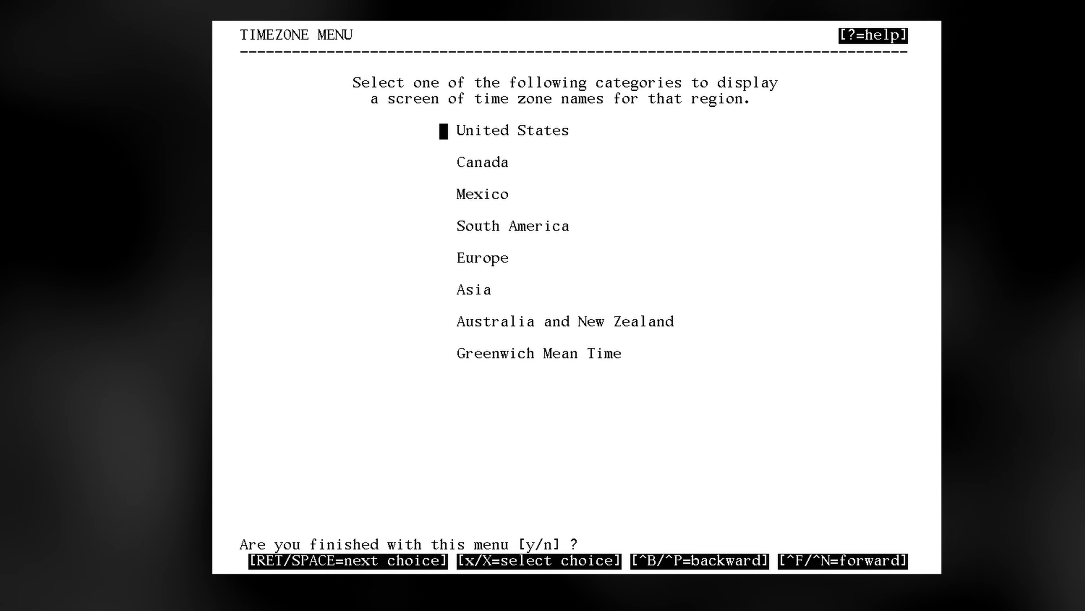
key("Return")
key("Return")
key("Return")
key("Return")
key("Return")
key("Return")
key("Return")
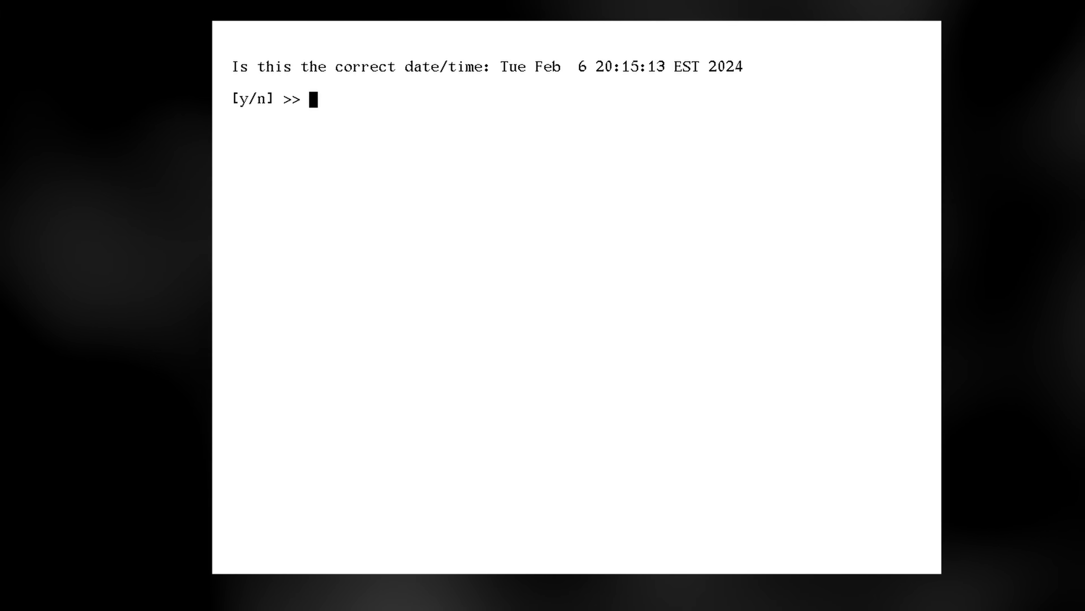
type("y")
key("Return")
key("x")
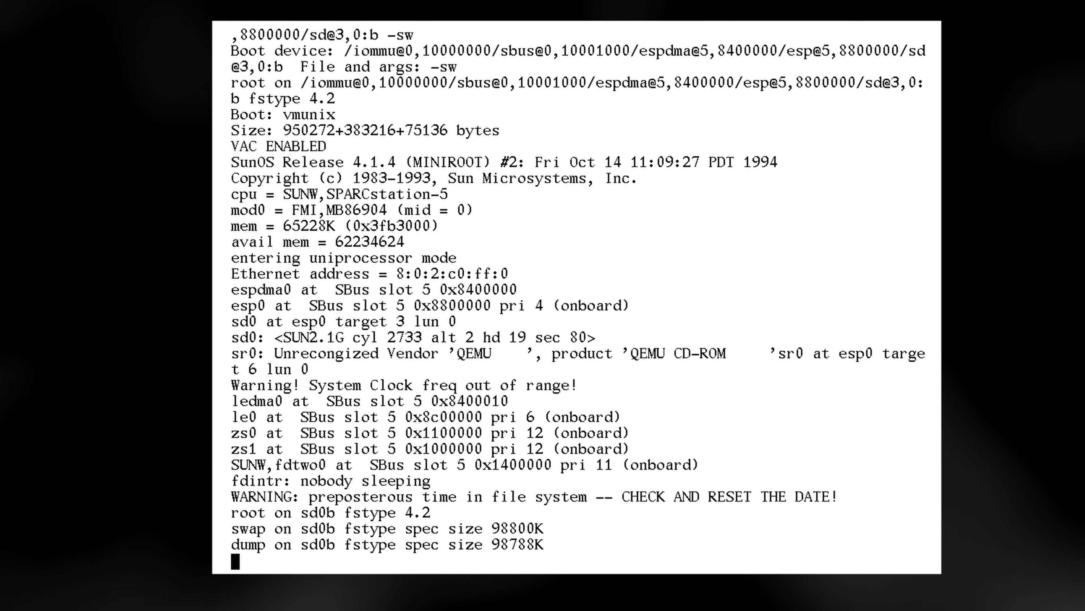
Restart suninstall and choose the Custom installation again
type("suninstall")
key("Return")
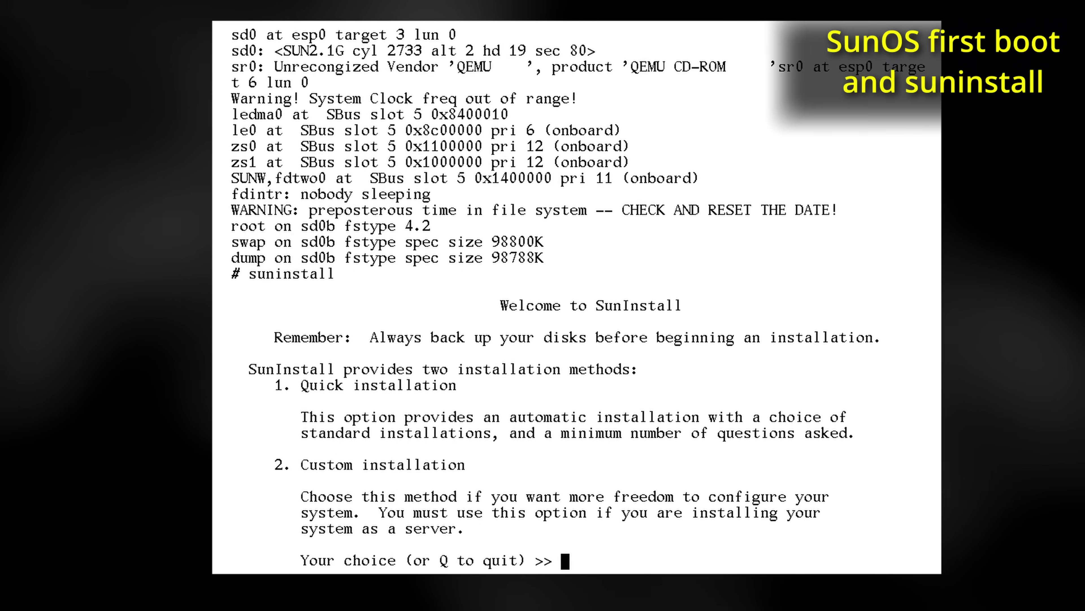
type("2")
key("Return")
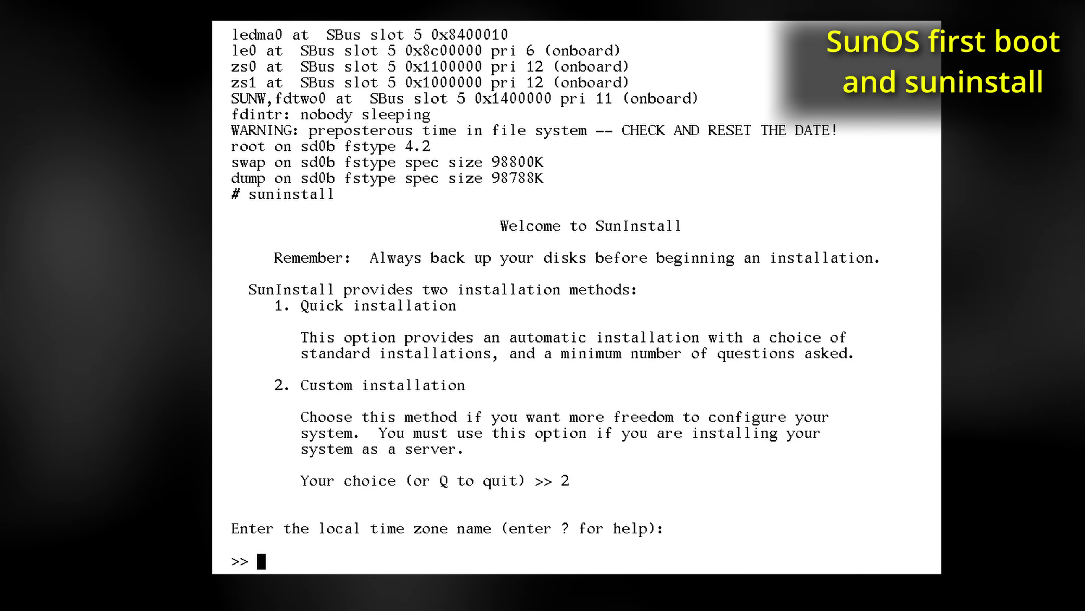
Set the Eastern US time zone via the time zone menu and accept the date and time
type("America/Eastern")
key("Return")
type("?")
key("Return")
key("x")
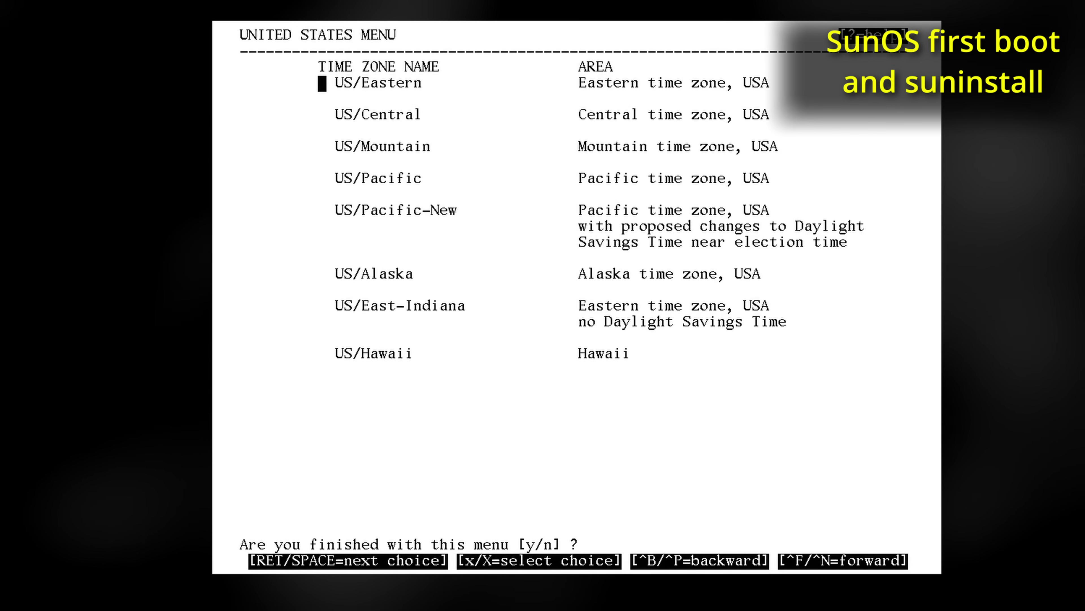
type("yy")
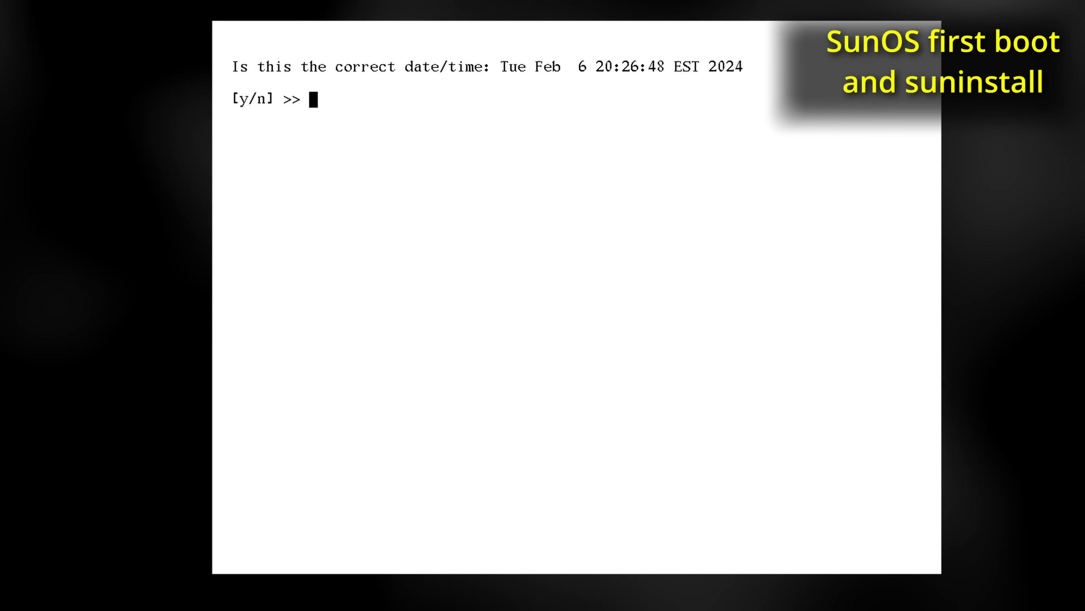
type("y")
key("Return")
In the host form keep yggdrasil, set internet address 192.168.223.10, leave NIS none, and confirm
key("x")
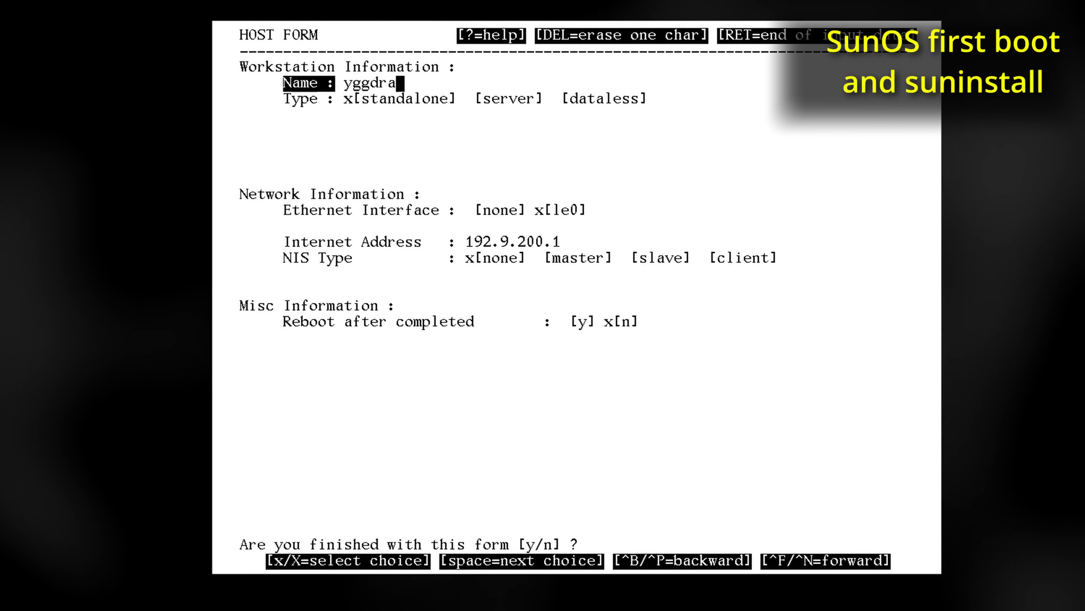
key("Return")
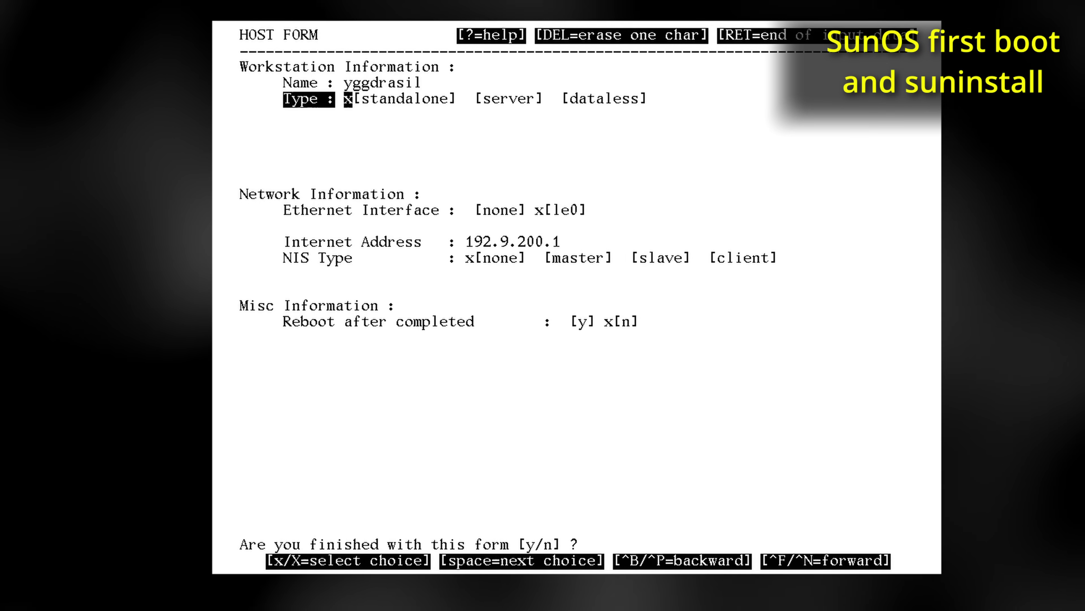
key("ctrl+b")
key("ctrl+f")
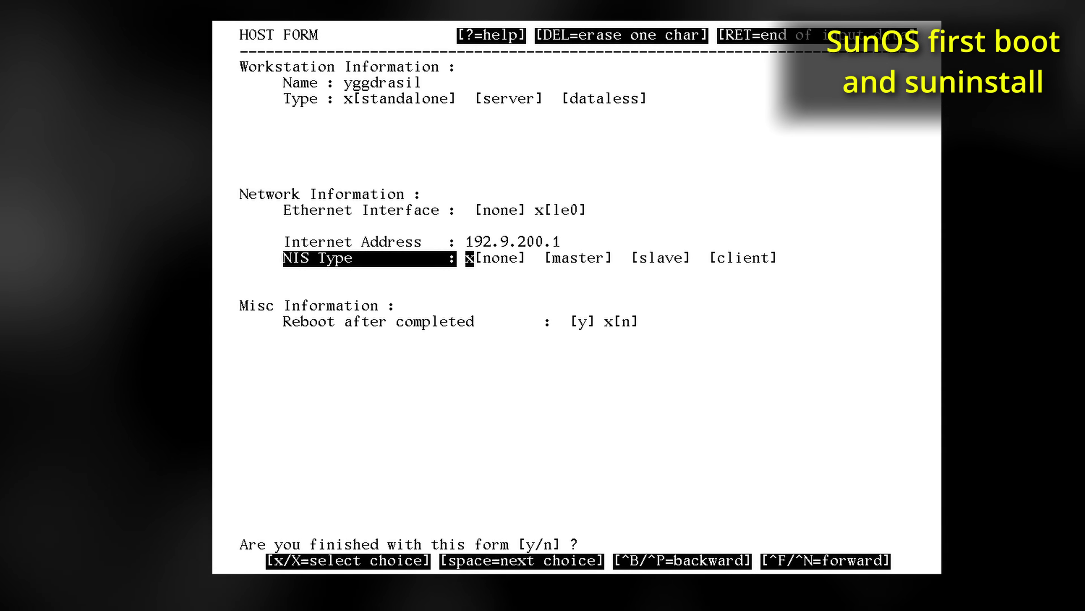
key("ctrl+b")
type("x")
type("192.168")
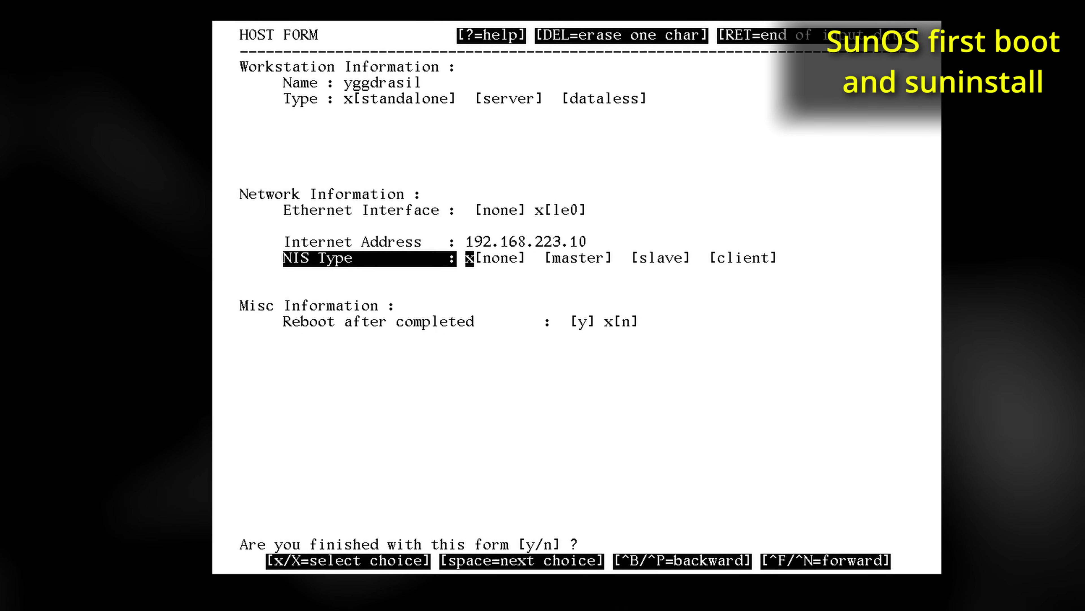
key("space")
key("Return")
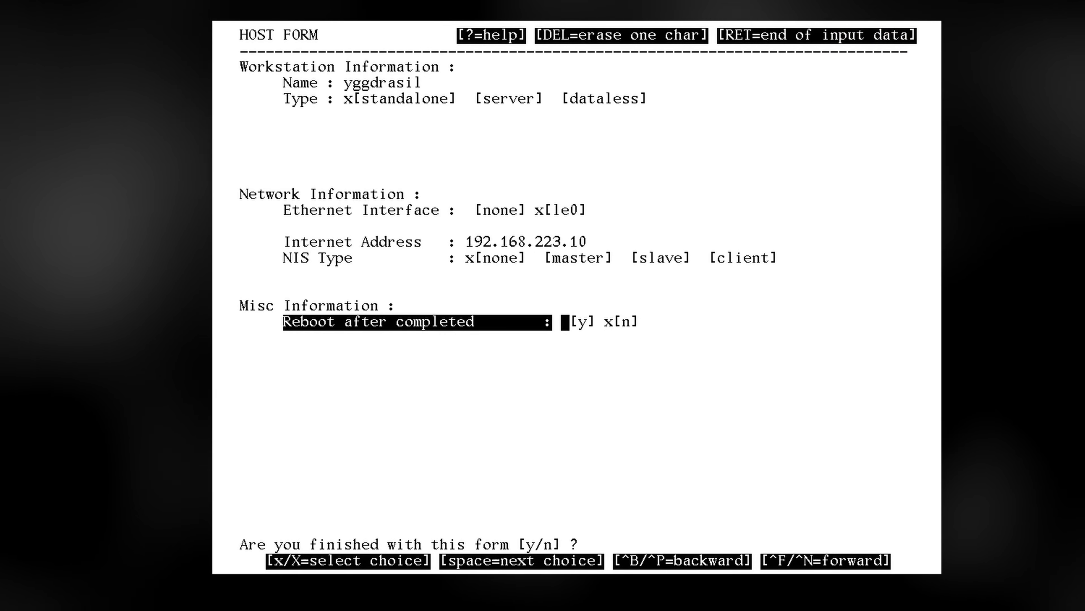
key("Return")
key("Return")
key("x")
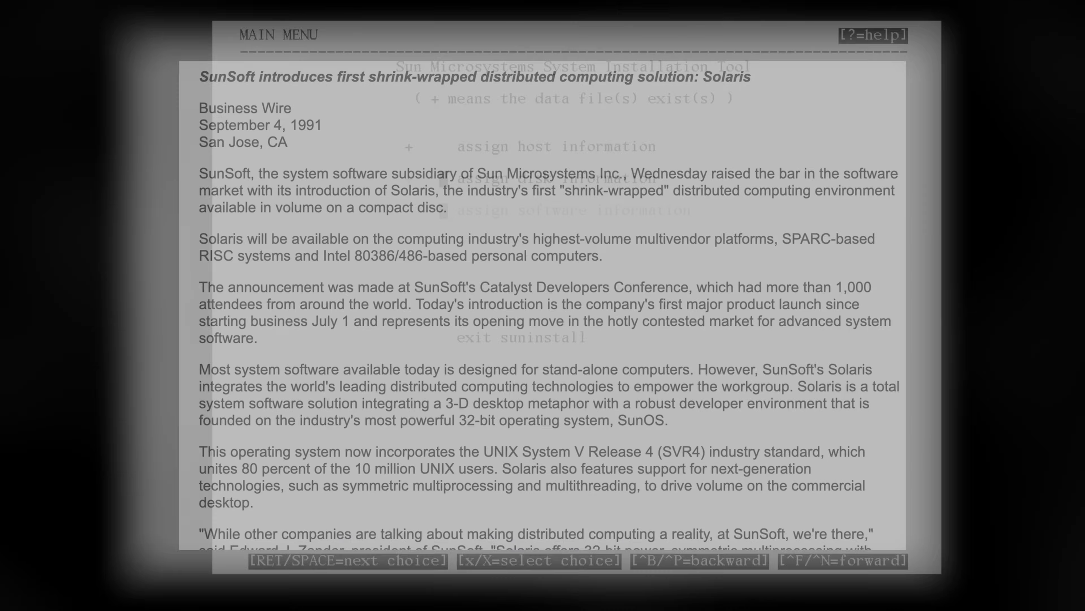
Use the default sd0 disk label, keep h as free hog, and size /usr partition g to 500 MB
key("Return")
key("Return")
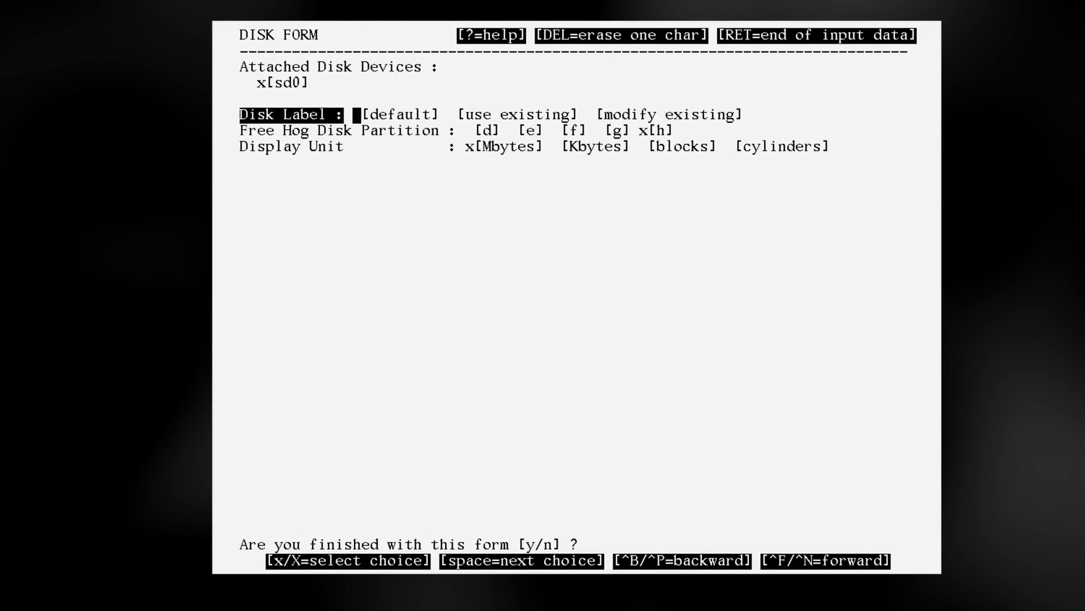
key("x")
key("Return")
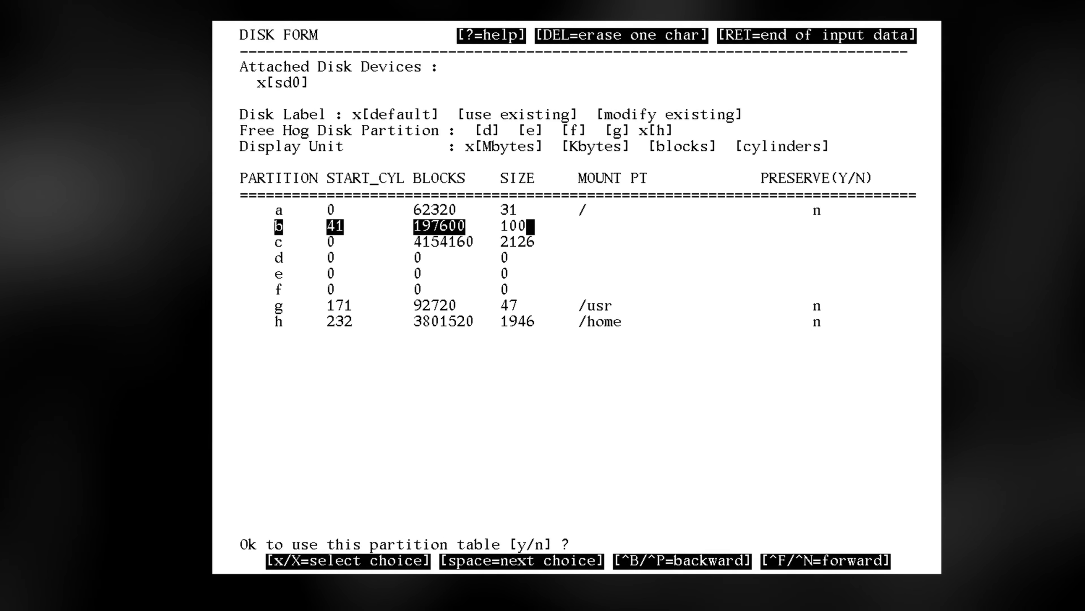
key("Return")
key("Return")
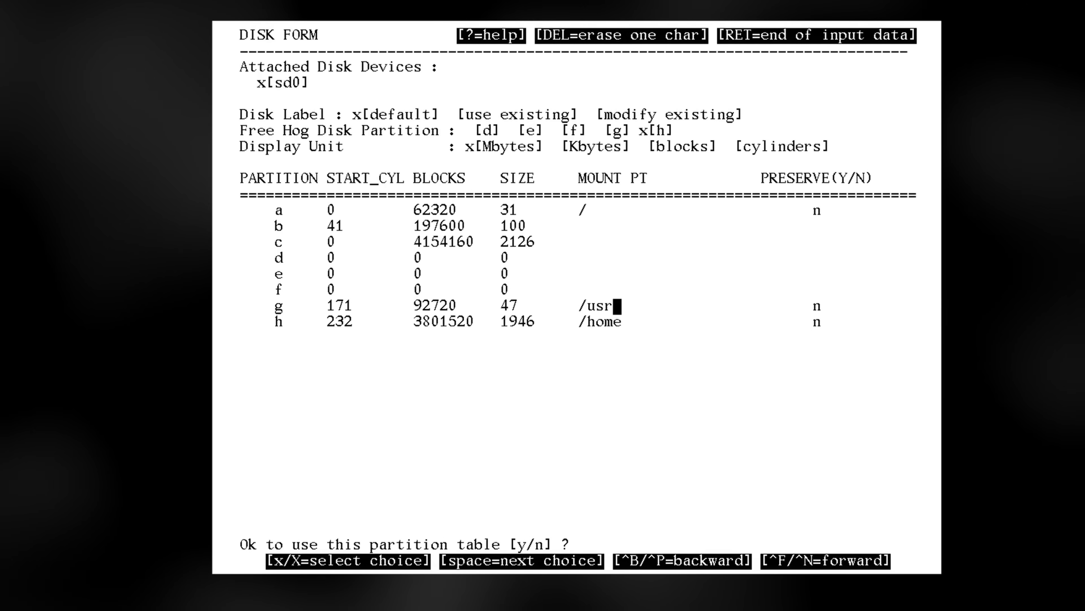
key("ctrl+b")
key("BackSpace")
key("BackSpace")
type("500")
key("Return")
key("ctrl+b")
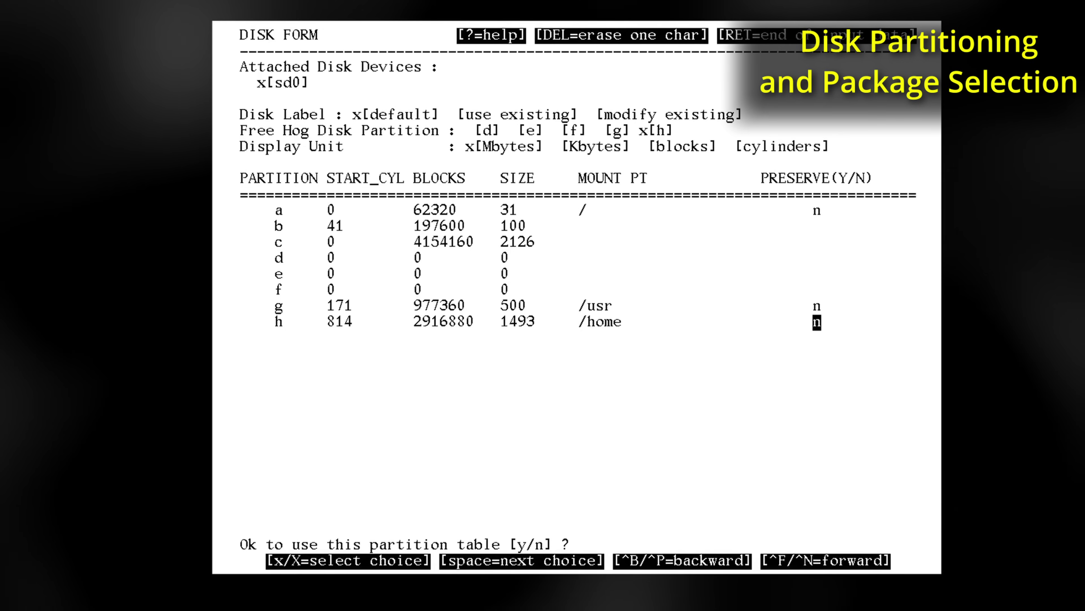
Accept the partition table and add a new release read locally from the sr0 CD-ROM
key("y")
key("Return")
key("x")
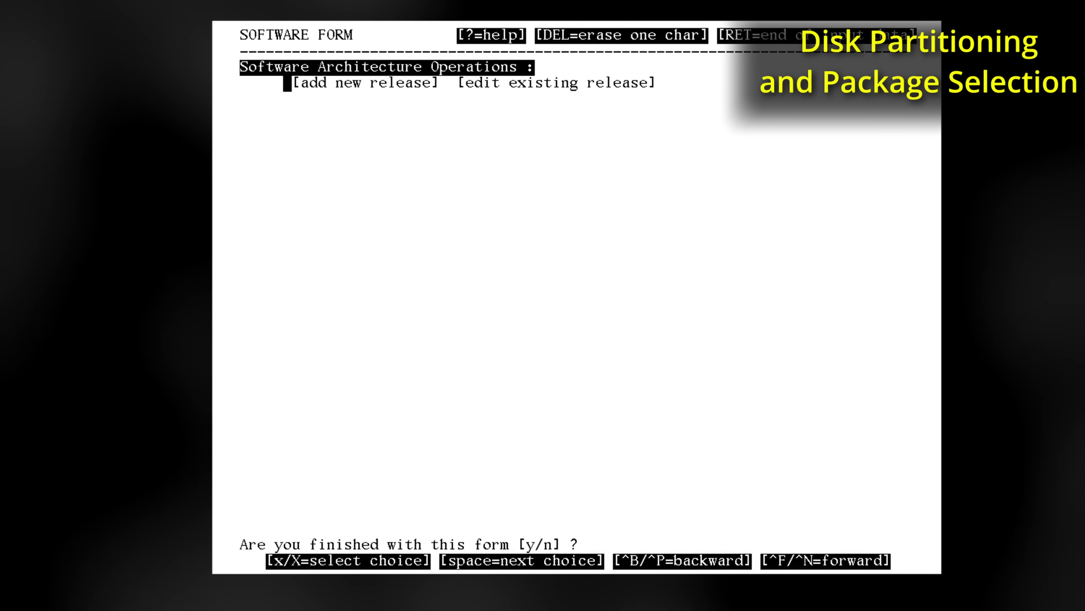
key("x")
key("Return")
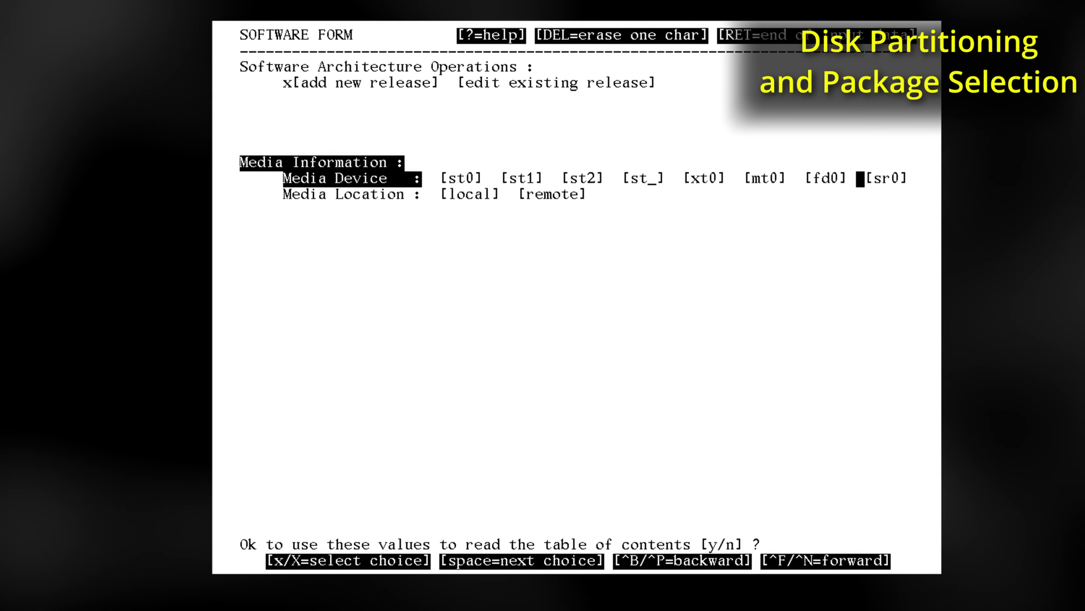
key("x")
key("y")
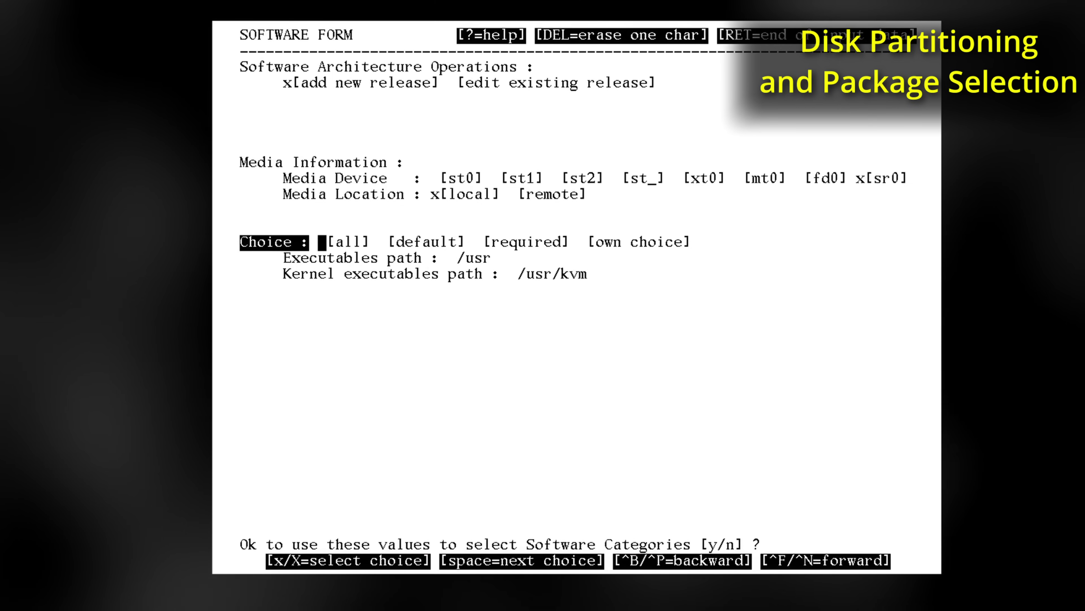
Select all software categories, confirm the selection and architecture, and start the installation
key("ctrl+b")
key("space")
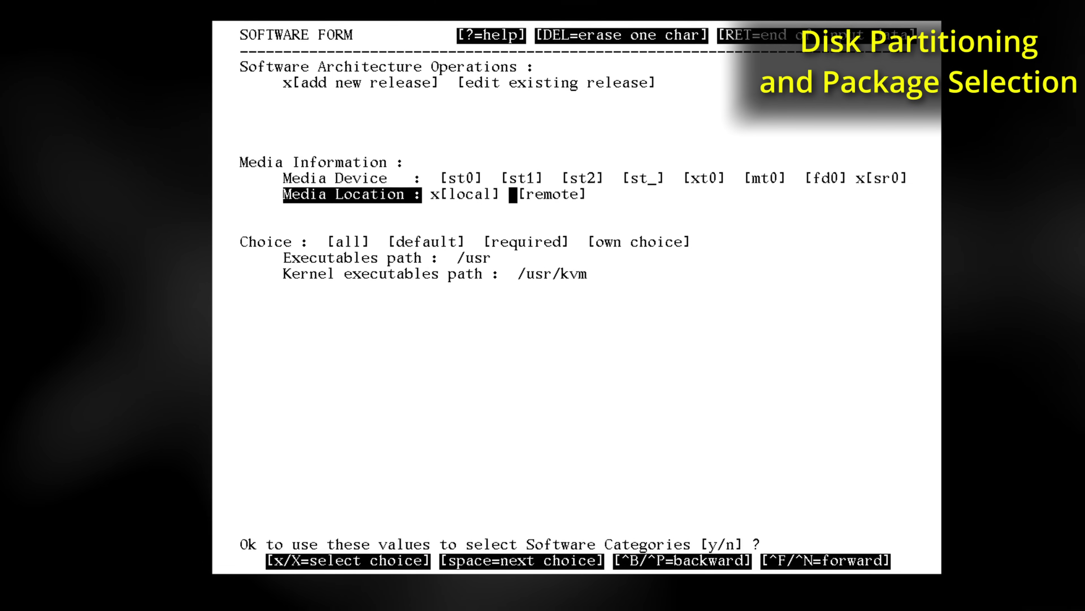
key("ctrl+f")
key("Return")
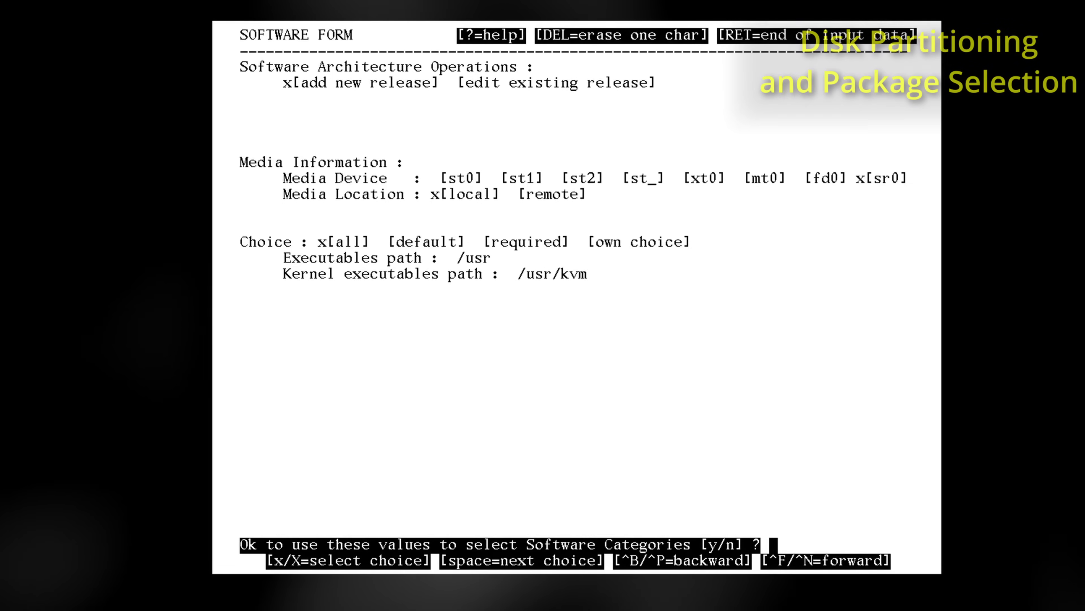
key("y")
key("Return")
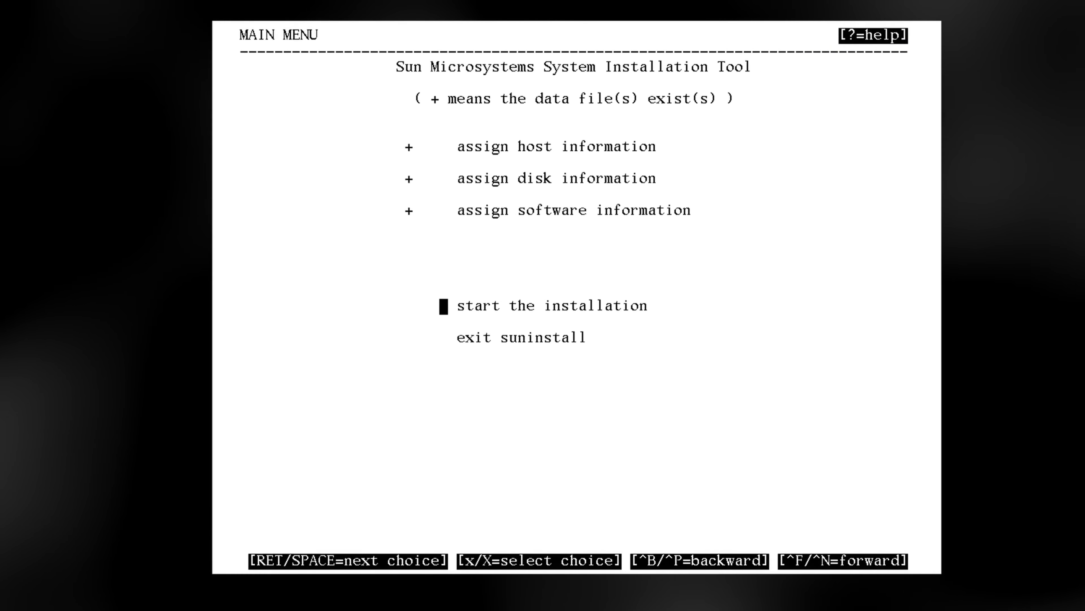
key("x")
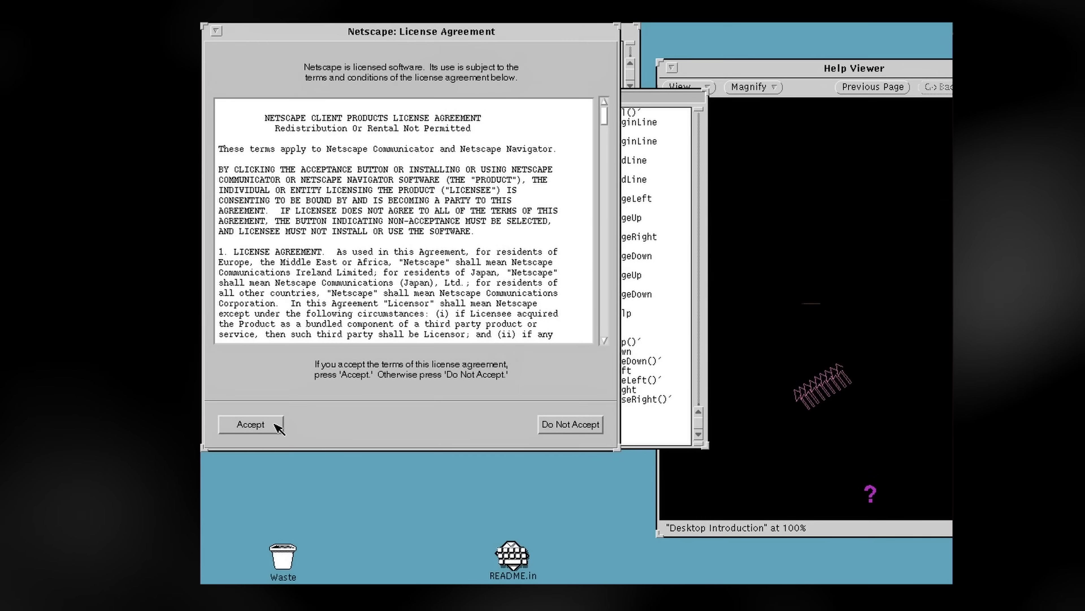
Accept the Netscape licence agreement and enlarge the browser window
left_click(268, 423)
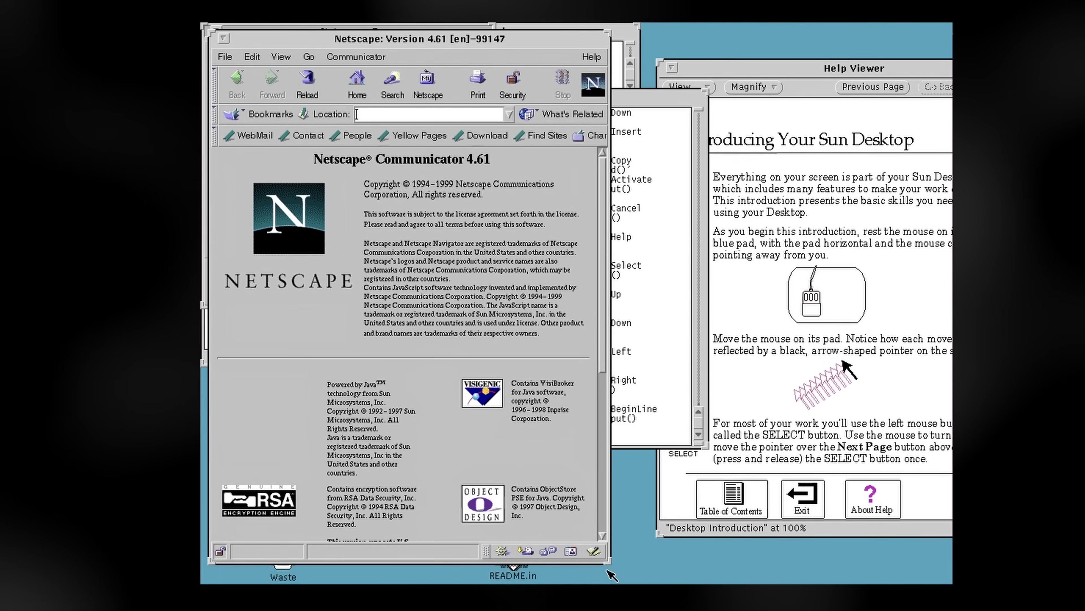
left_click_drag(833, 566, 898, 558)
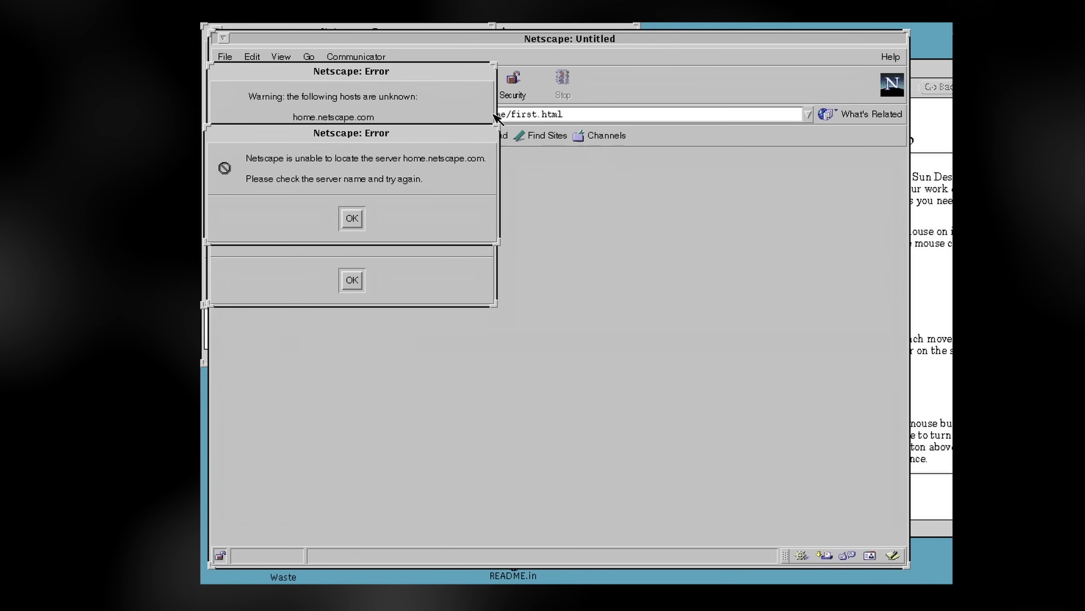
Dismiss the server error and page down through the Virtually Fun OS/2 Visual Studio 2003 post
left_click(353, 218)
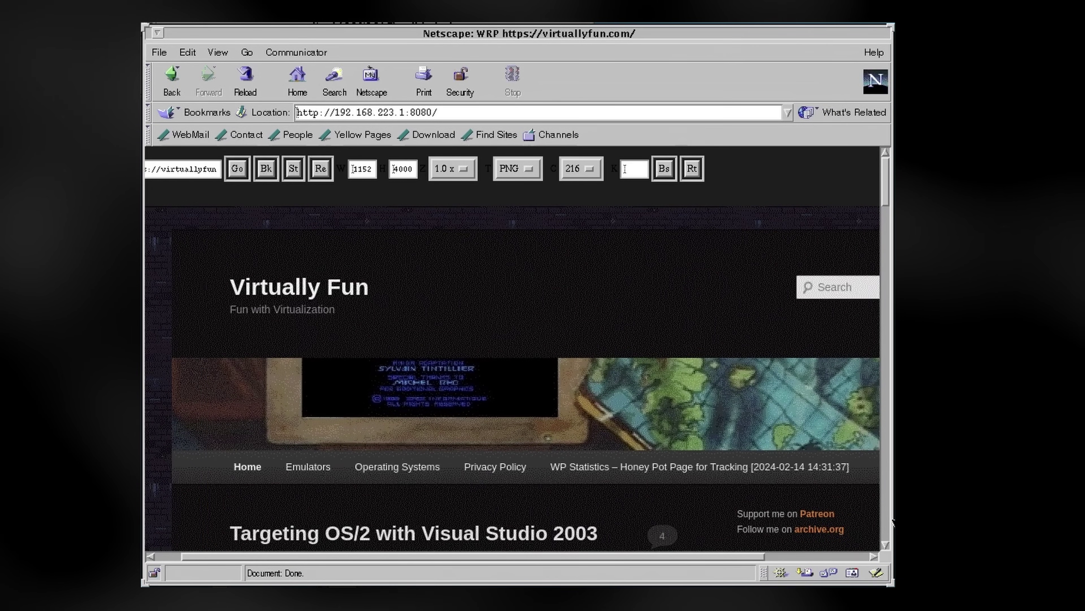
left_click(888, 522)
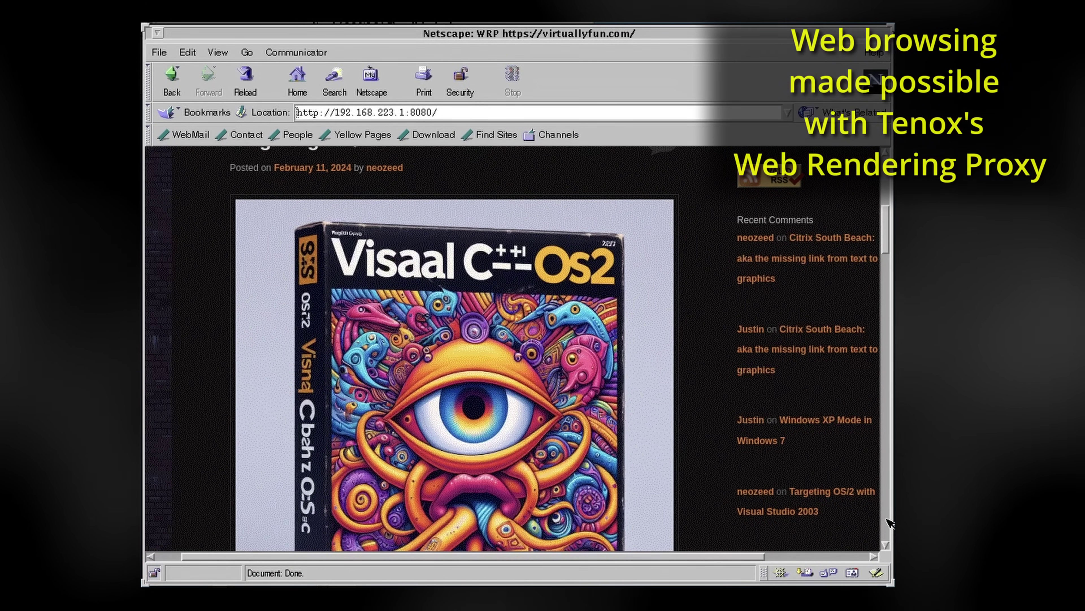
left_click(888, 521)
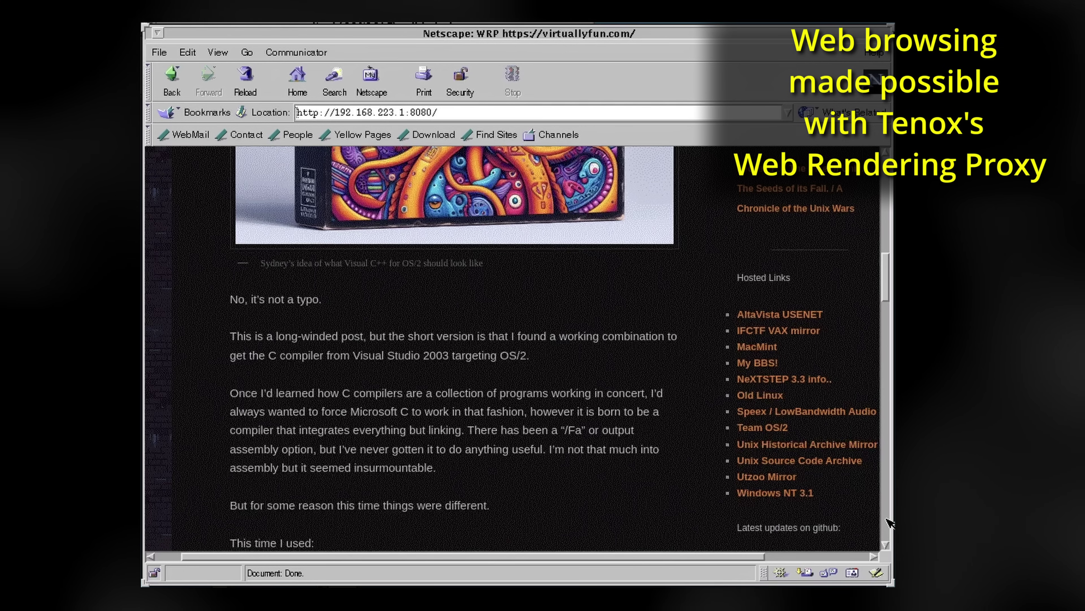
left_click(888, 522)
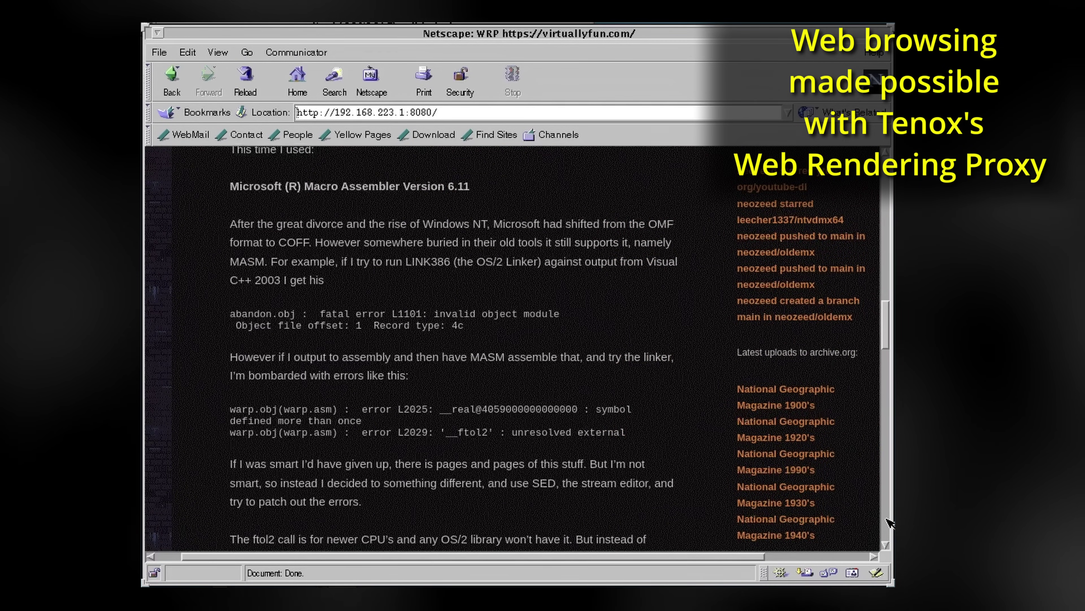
left_click(888, 521)
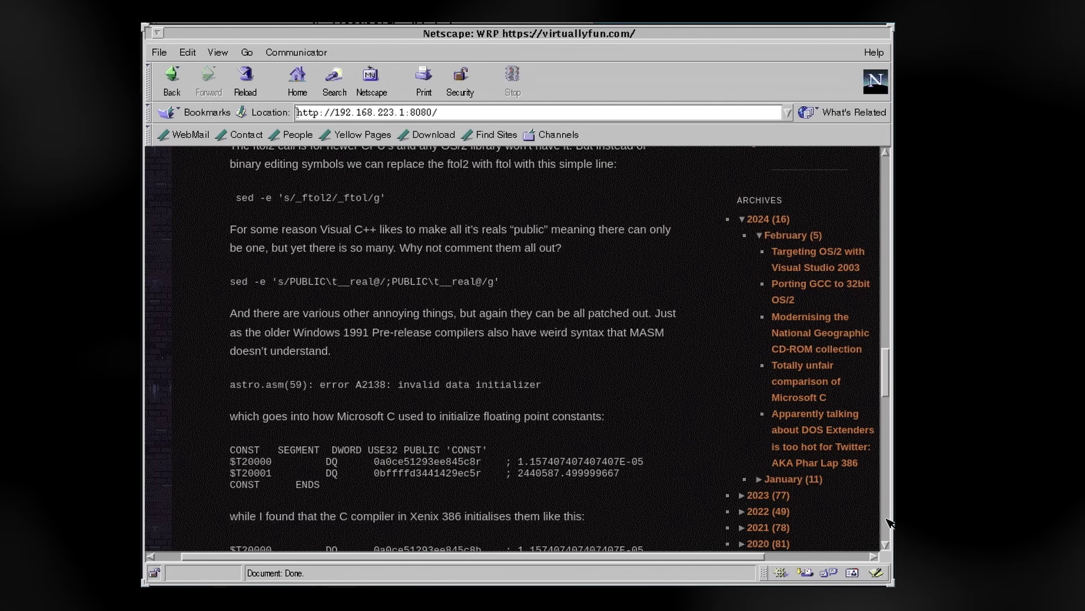
left_click(888, 521)
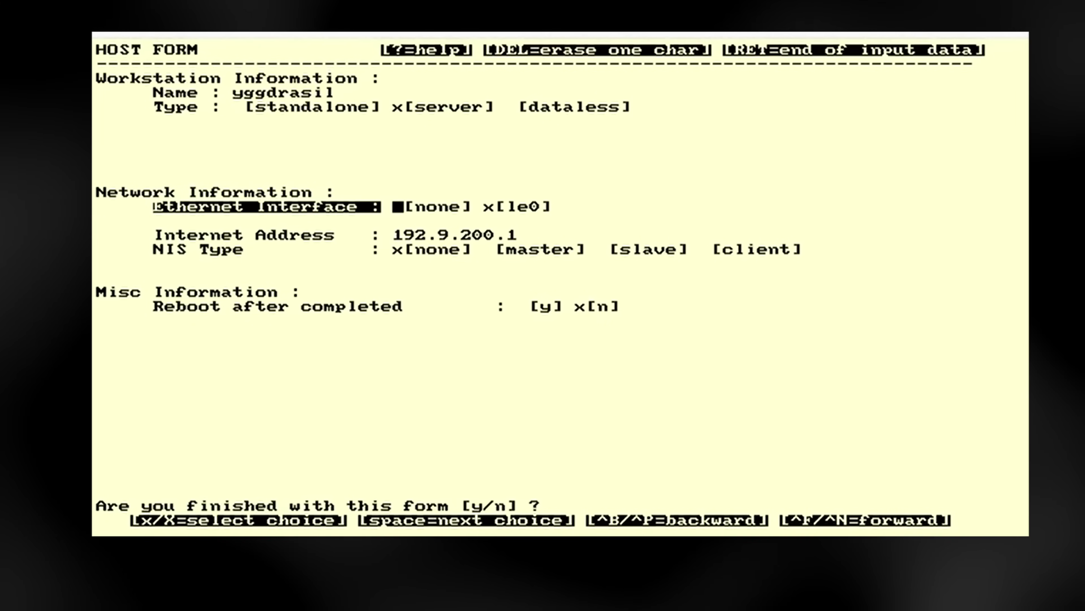
Make this host the NIS master and accept the completed host form
key("Return")
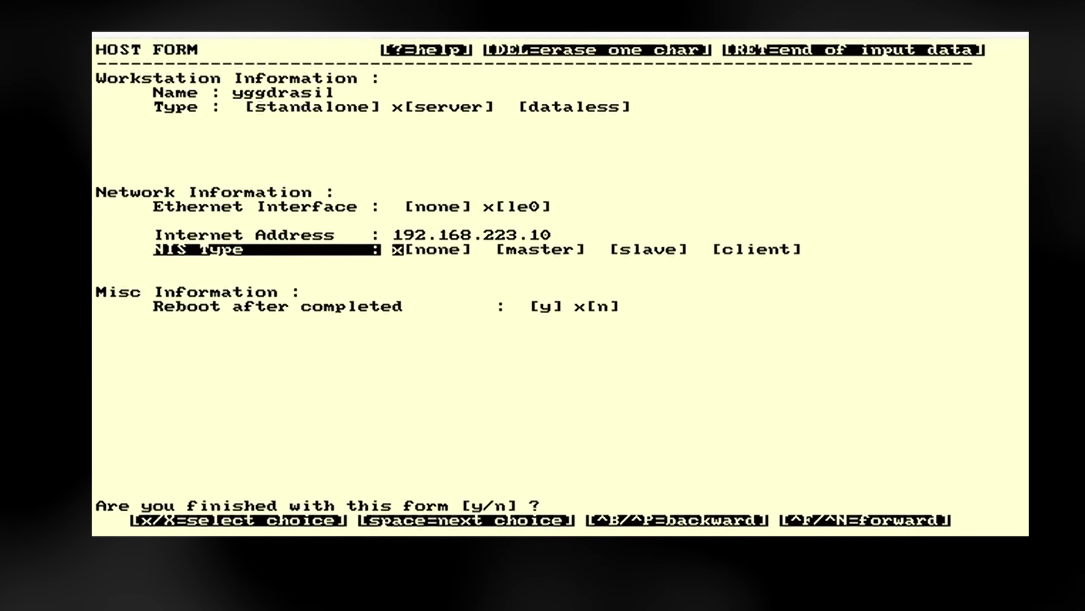
key("space")
key("x")
key("Return")
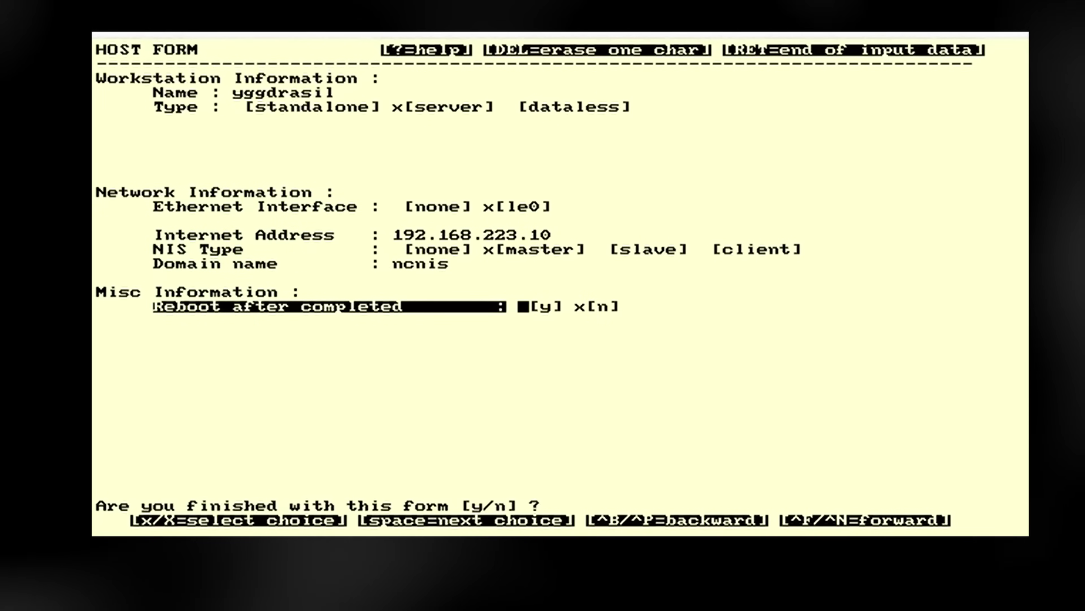
key("Return")
key("y")
Select disk sd0 with its default label and accept the partition table, keeping h as free hog
key("Return")
key("x")
key("Return")
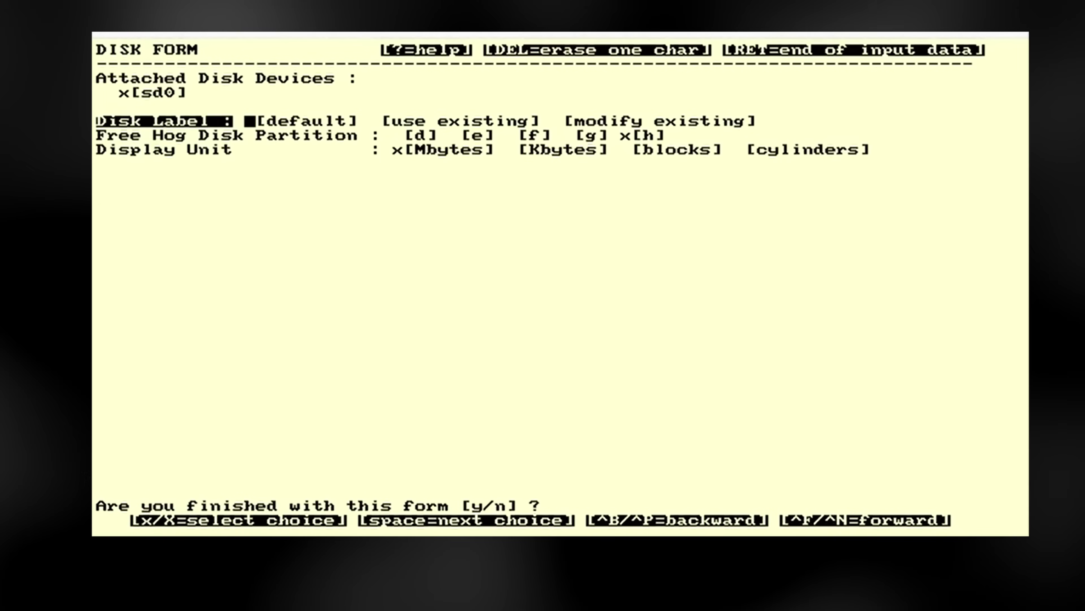
key("x")
key("Return")
key("Return")
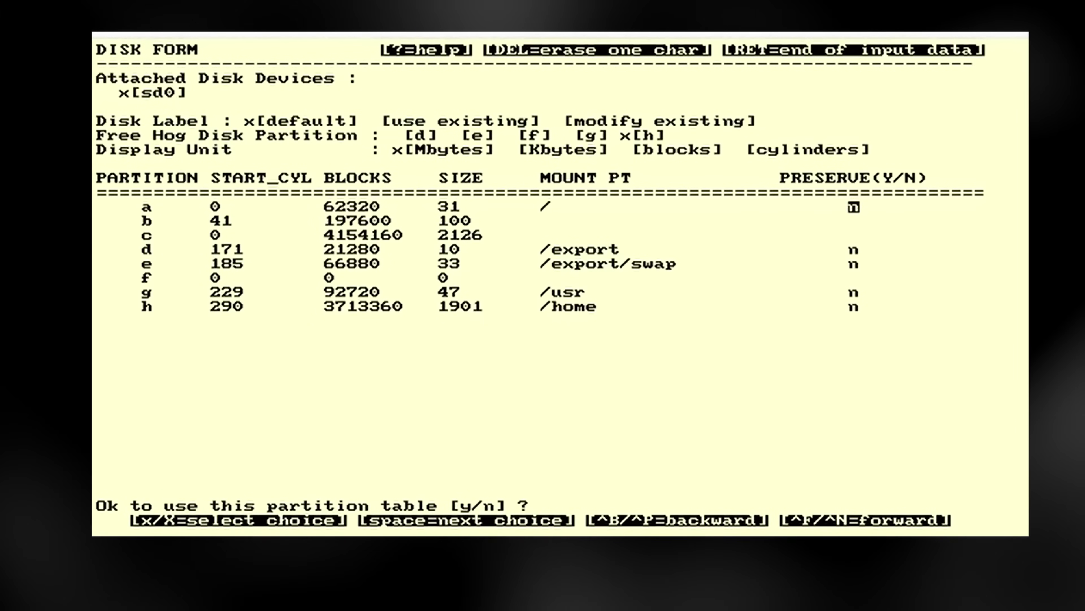
key("Return")
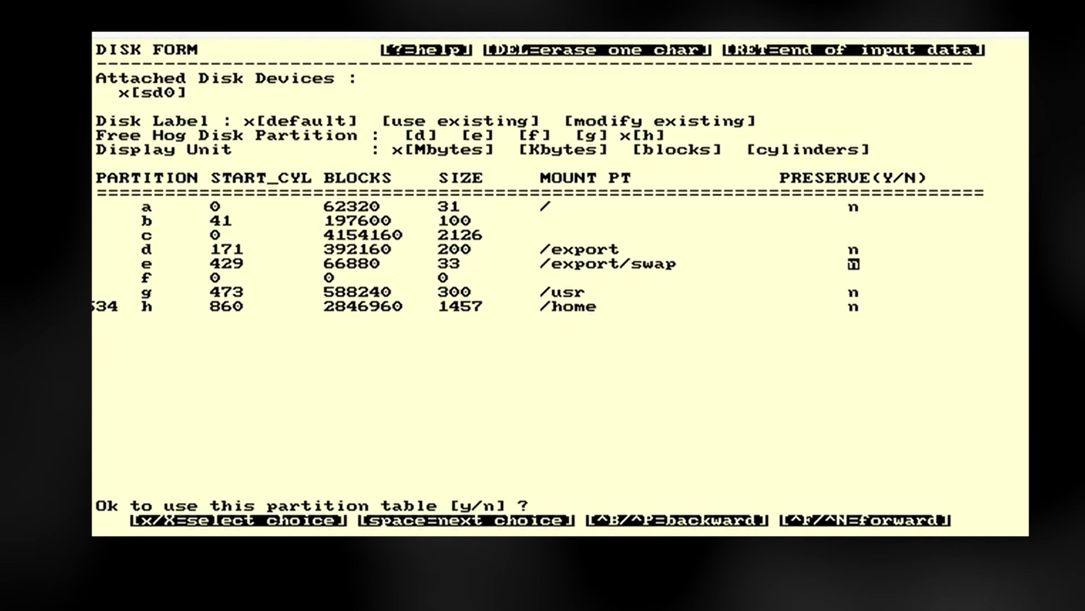
key("ctrl+b")
key("ctrl+b")
type("128")
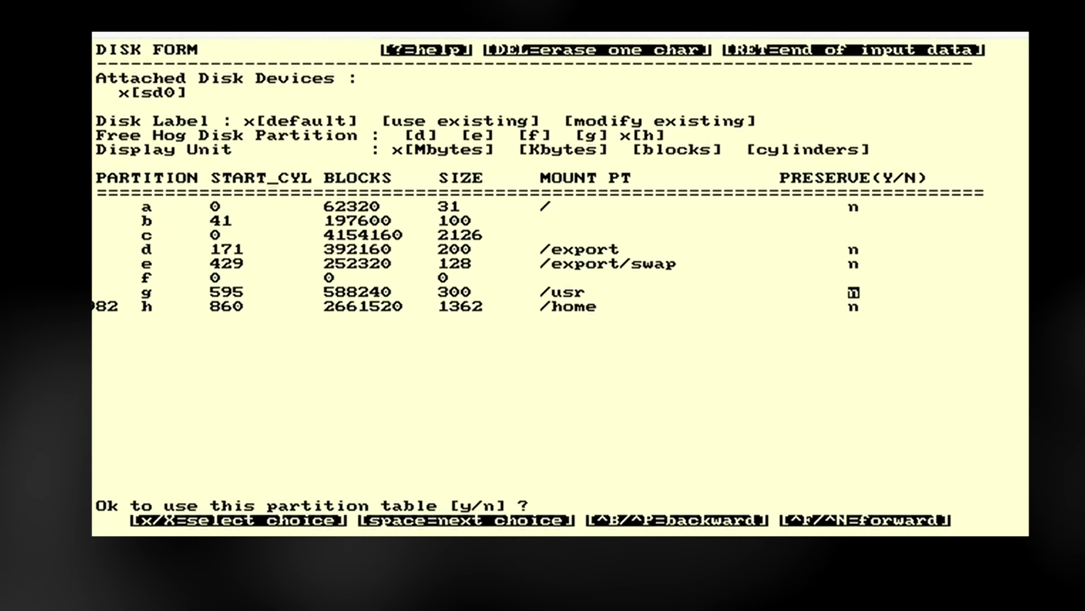
type("y")
key("Return")
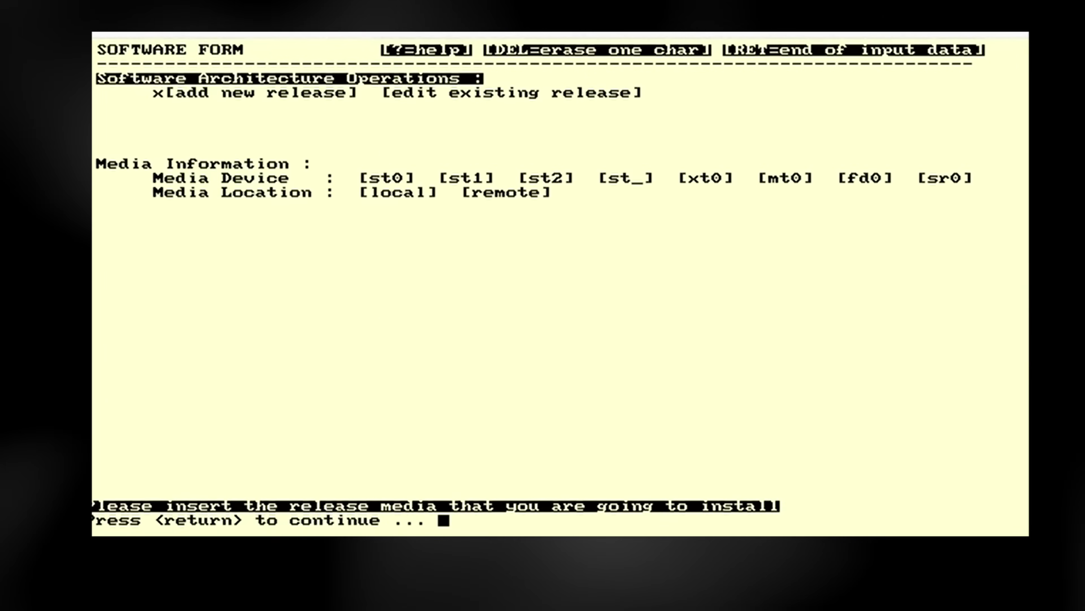
Choose the local sr0 CD-ROM media, accept the SunOS 4.1.4 sun4m release, and confirm the software values
key("Return")
key("space")
key("space")
key("space")
key("space")
key("space")
key("space")
key("x")
key("x")
key("y")
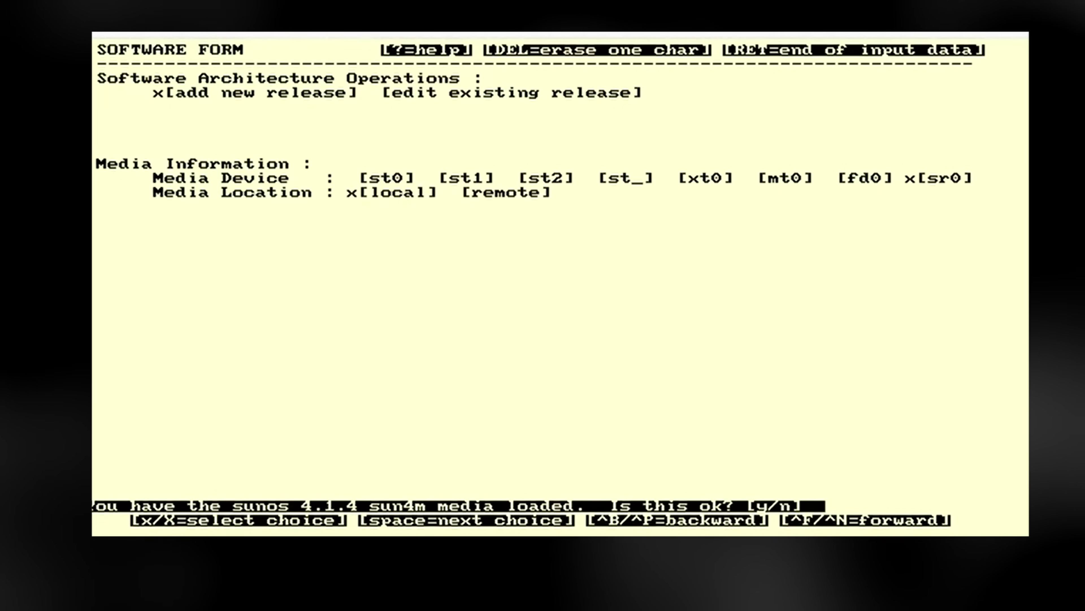
key("y")
key("x")
key("y")
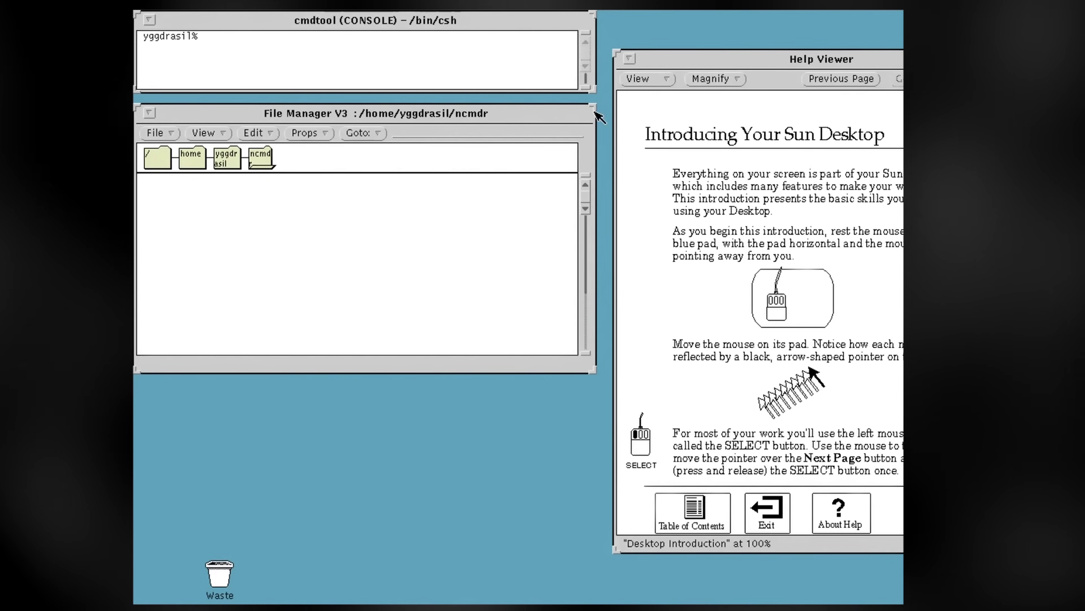
Close the desktop Help Viewer and run /usr/etc/yp/ypinit -m in cmdtool
left_click(630, 60)
right_click(632, 66)
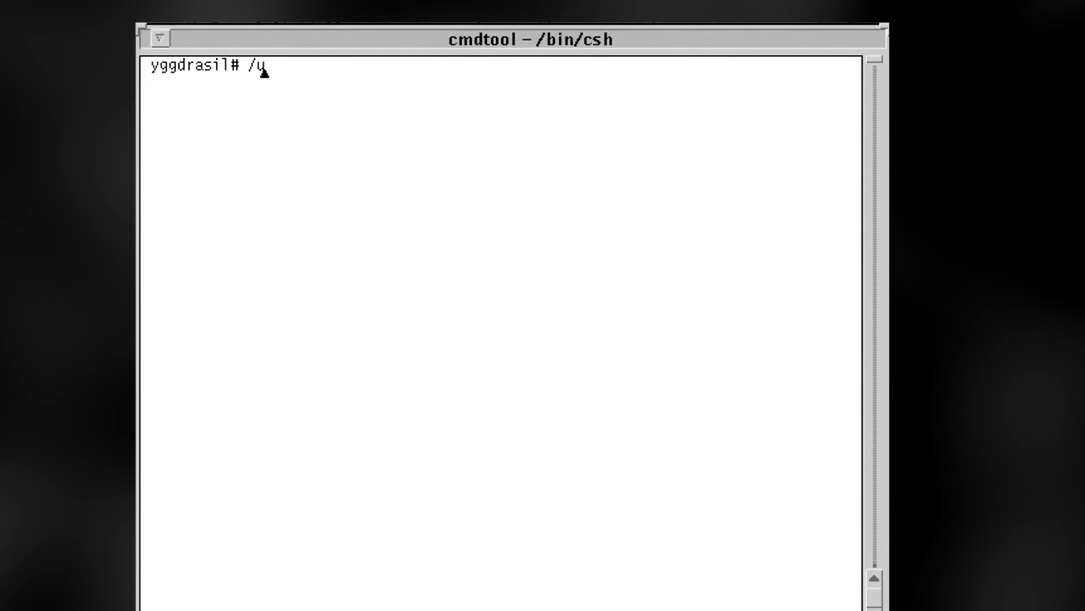
type("sr/")
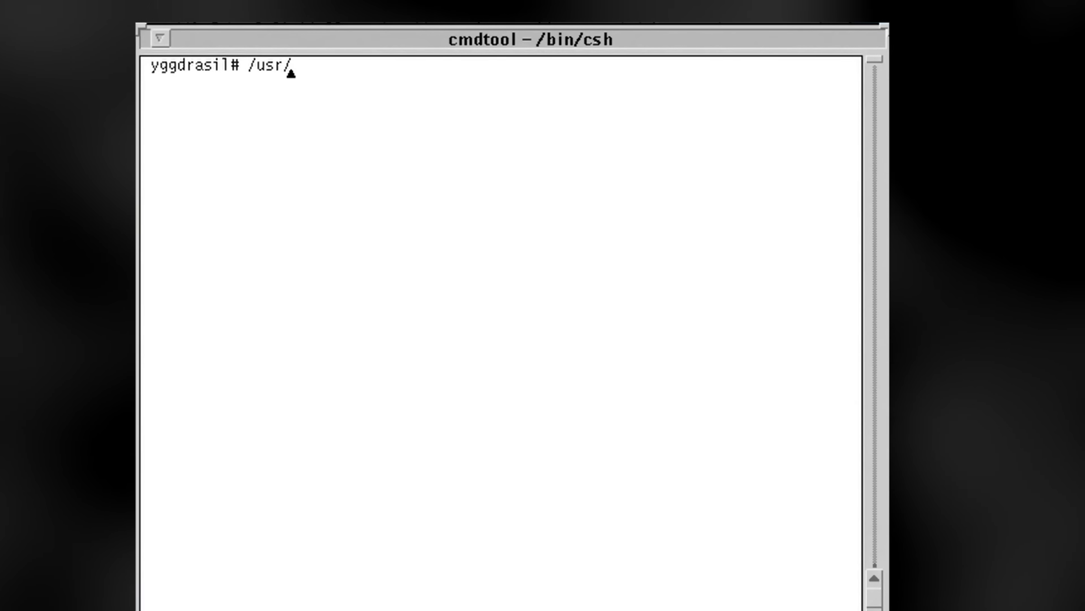
type("etc/yp/")
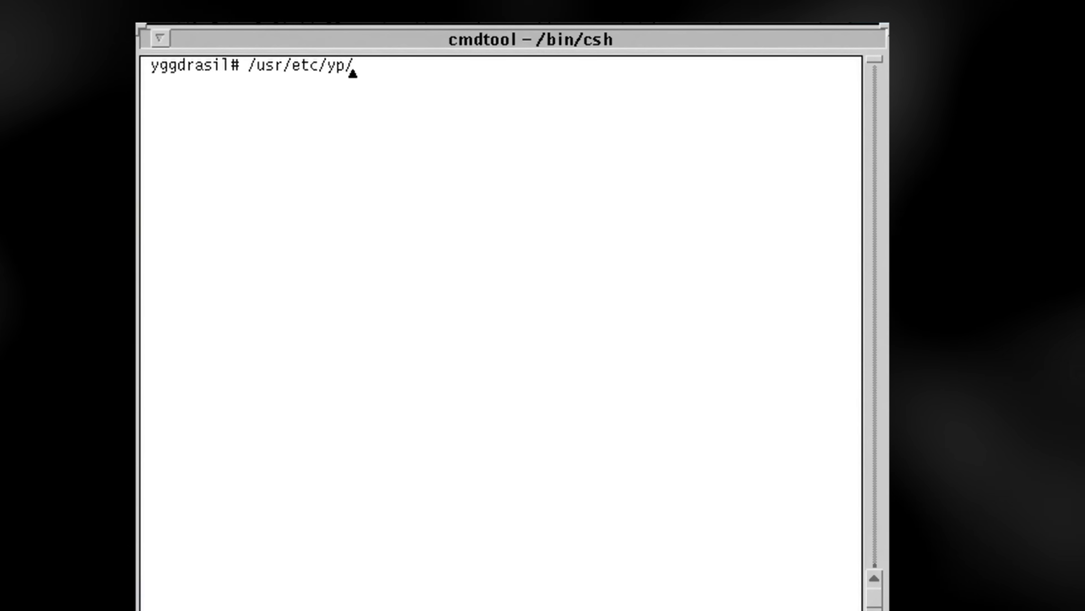
type("ypinit -m")
key("Return")
Answer y, end the NIS server host list with Ctrl-D, and confirm the list as correct
type("y")
key("Return")
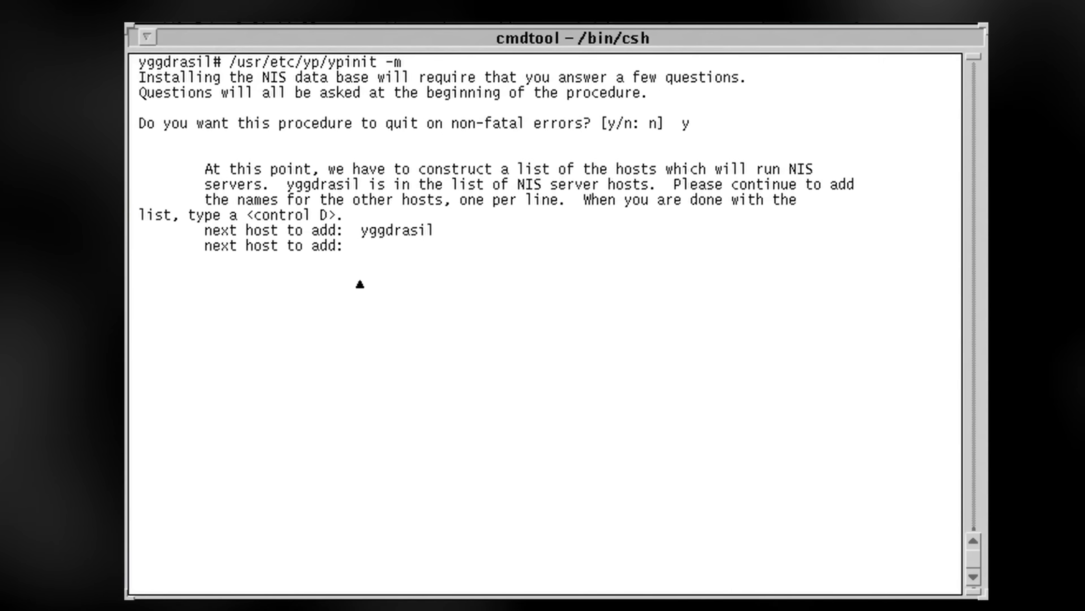
key("ctrl+d")
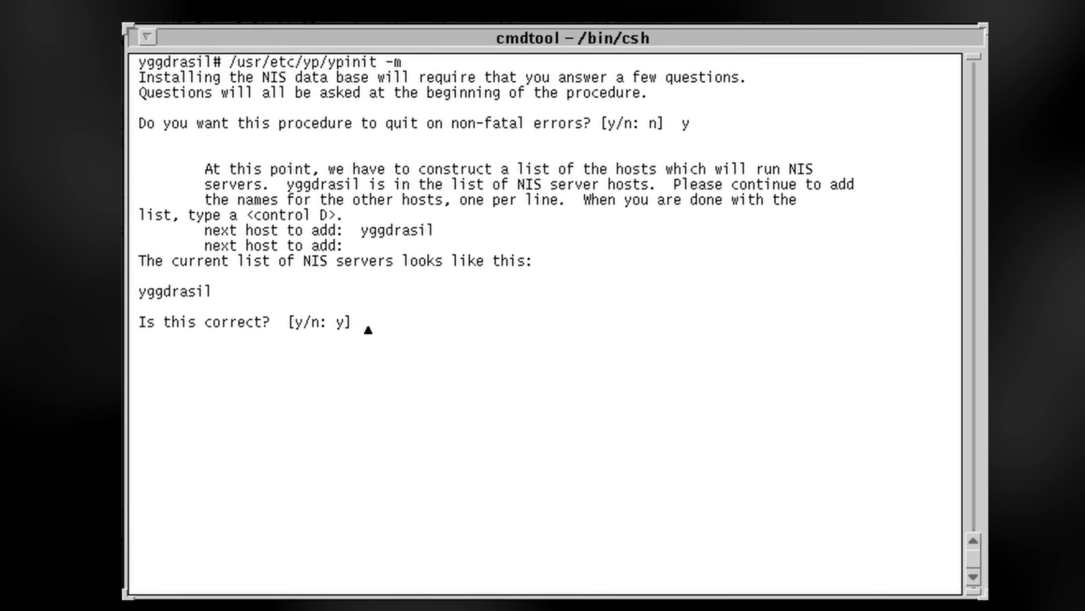
type("y")
key("Return")
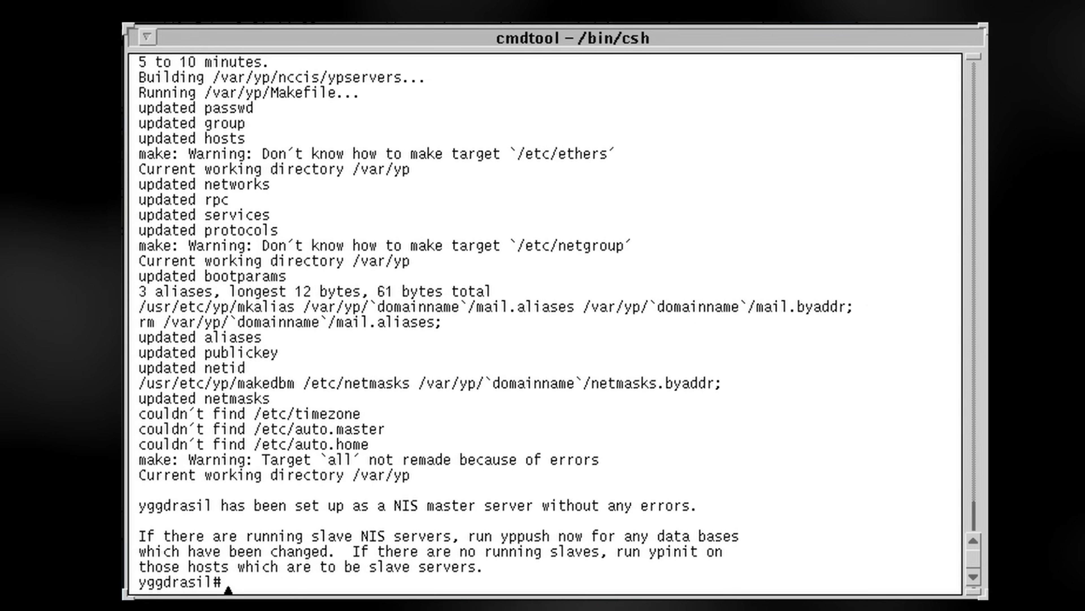
Save /etc/passwd in vi, switch to user ncmdr2, and check its user id
type(":")
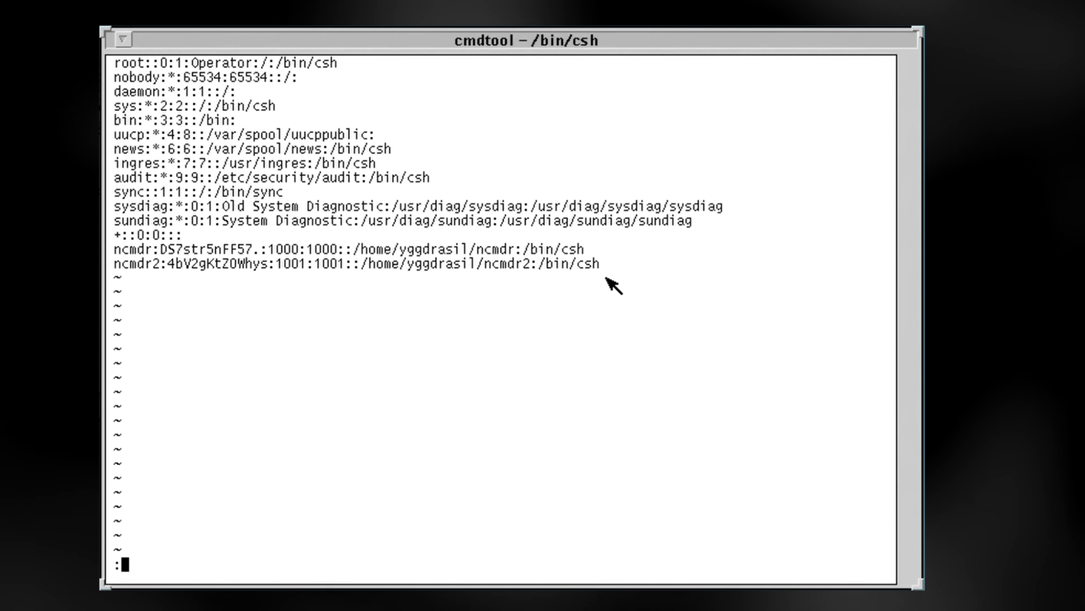
type("wq")
key("Return")
type("id")
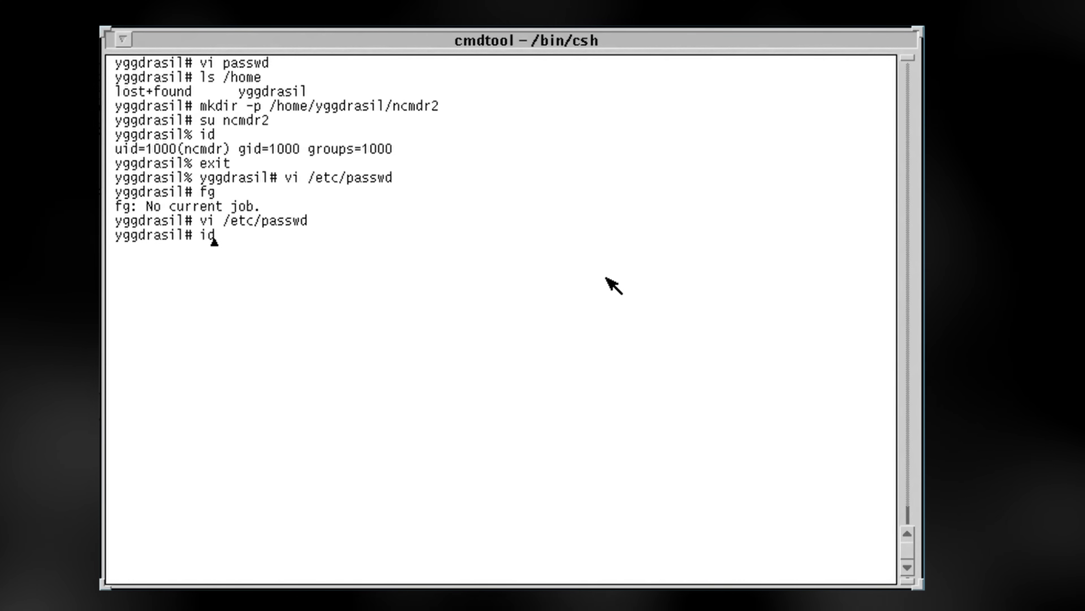
key("BackSpace")
key("BackSpace")
type("su ncmdr2")
key("Return")
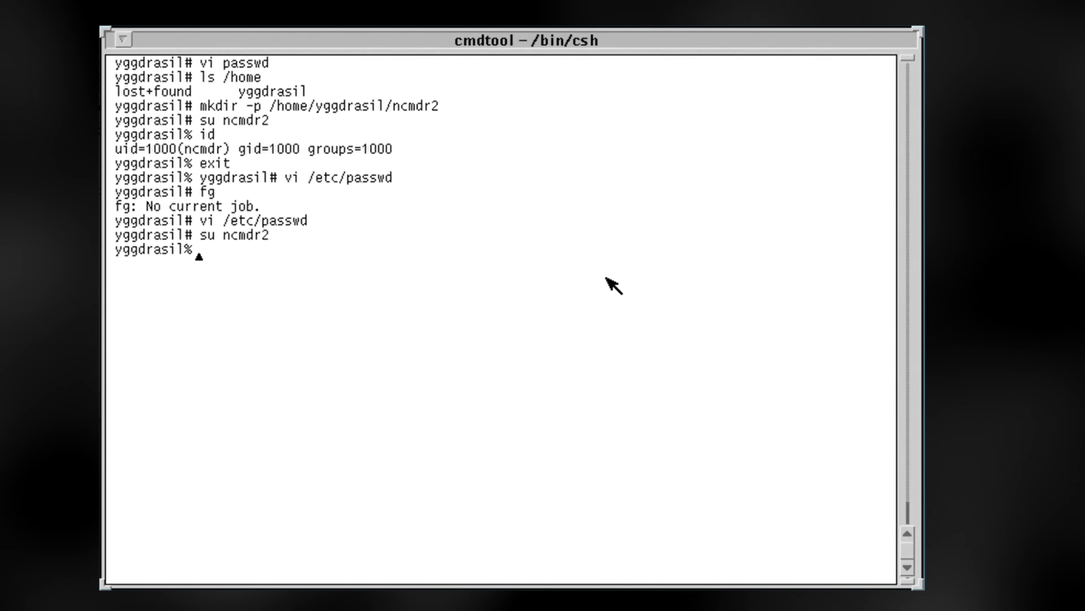
type("id")
key("Return")
List the NIS passwd map with ypcat passwd and highlight the ncmdr2 entry
type("e")
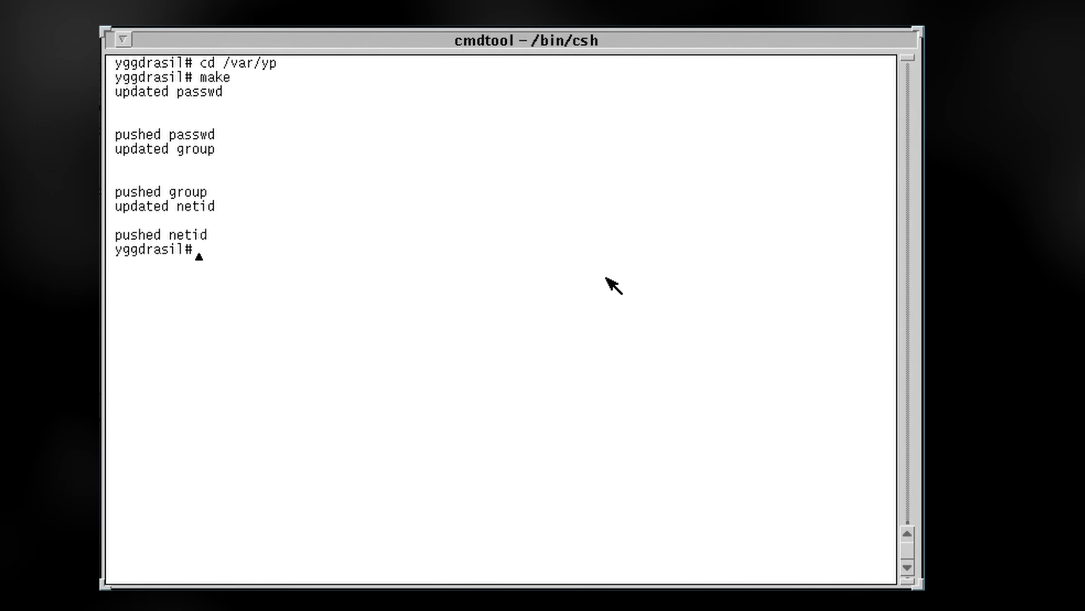
type("yp")
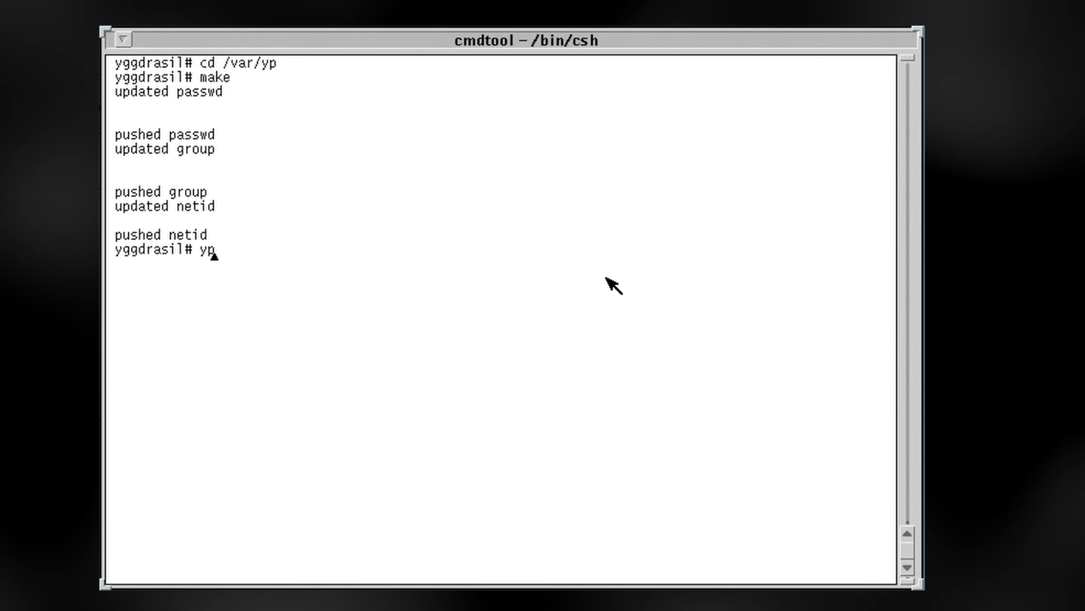
type("cat passwd")
key("Return")
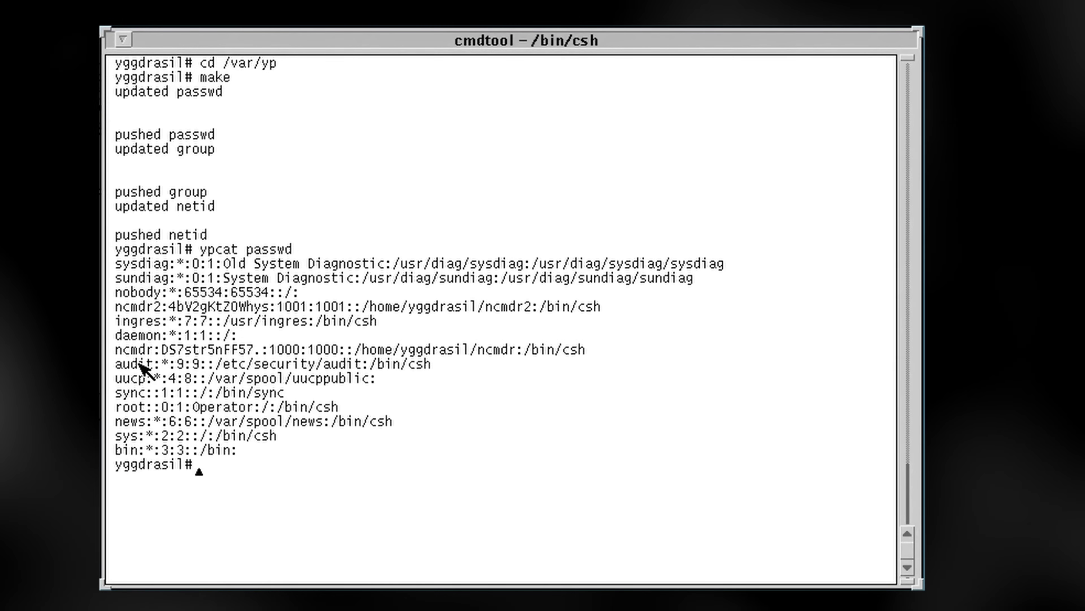
left_click_drag(119, 307, 425, 314)
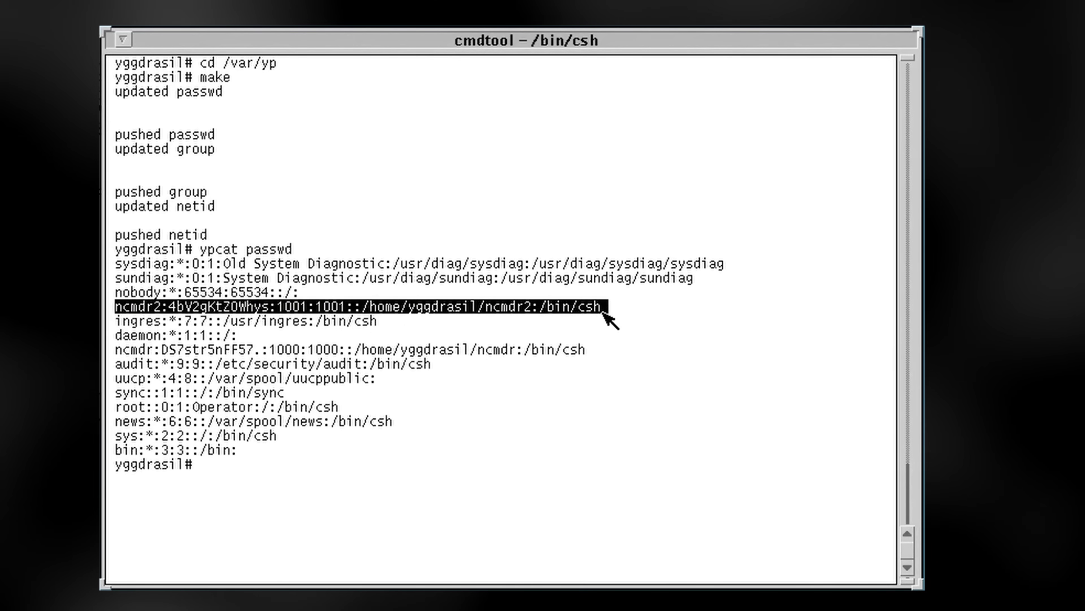
left_click(715, 399)
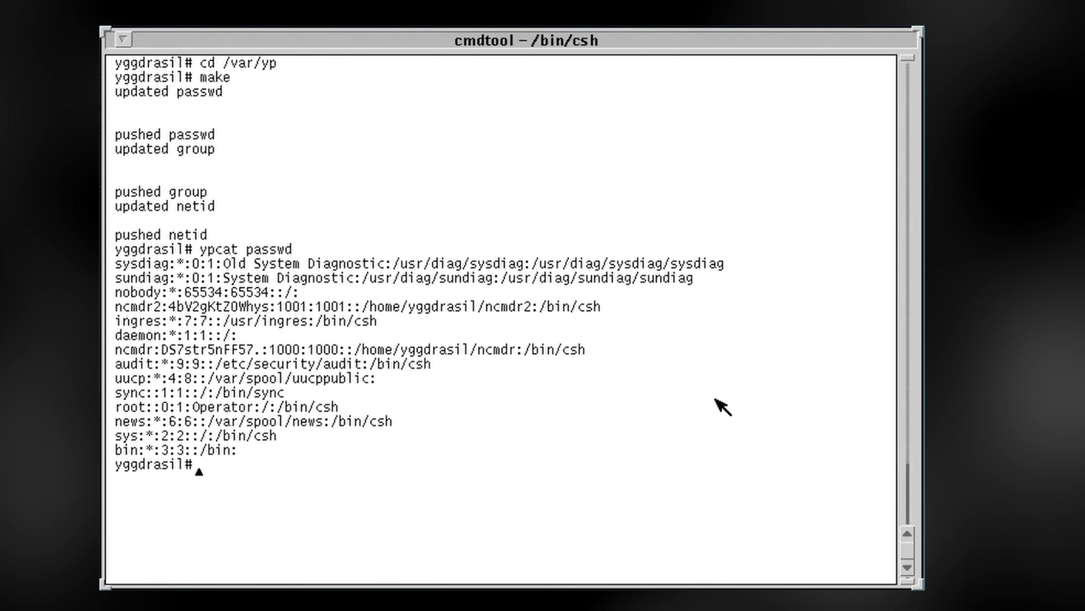
List the NIS group map with ypcat group and highlight the ncmdr2 group entry
type("ypcat gr")
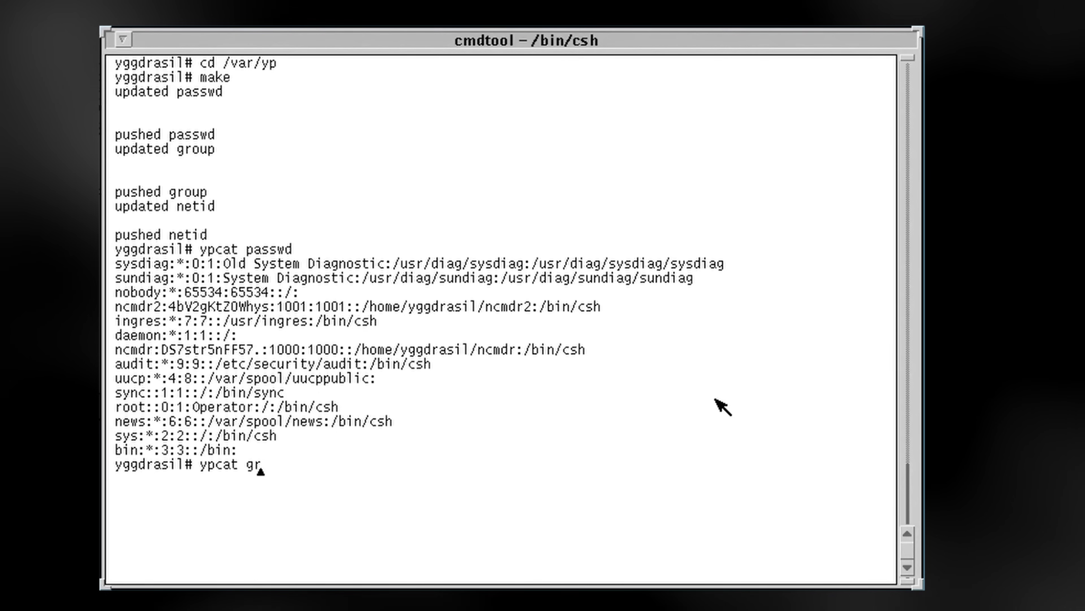
type("oup")
key("Return")
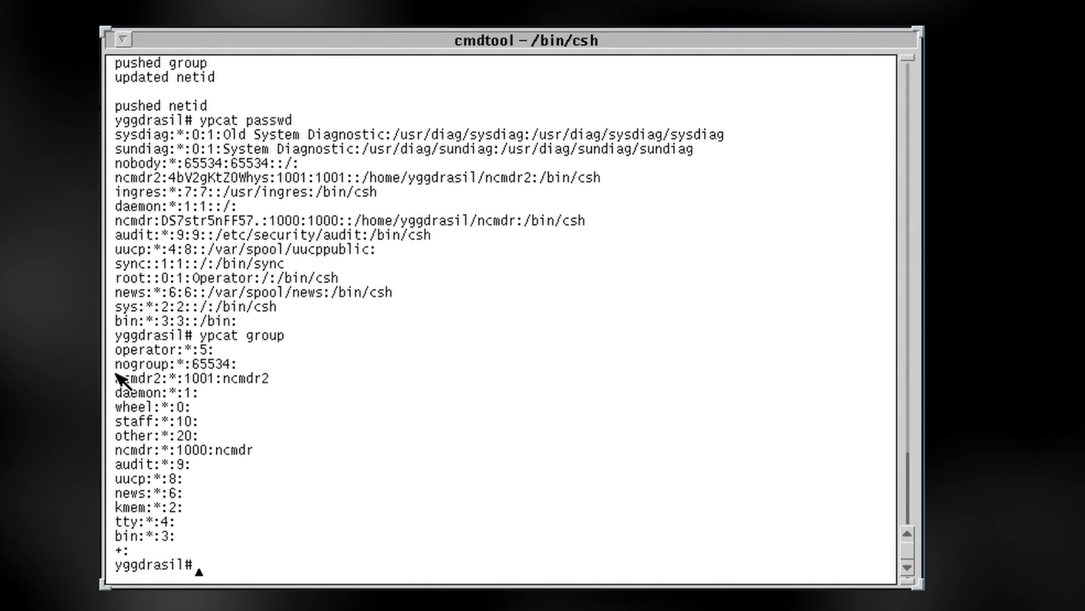
left_click_drag(115, 377, 280, 377)
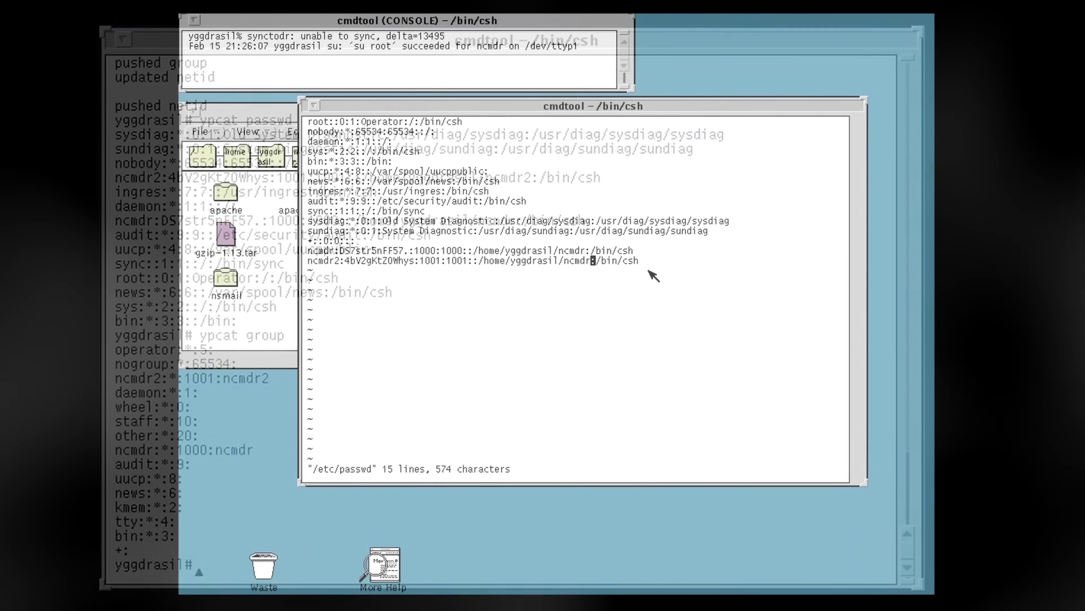
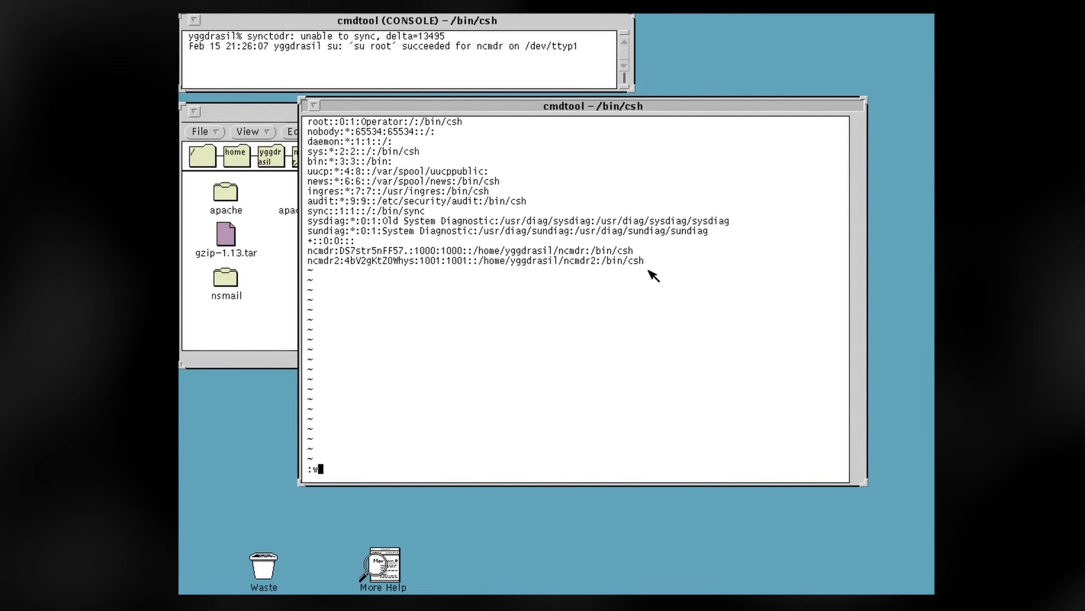
Save and quit the password file, switch to ncmdr2 again, then exit that shell
key("Return")
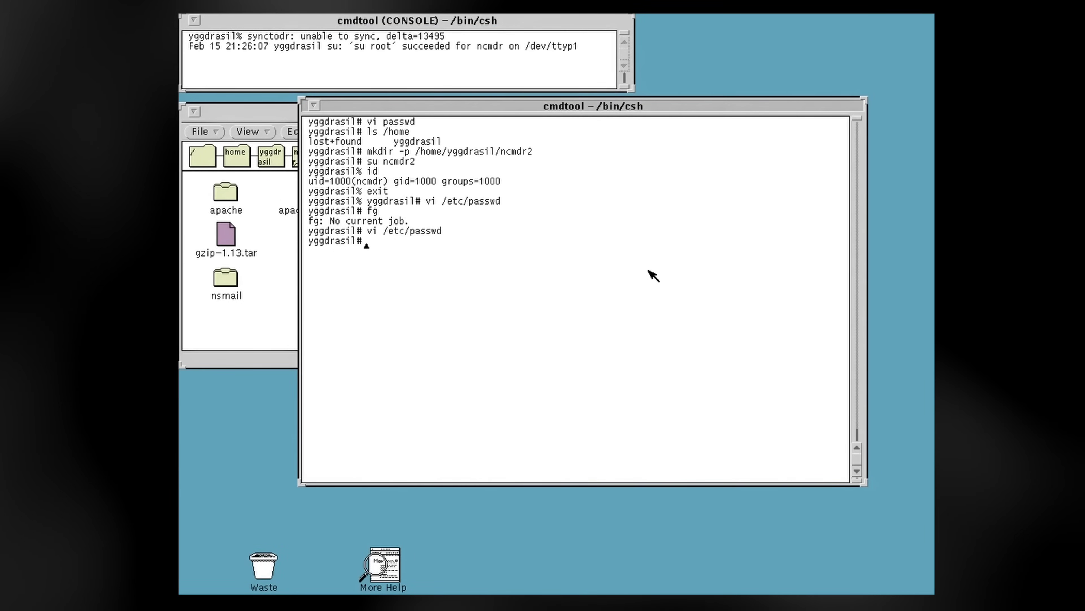
key("BackSpace")
key("BackSpace")
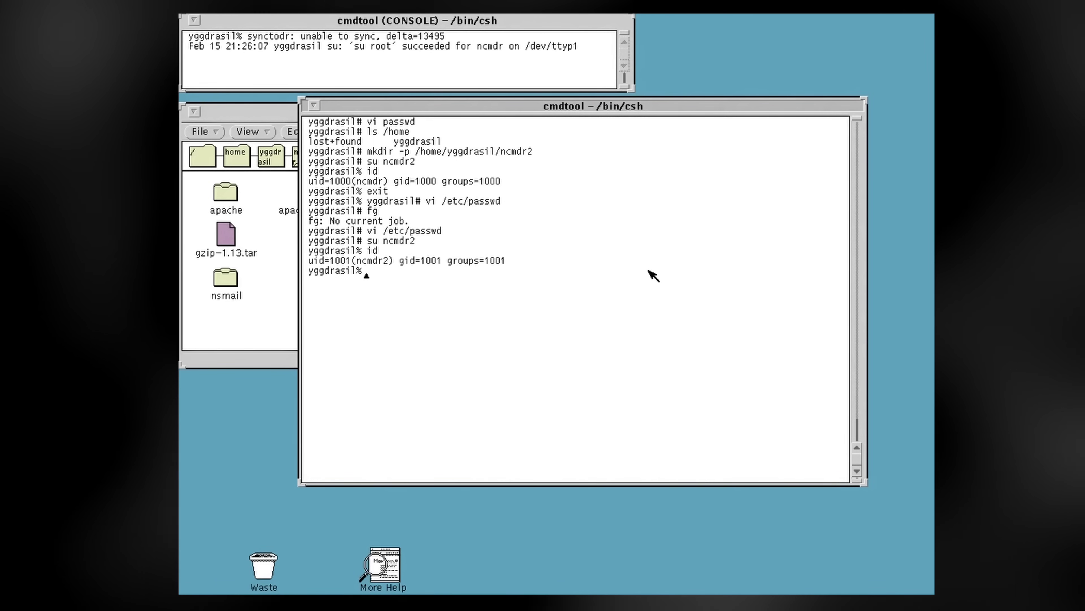
key("Return")
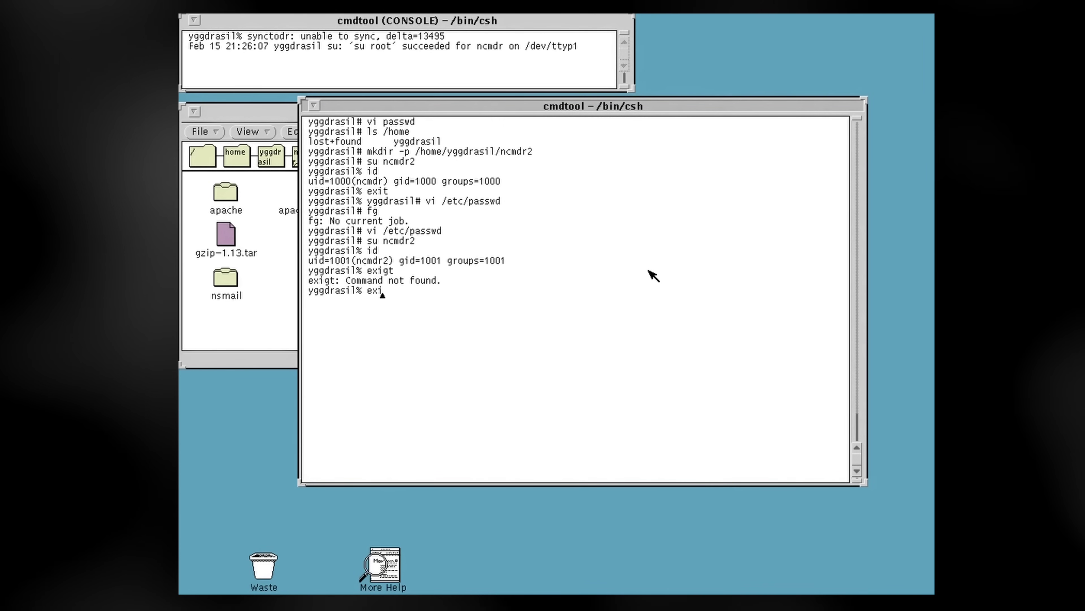
key("Return")
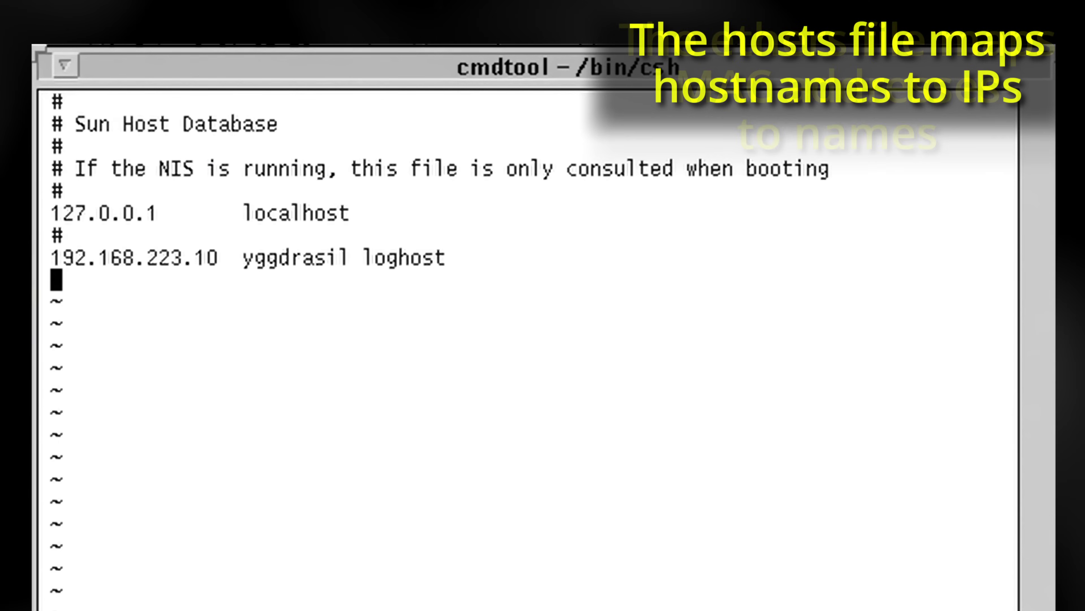
Add the '192.168.223.11 odin' hosts entry and change into /var/yp
type("192.168.223.1")
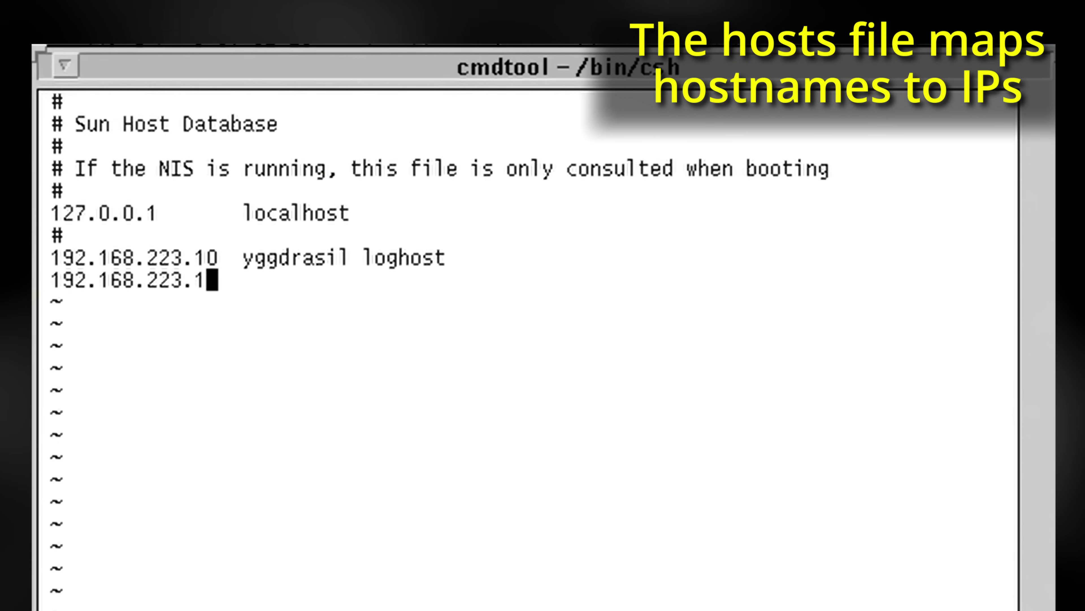
type("1 odi")
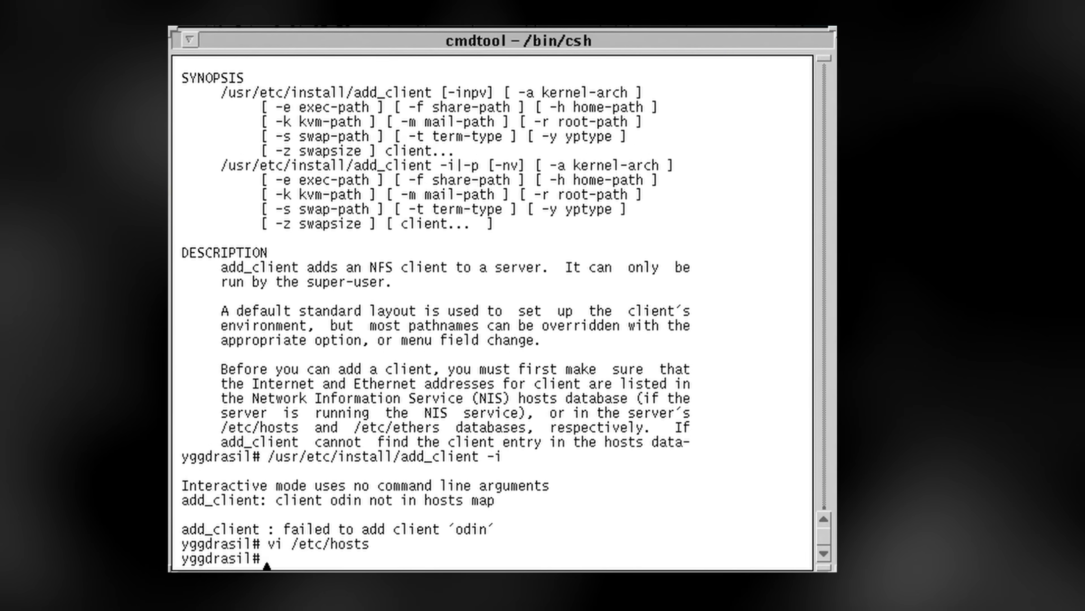
type("r/yp")
key("Return")
Rebuild the NIS maps with make and add client odin with the sun4m.sunos.4.1.4 architecture
type("make")
key("Return")
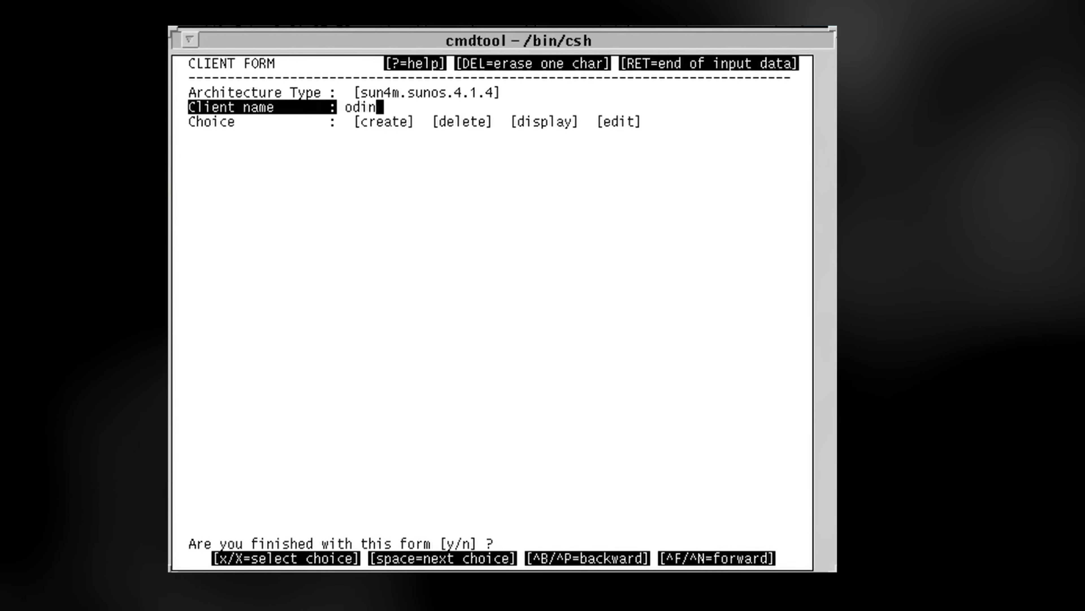
key("Return")
key("Return")
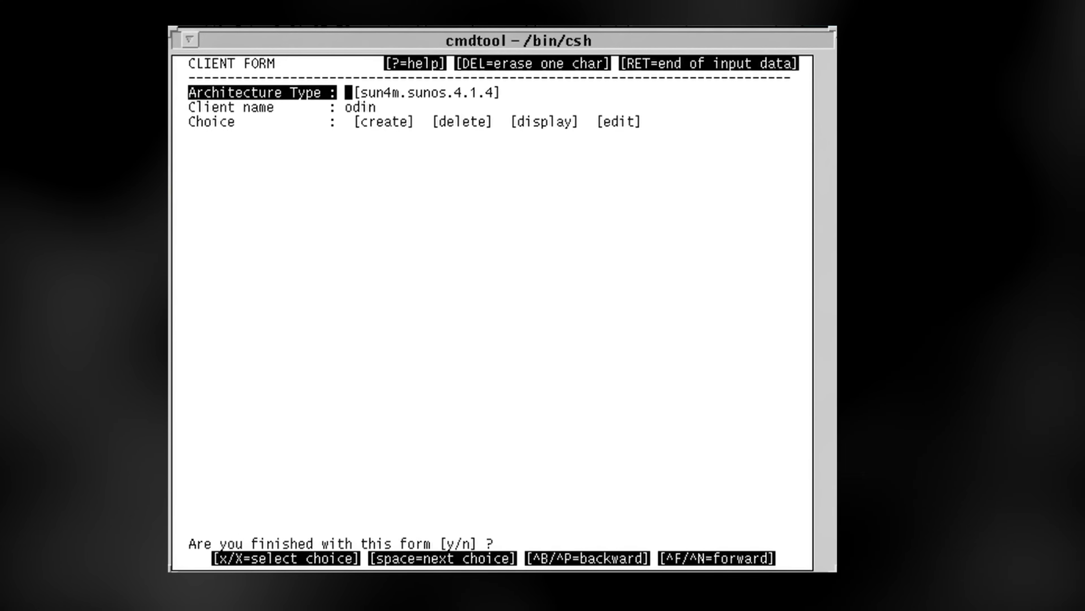
key("x")
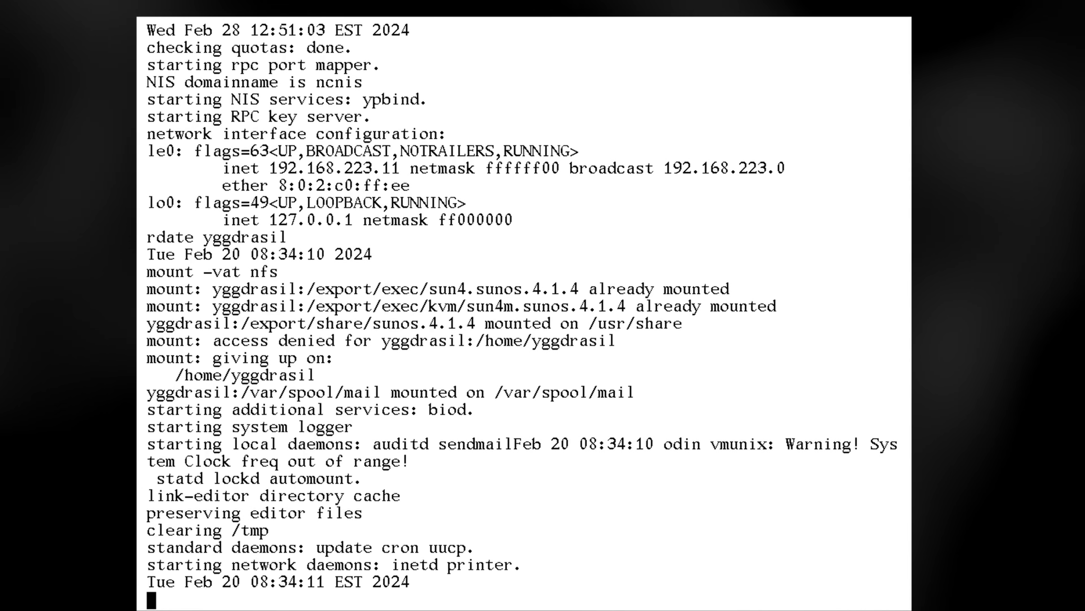
Log in to odin with the user's account
type("r")
key("Return")
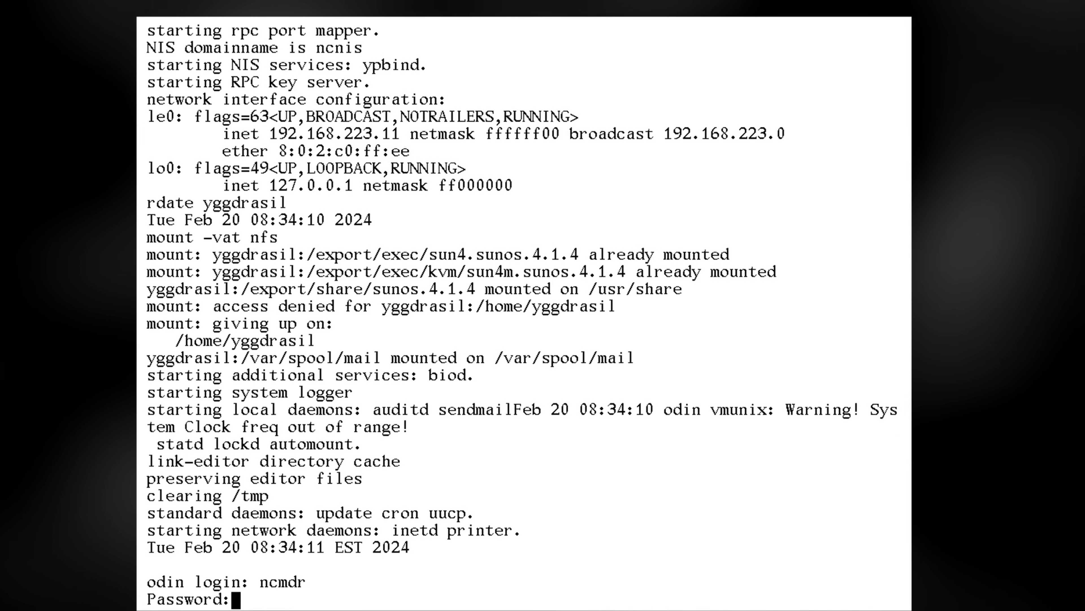
key("Return")
List the home directory files with ls and the NFS mounts with mount
type("ls")
key("Return")
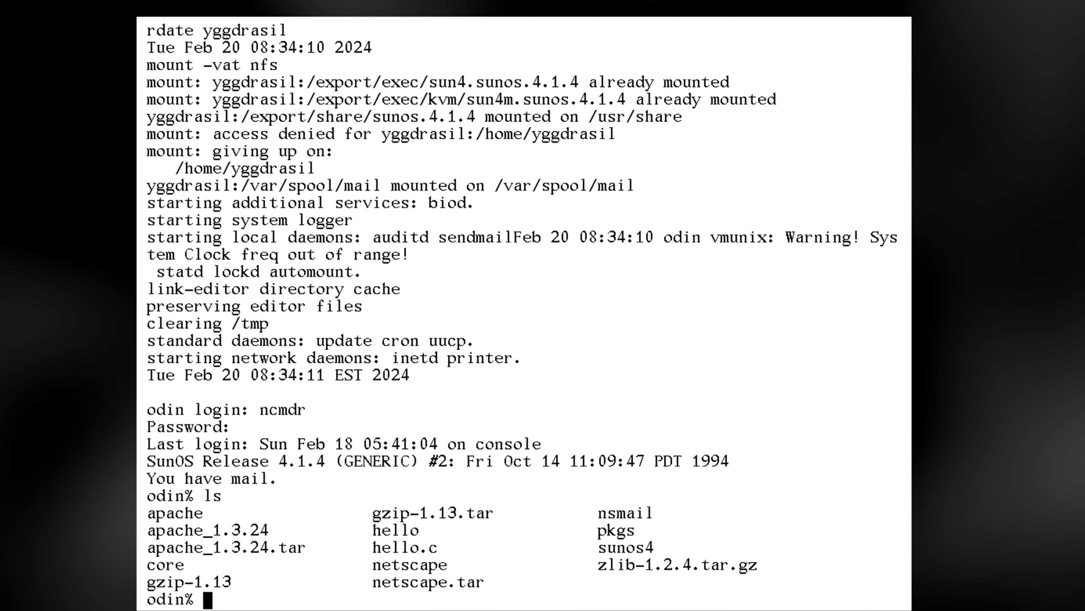
type("mount")
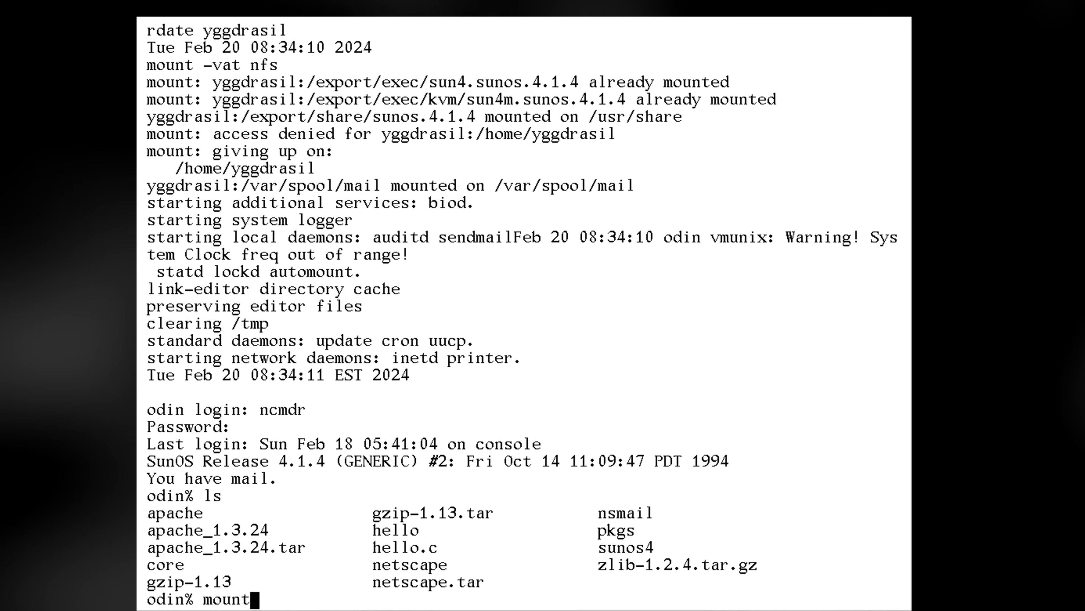
key("Return")
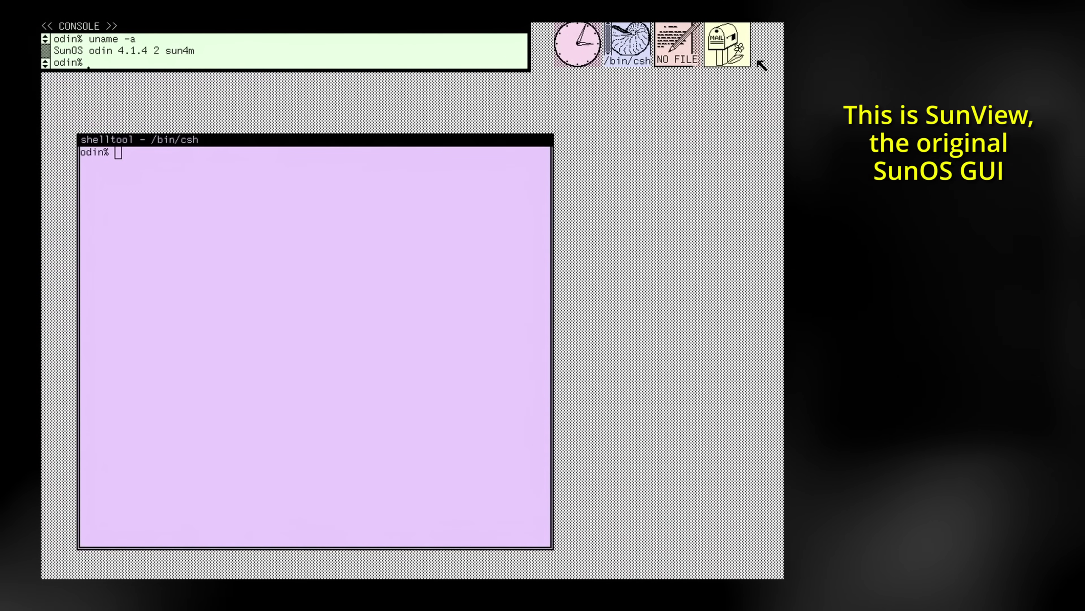
Open mailtool, start a reply to the first message, and erase the body placeholder
left_click(728, 45)
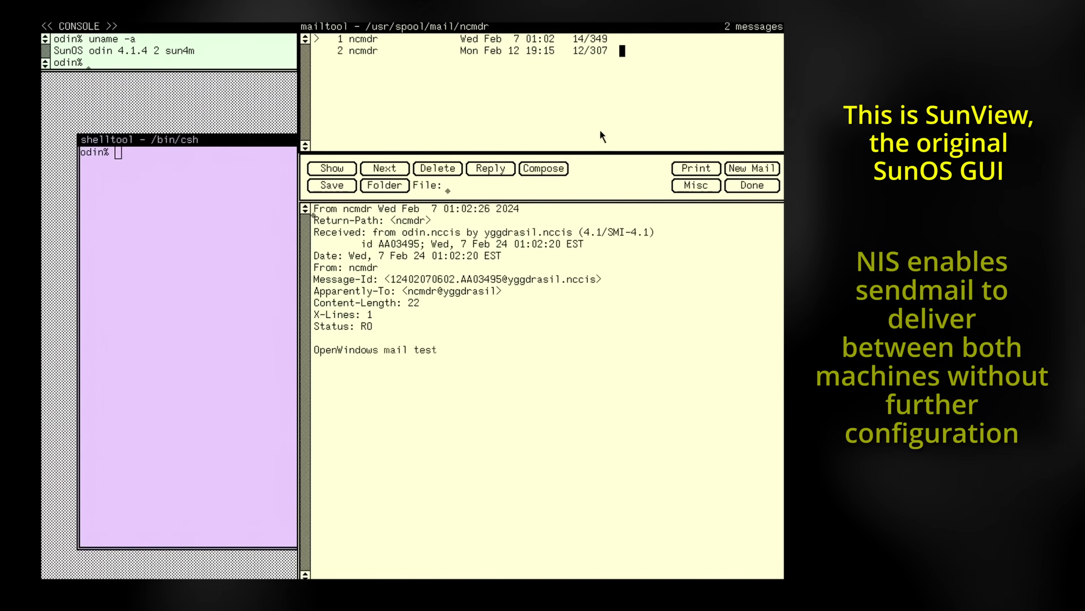
left_click(491, 168)
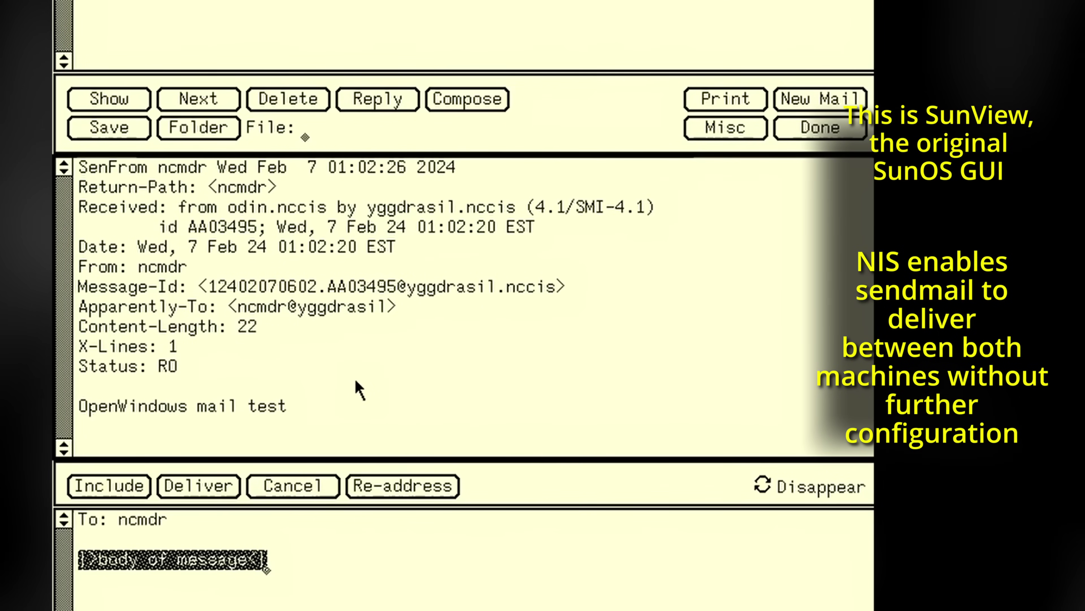
key("BackSpace")
key("BackSpace")
key("BackSpace")
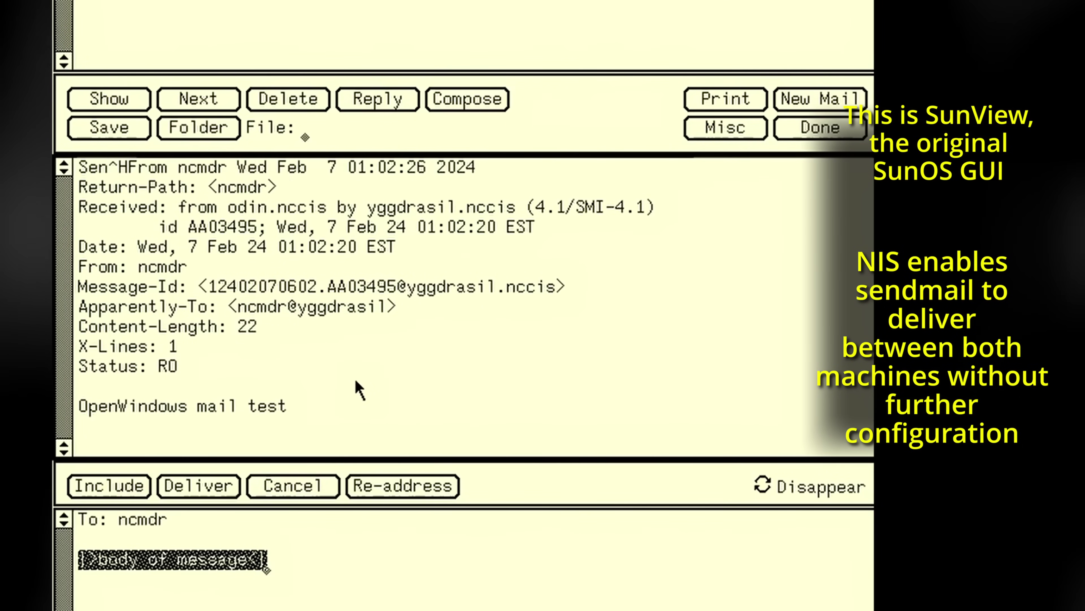
left_click(266, 569)
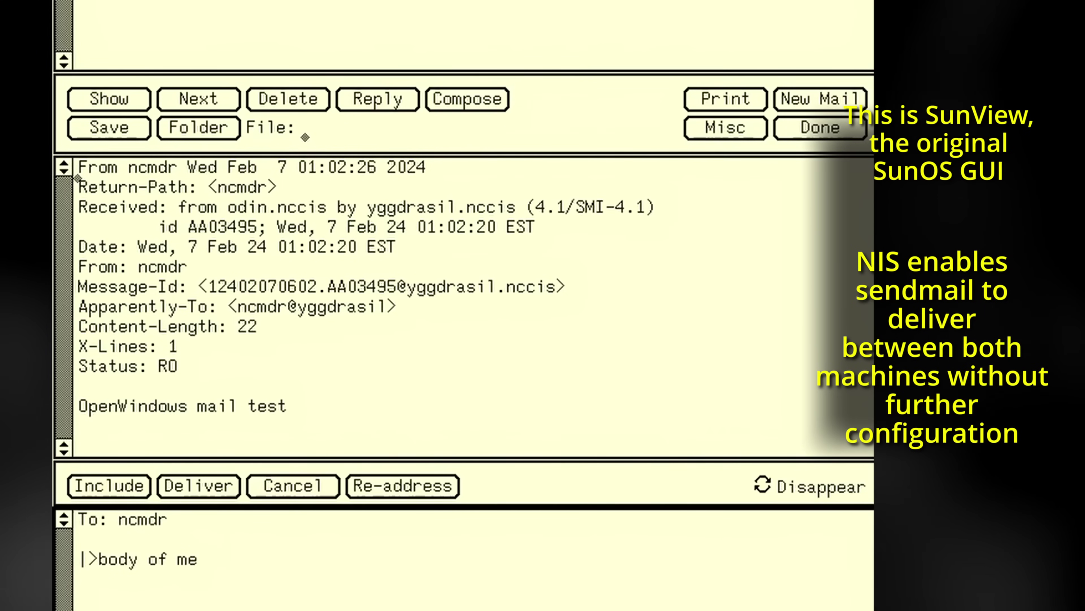
key("BackSpace")
key("BackSpace")
key("BackSpace")
key("BackSpace")
key("BackSpace")
key("BackSpace")
key("BackSpace")
key("BackSpace")
Type 'Sending an email from SunView' and 'This interface is very sleek and easy to read' plus a signature
type("Sending an email from SunV")
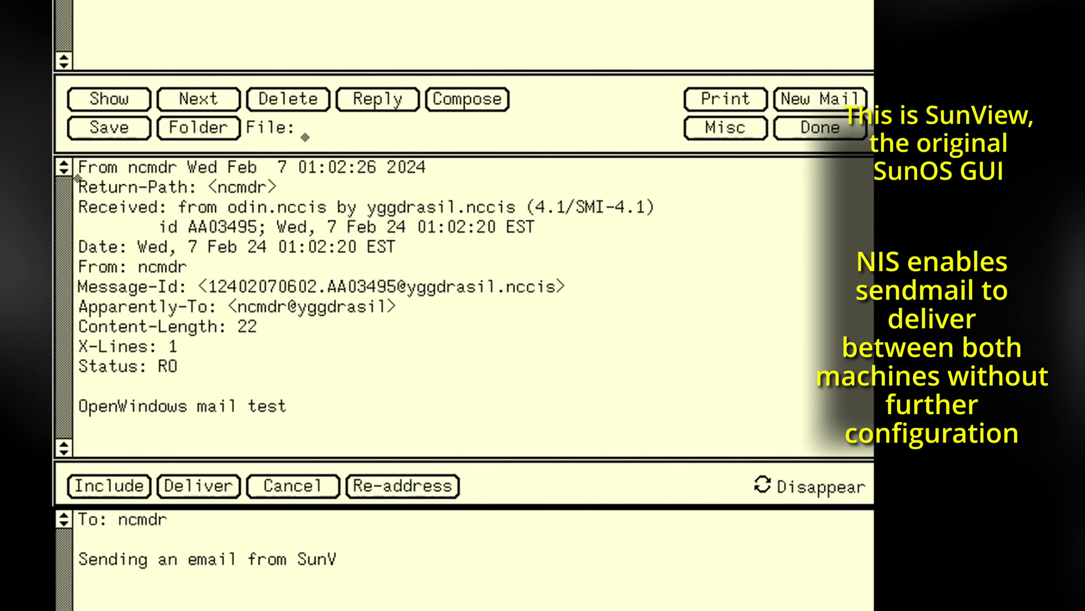
type("iew (")
key("BackSpace")
key("BackSpace")
key("BackSpace")
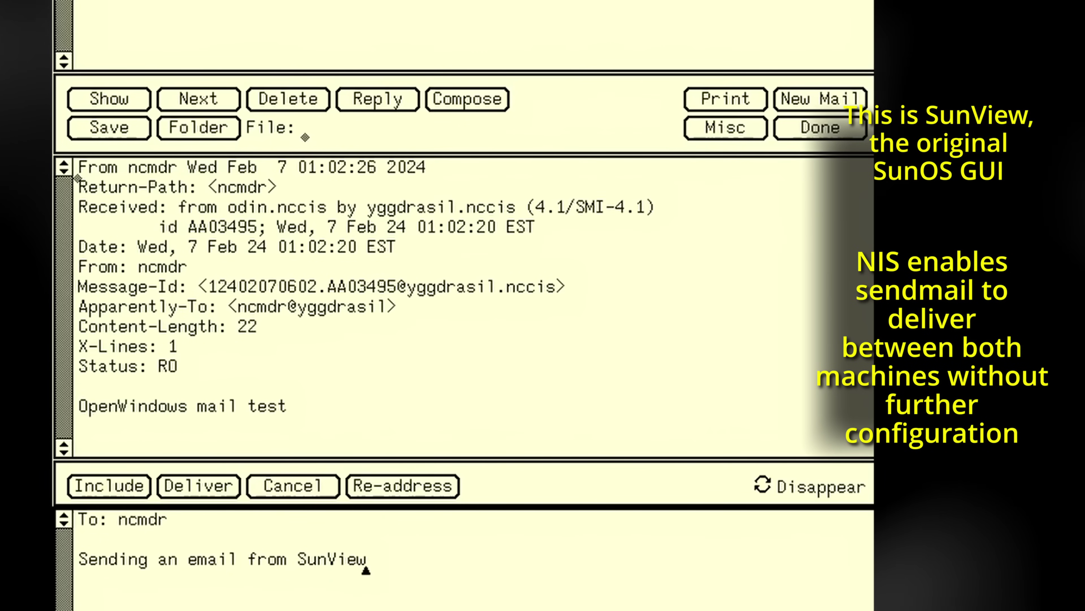
type("This interf")
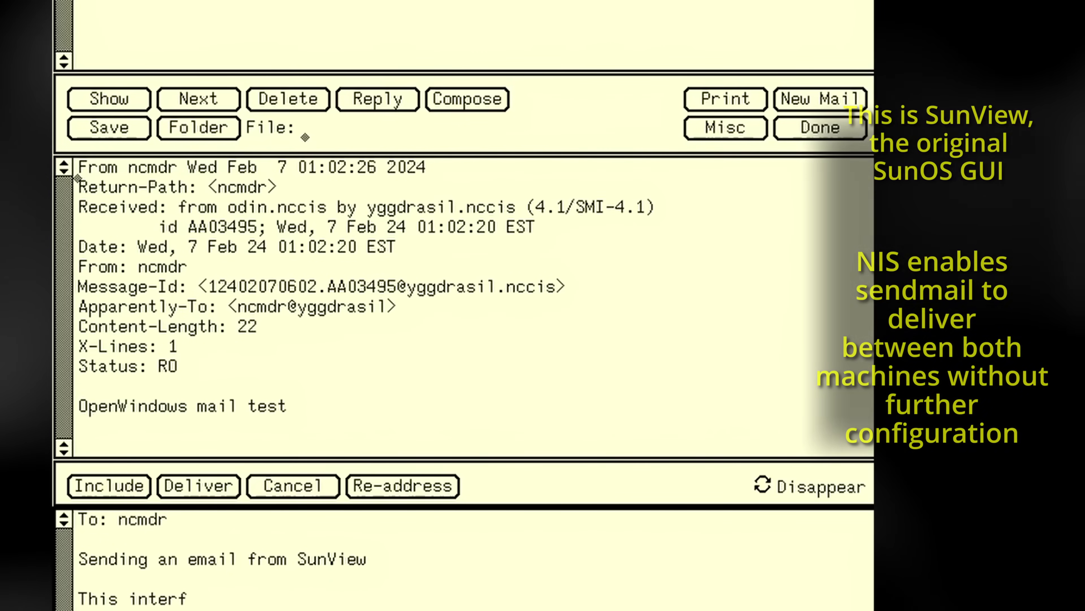
type("ace is very sleek and")
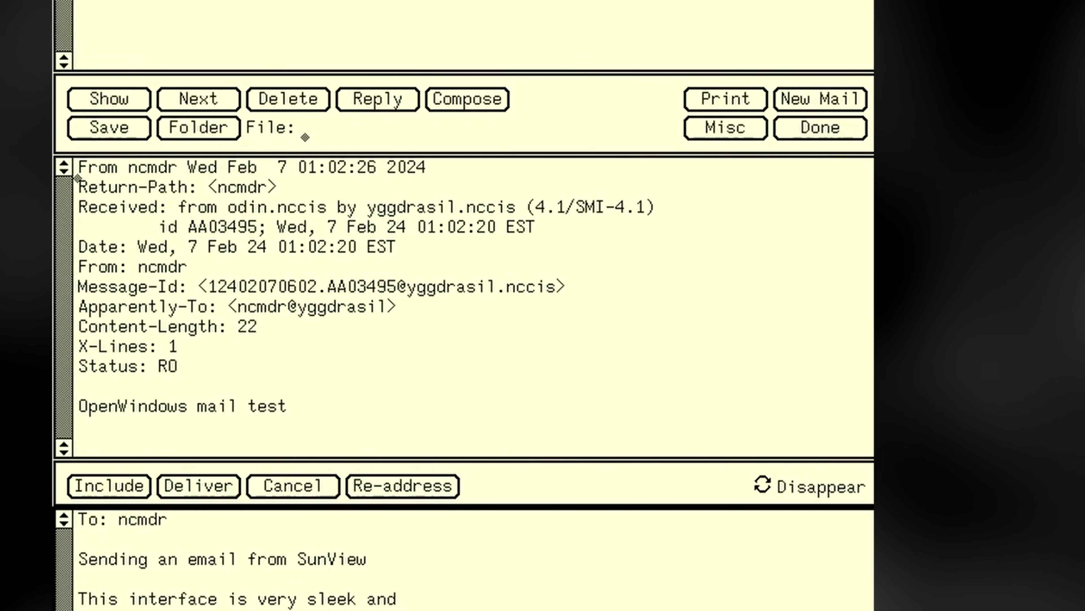
type(" easy to read")
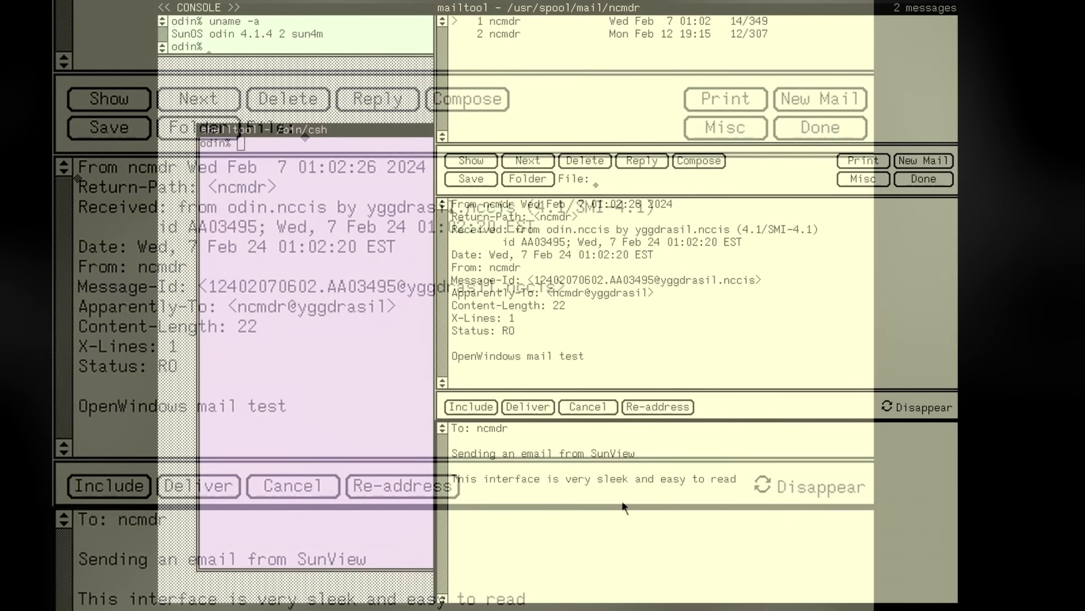
key("Return")
key("Return")
type("- N")
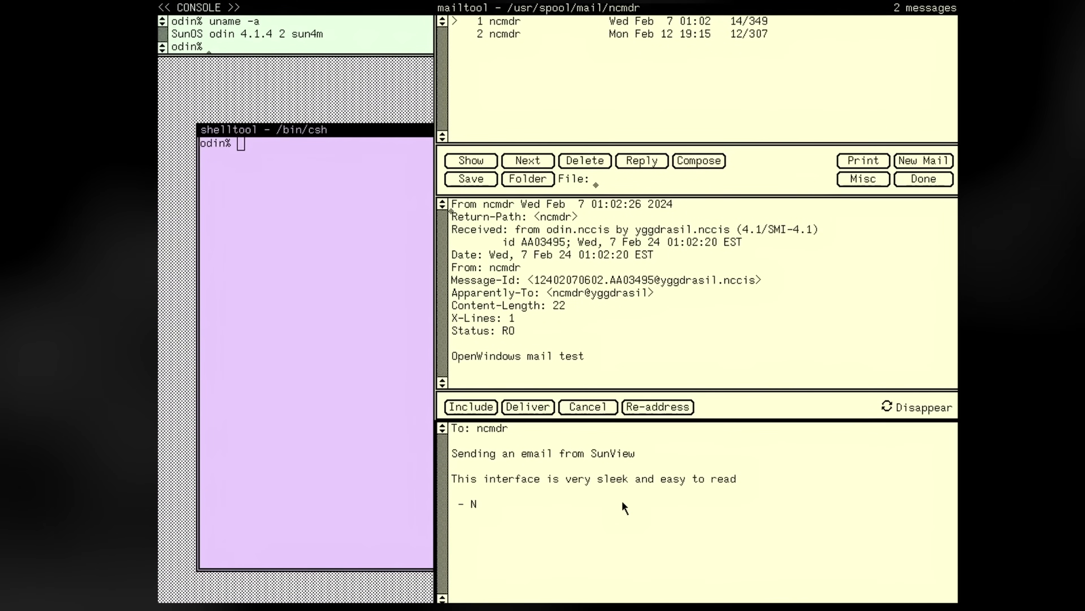
key("BackSpace")
key("BackSpace")
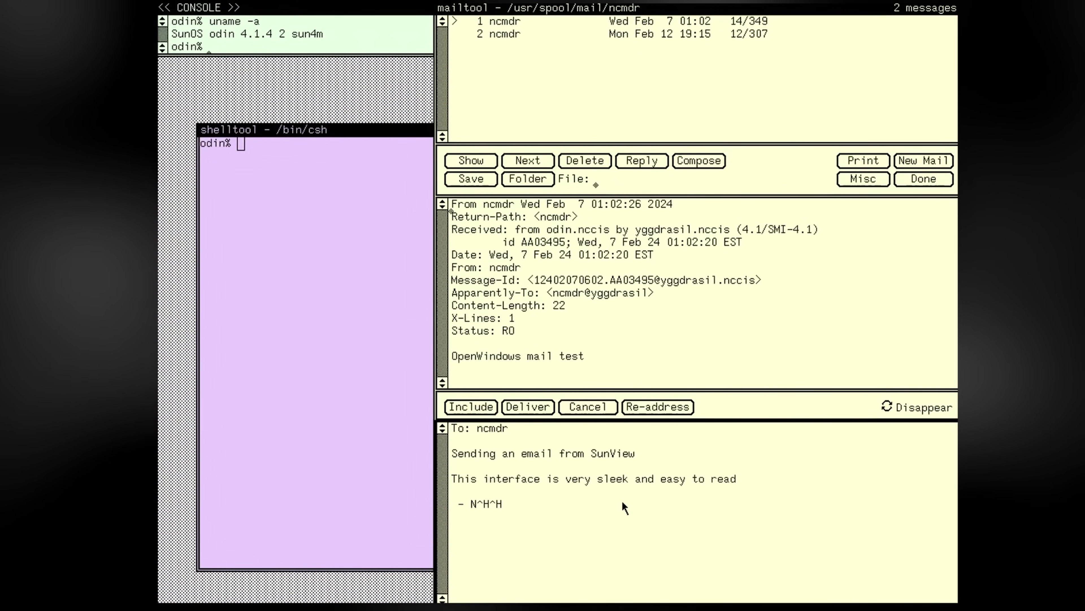
key("Delete")
key("Delete")
key("Delete")
key("Delete")
key("Delete")
key("Delete")
key("Delete")
key("Delete")
type("-")
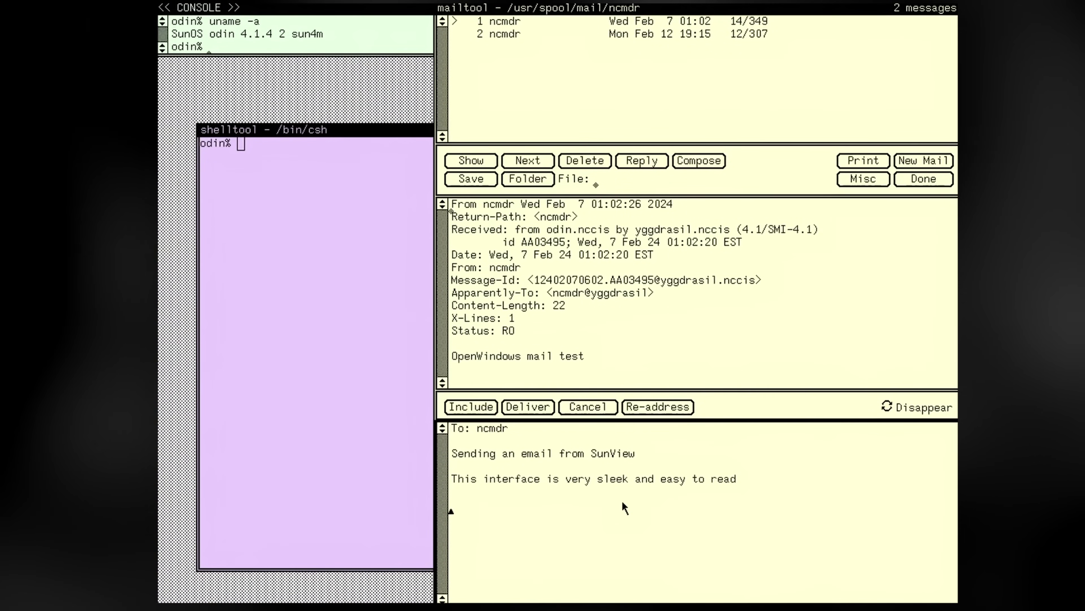
type(" N")
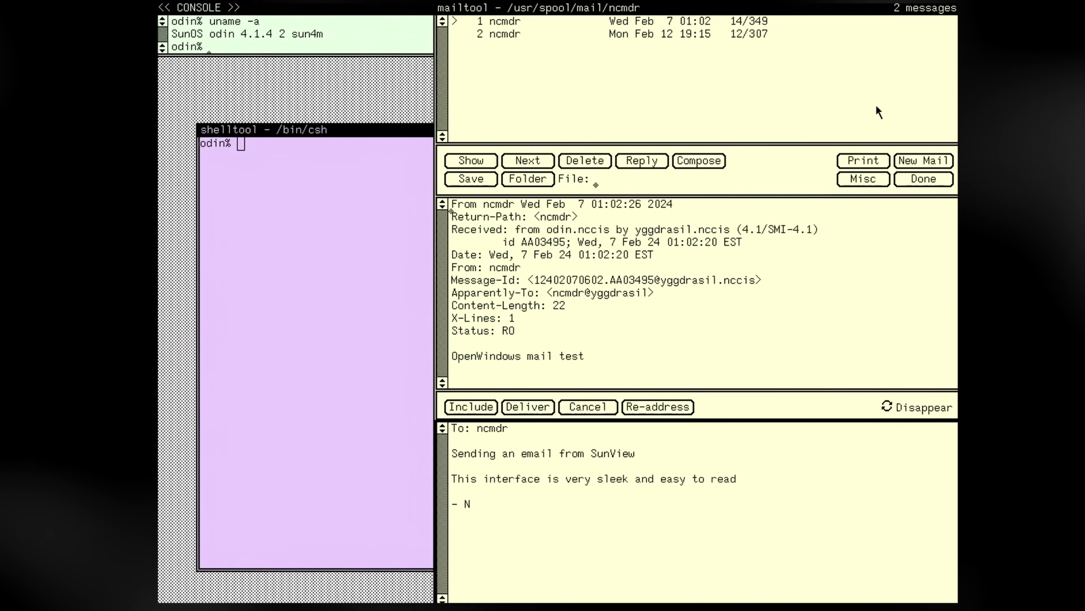
Open Mail Tool, iconify the console, and open message 2 in a viewer
right_click(696, 142)
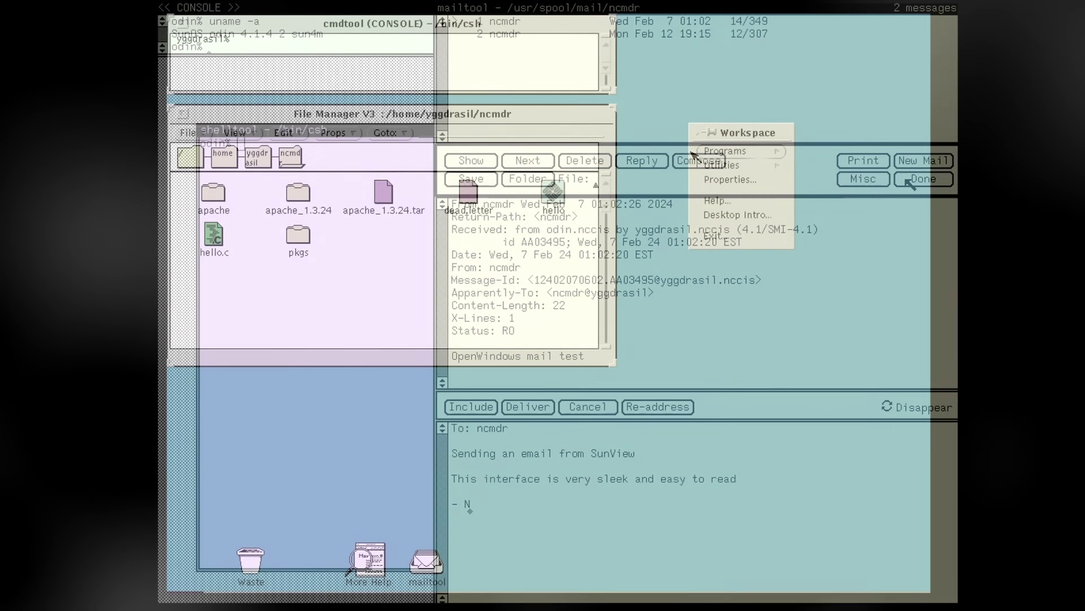
mouse_move(788, 154)
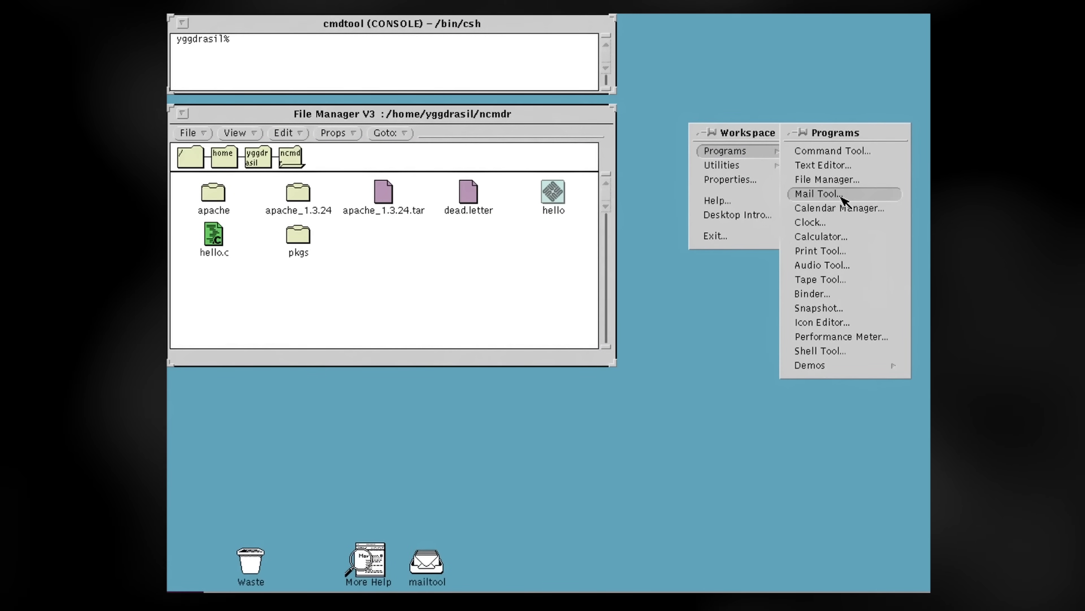
left_click(478, 497)
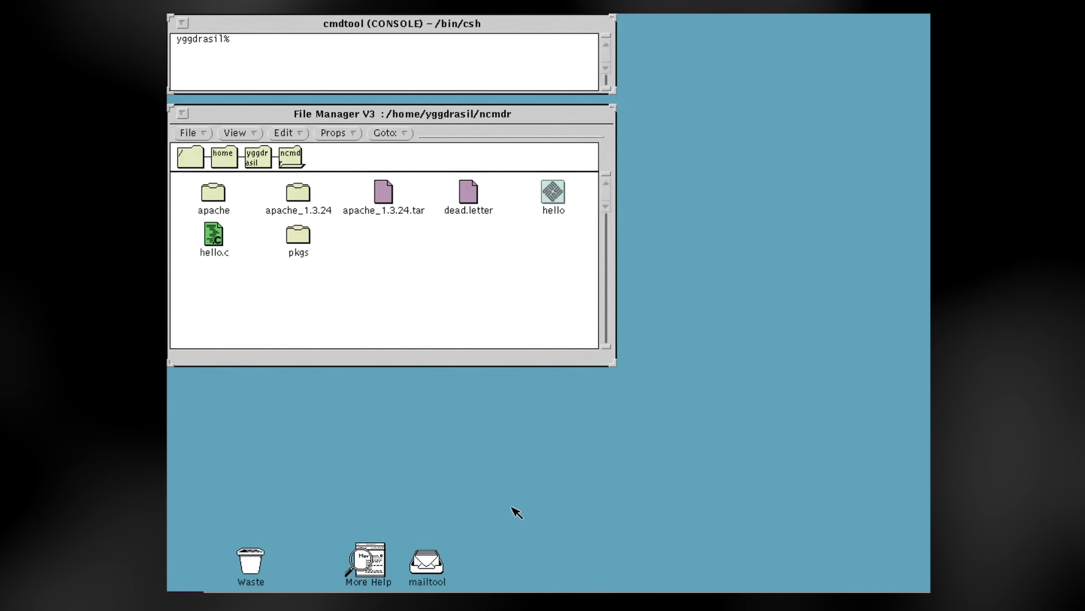
double_click(428, 564)
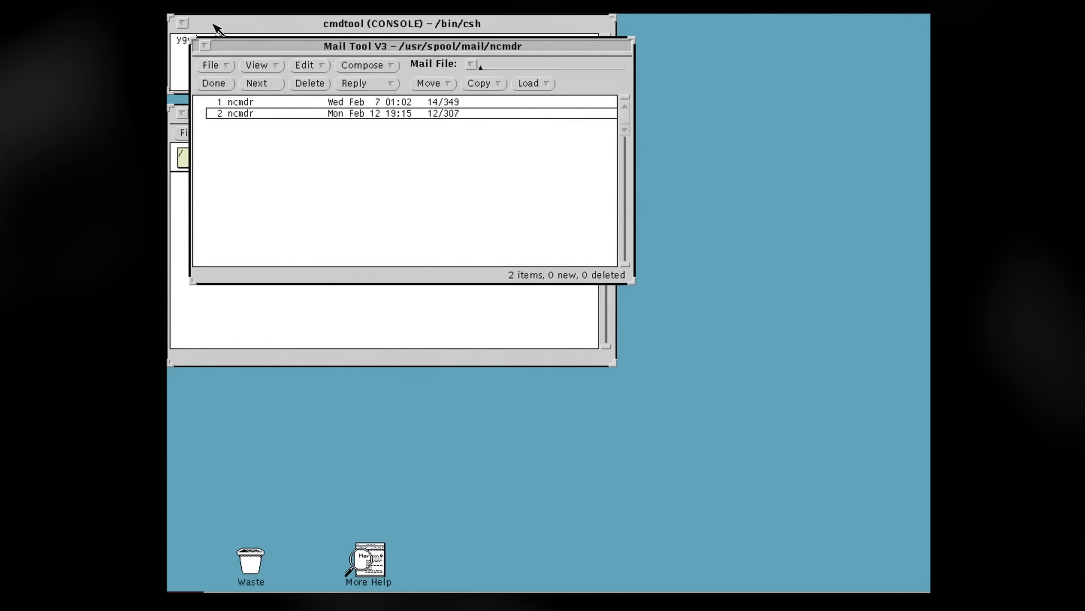
left_click(181, 23)
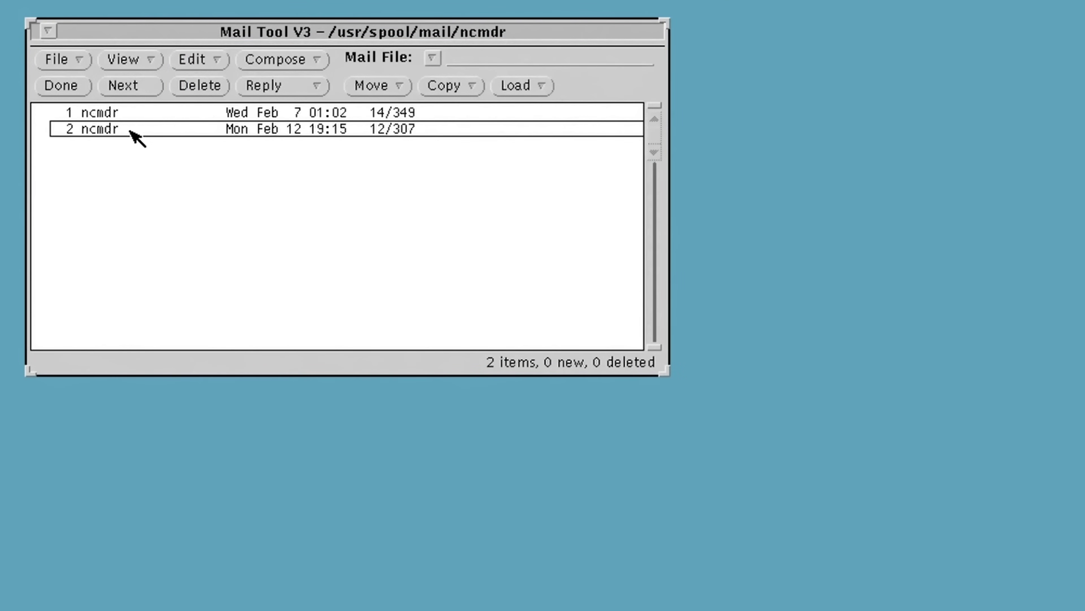
double_click(130, 131)
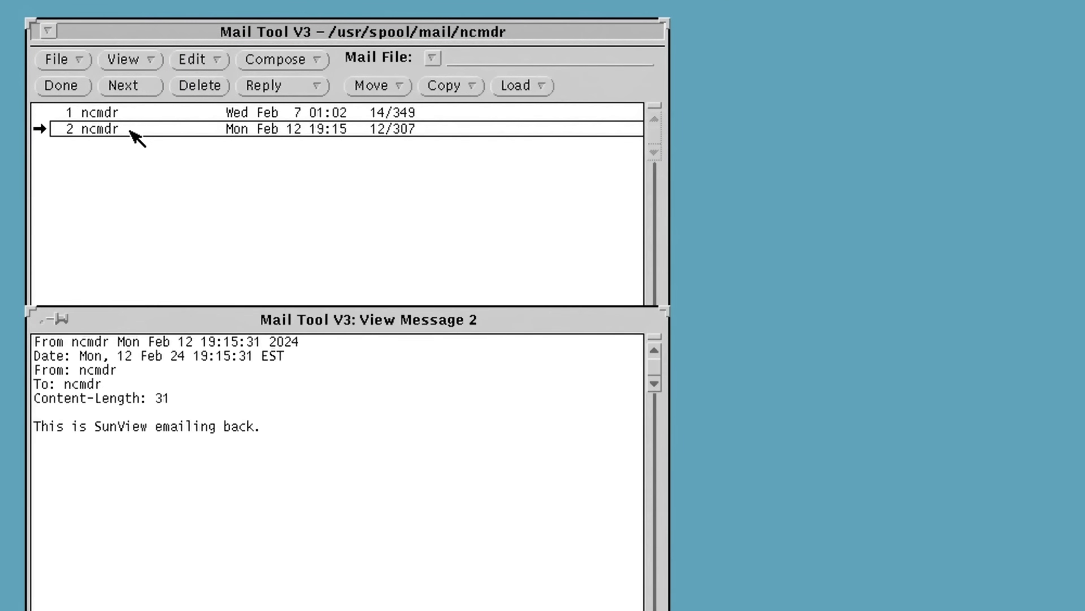
left_click_drag(391, 290, 560, 203)
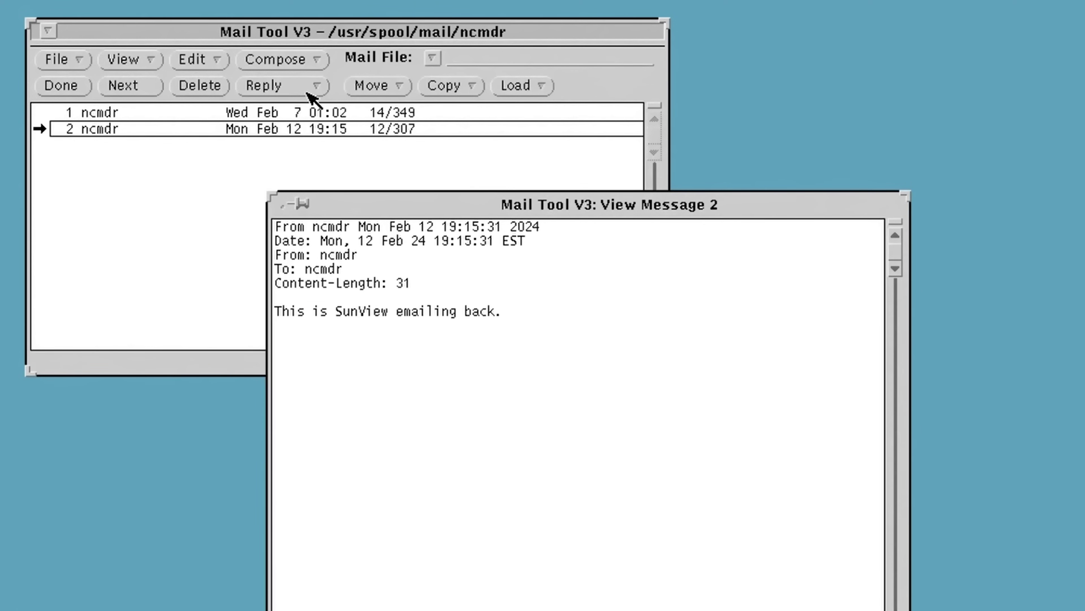
Start a reply to message 2, open Voice..., and quit AudioTool from its Window menu
left_click(308, 92)
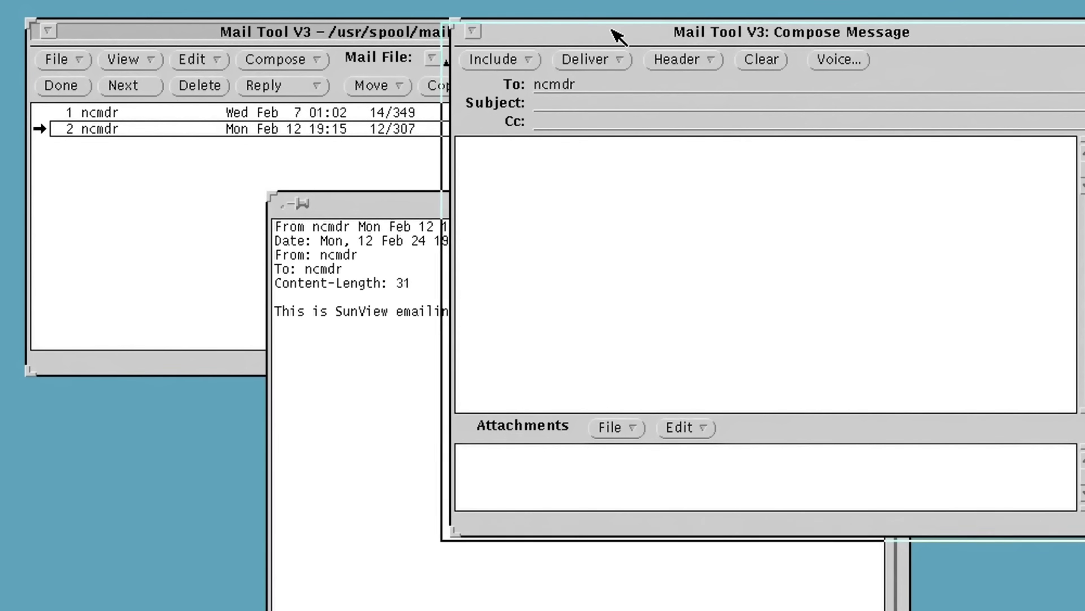
left_click_drag(615, 37, 535, 41)
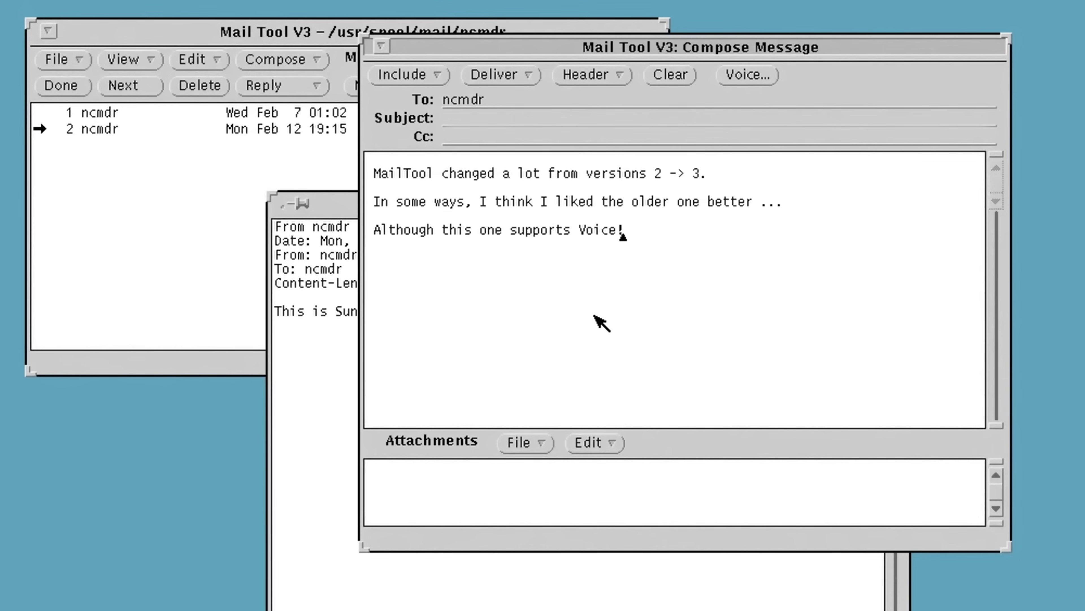
left_click(758, 73)
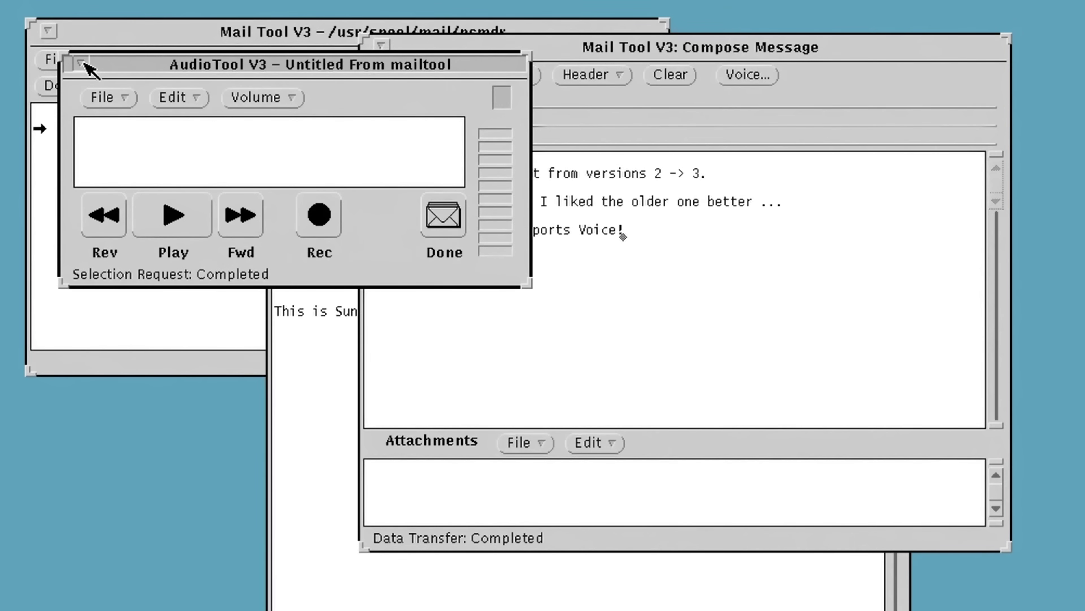
left_click(82, 64)
right_click(159, 60)
left_click(217, 204)
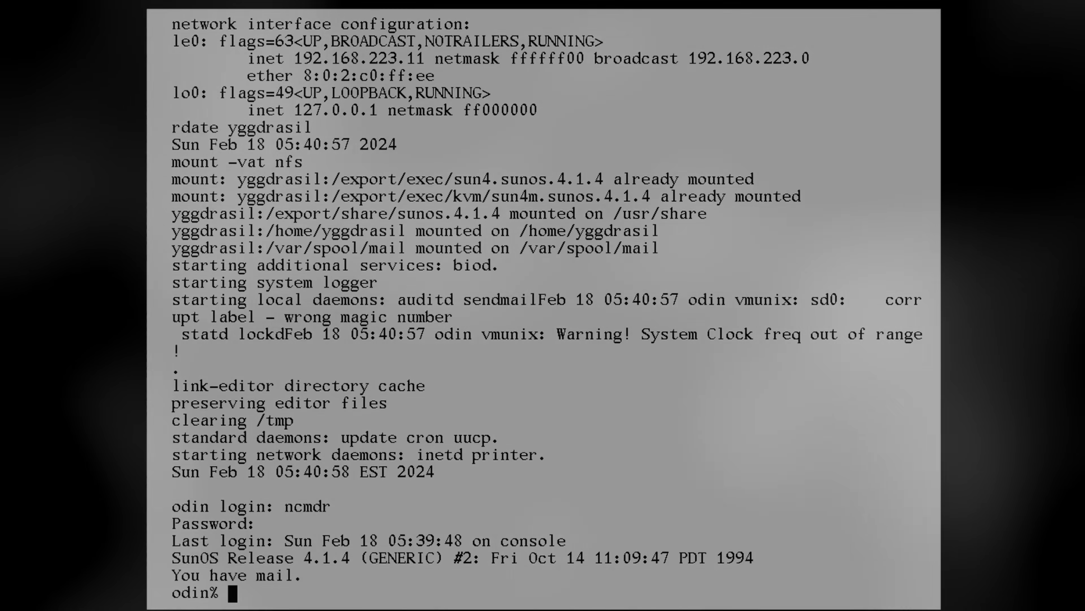
Start OpenWindows with /usr/openwin/bin/openwin and dismiss the Netscape lock-file warning
type("/usr/openwin/bin/")
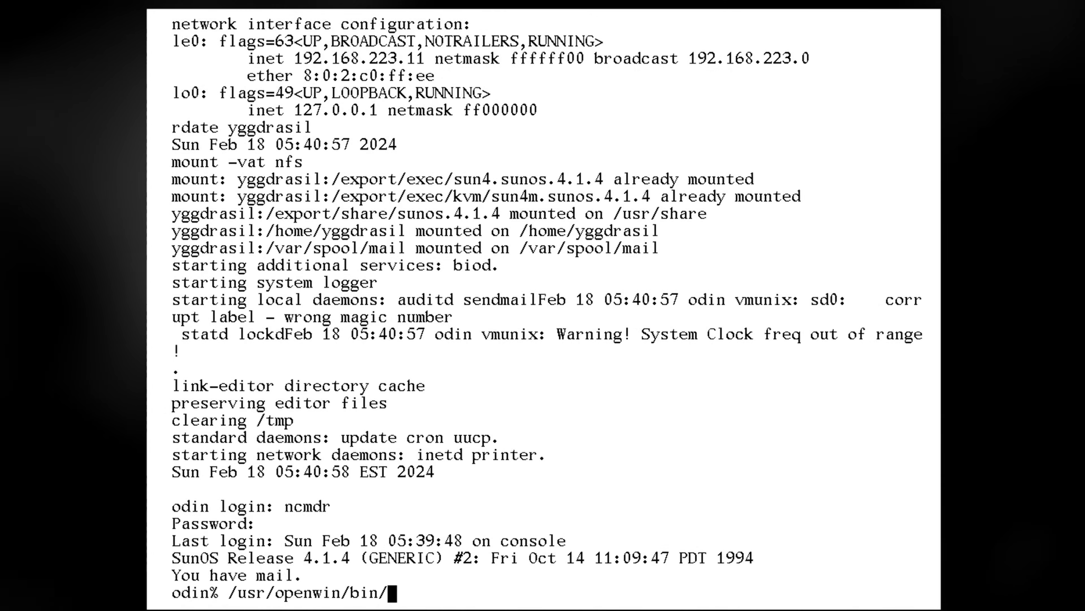
type("openwin")
key("Return")
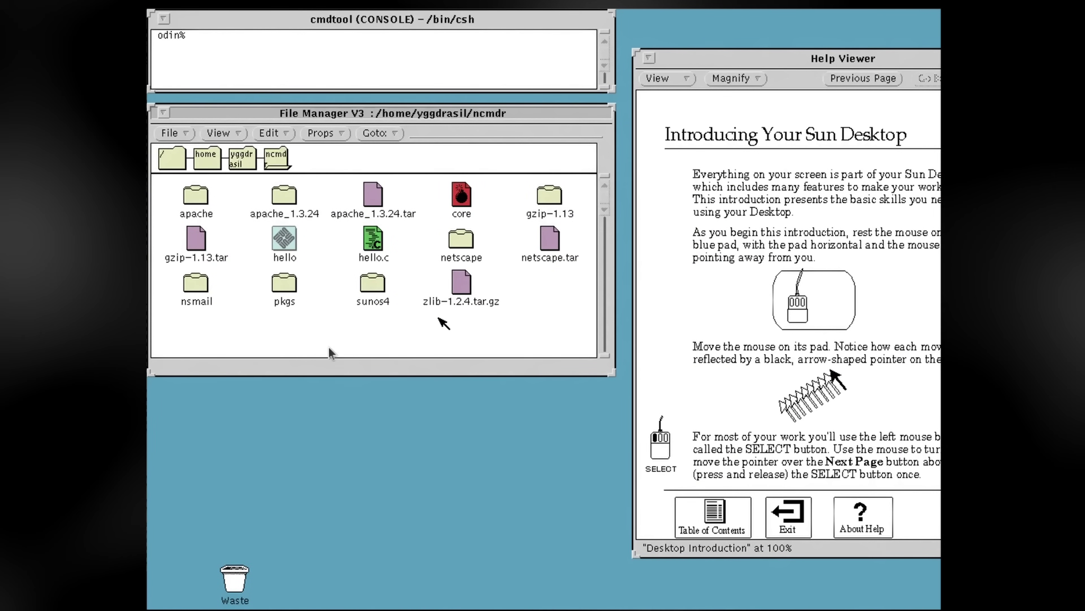
double_click(460, 239)
left_click(605, 296)
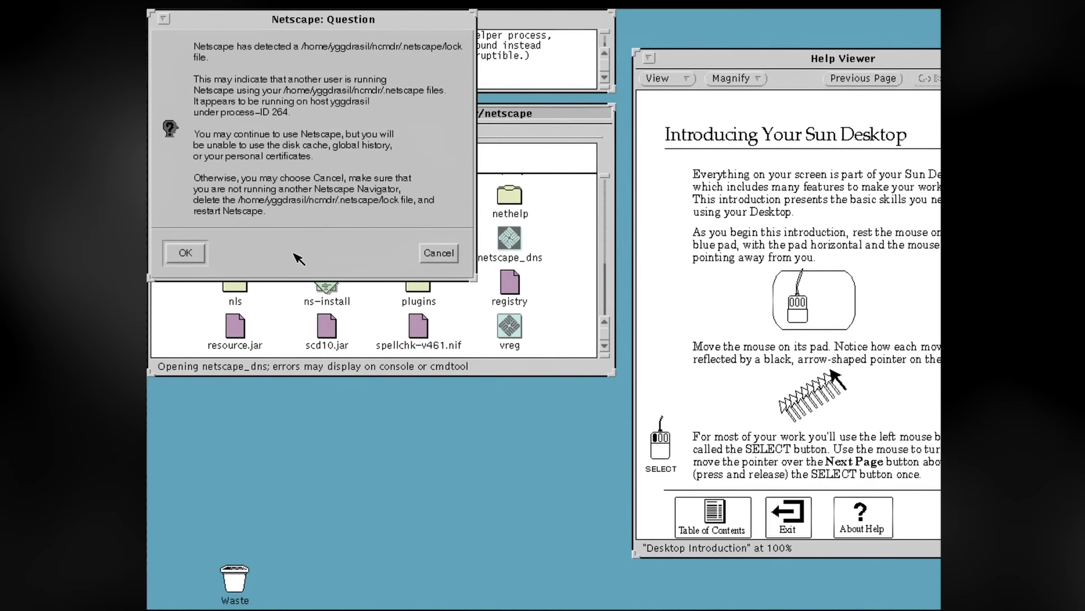
left_click(439, 253)
In a new cmdtool remove the .netscape lock, then launch netscape_dns and accept its licence
right_click(428, 491)
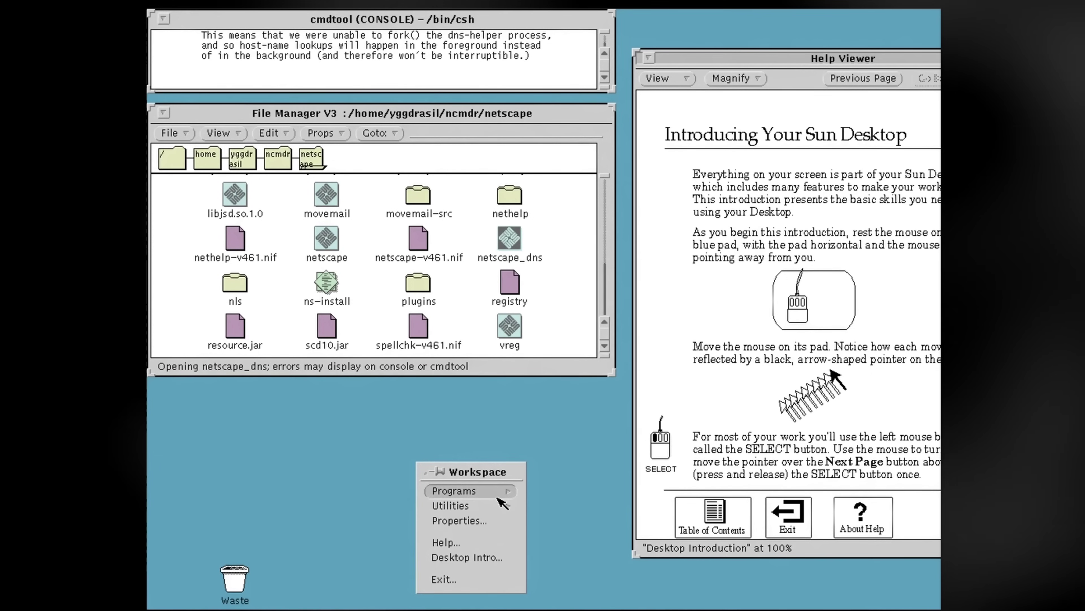
mouse_move(497, 492)
left_click(538, 373)
type("cd .netscape")
key("Return")
type("ls")
key("Return")
type("rm lo")
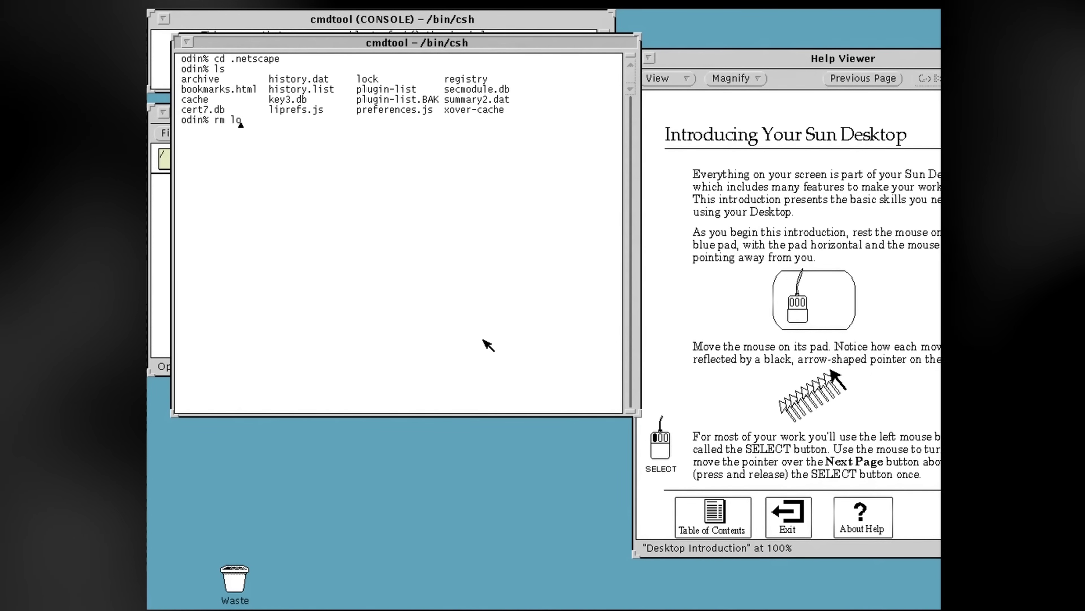
type("cxit")
key("Return")
left_click(514, 247)
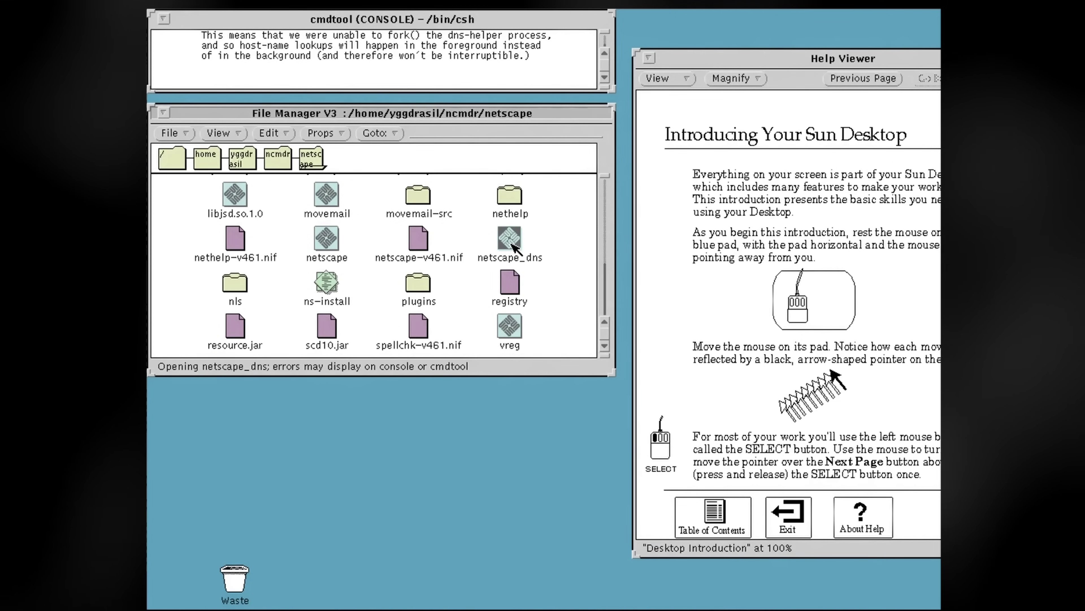
left_click(193, 439)
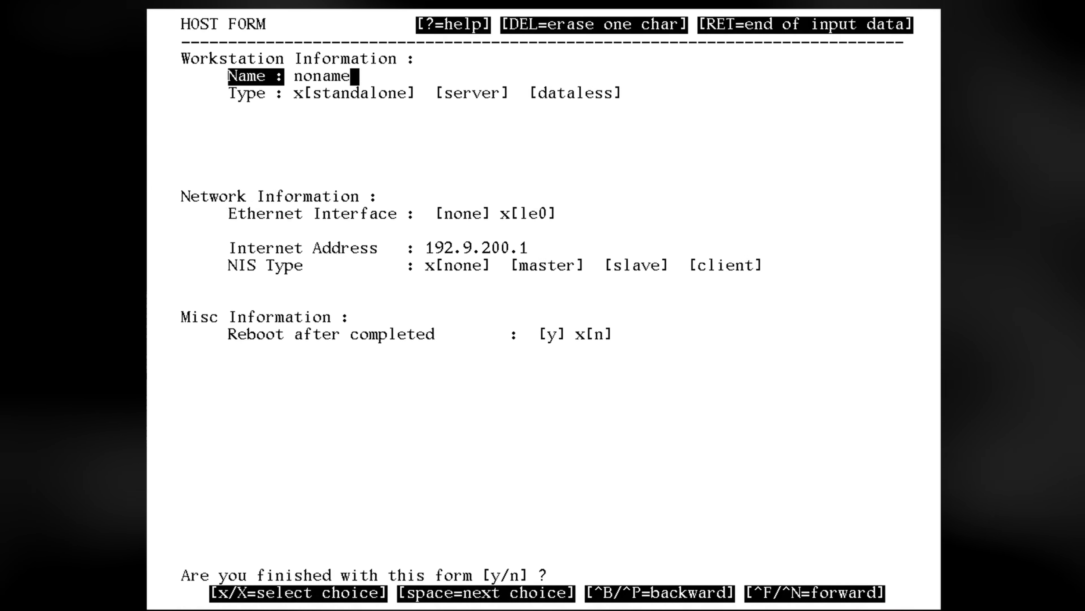
Accept the shown date and name the standalone host odin
key("BackSpace")
key("BackSpace")
key("BackSpace")
key("BackSpace")
key("BackSpace")
key("BackSpace")
type("odin")
key("Return")
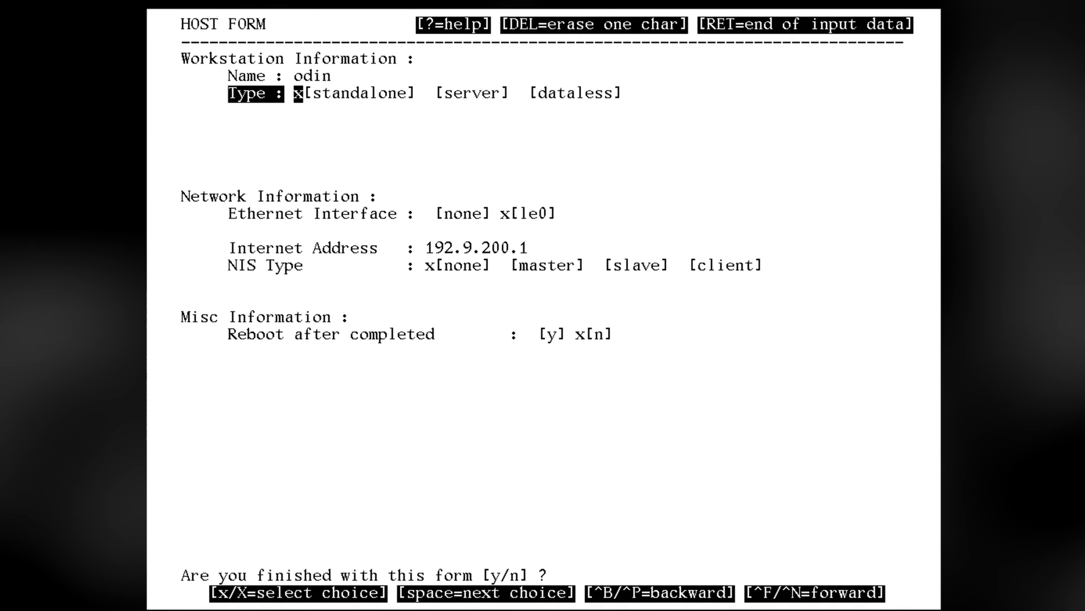
key("Return")
Make odin an NIS client of domain ncnis at 192.168.223.11 and submit the host form
key("Return")
key("space")
key("space")
key("space")
key("x")
key("Return")
type("ncnis")
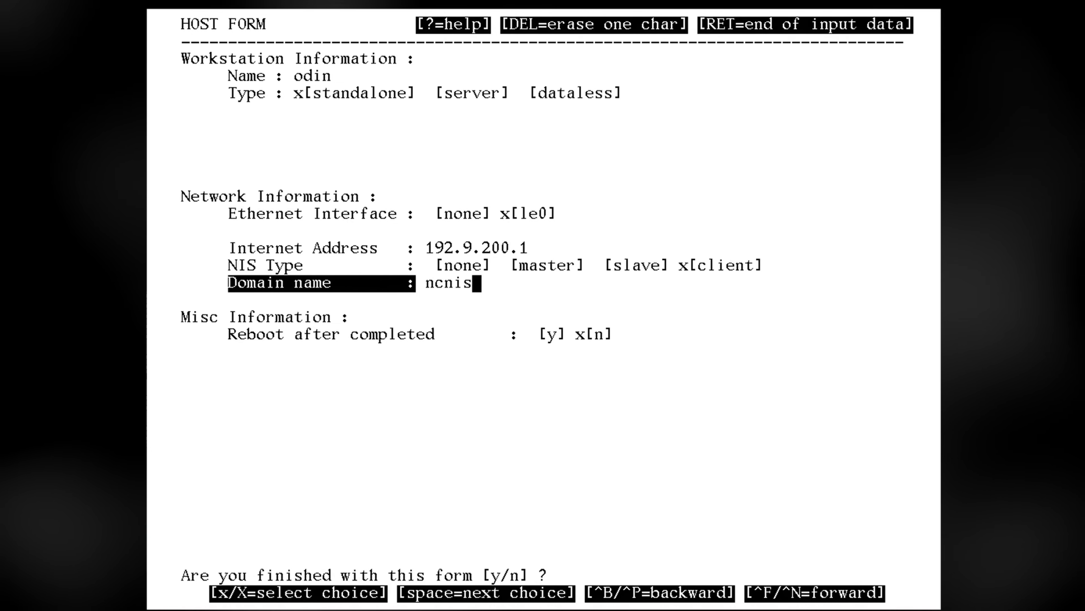
key("Return")
key("ctrl+p")
type("192.16")
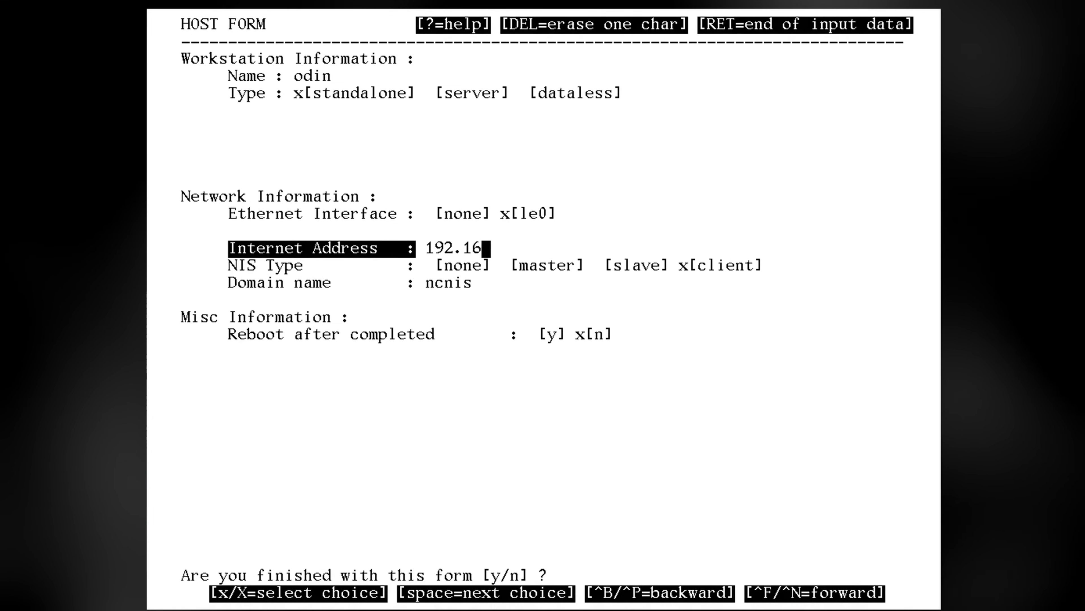
type("8.223.11")
key("Return")
key("Return")
key("Return")
key("Return")
key("y")
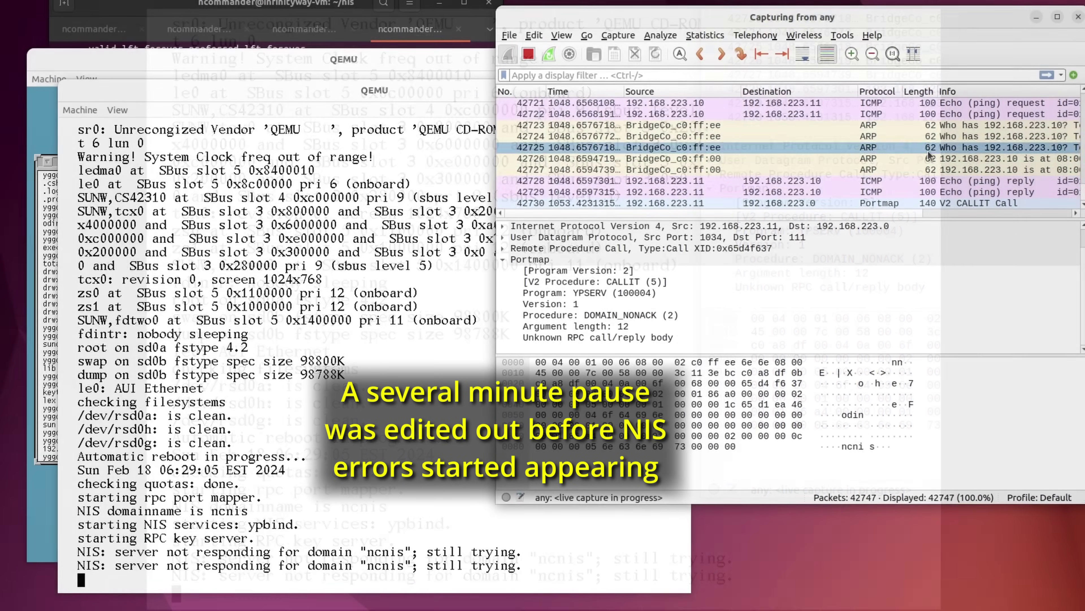
Inspect Wireshark packet 42730's Domain: ncnis field, then return to the QEMU console
left_click(666, 203)
left_click(582, 303)
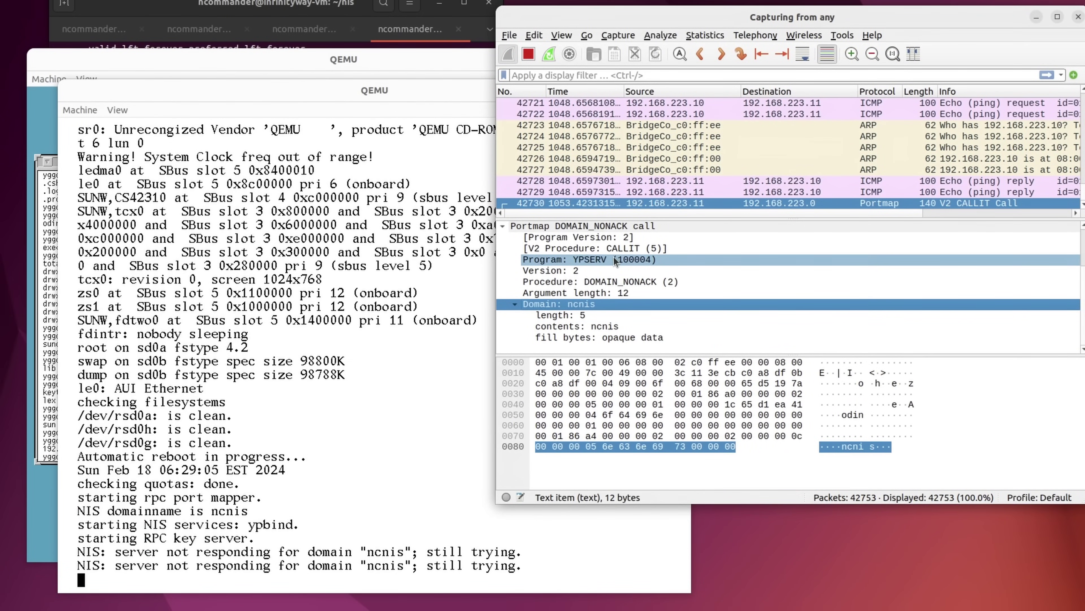
left_click(307, 72)
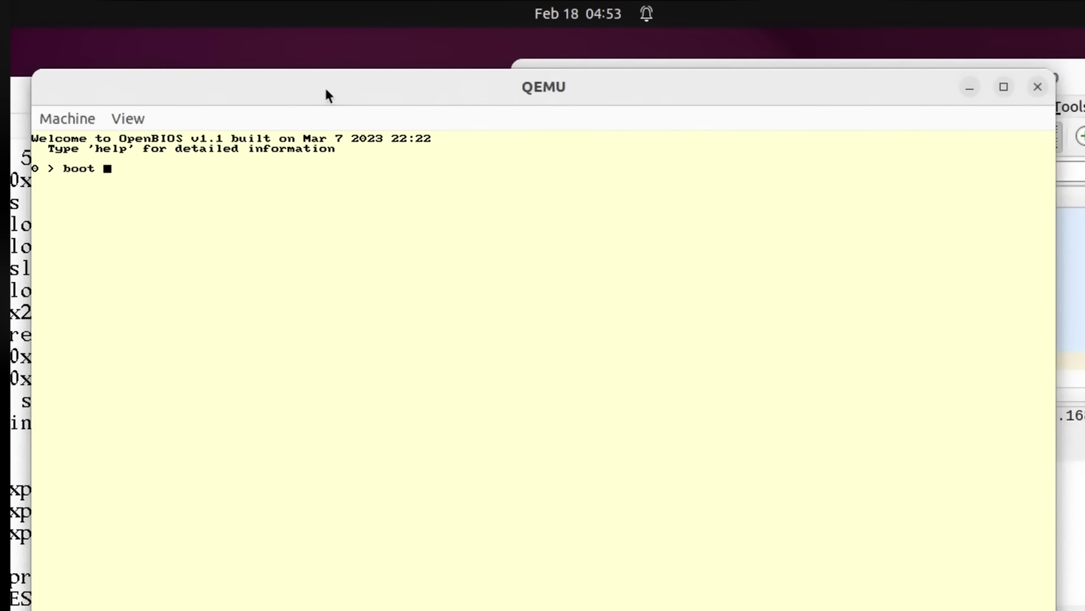
Boot SunOS on odin from disk in single-user mode with boot disk -s
type("-s")
key("Return")
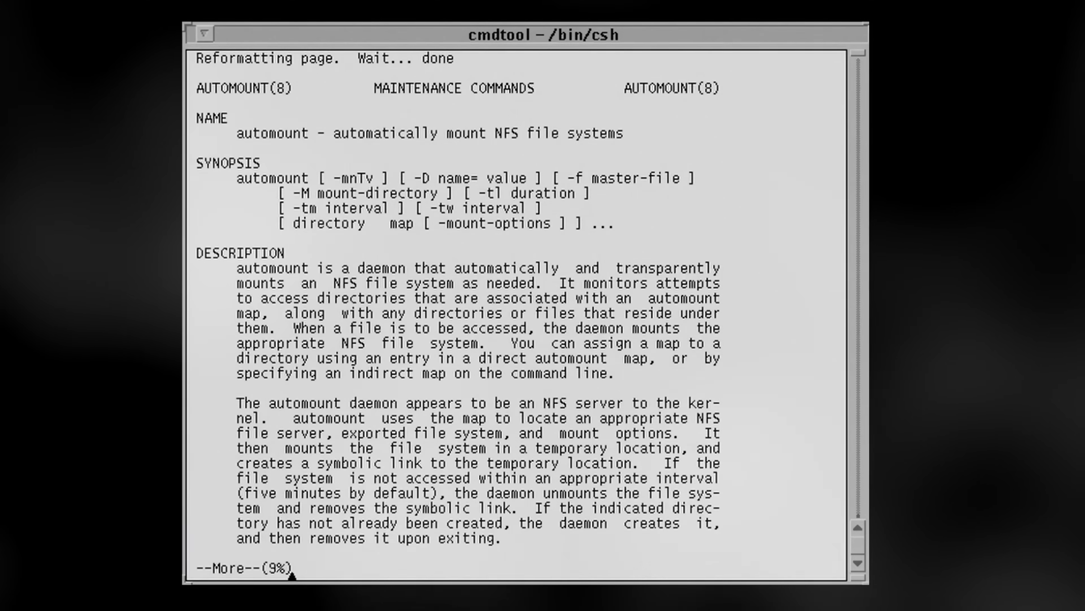
Page through the automount manual, then open the user's folder under /export/home in File Manager
key("space")
key("space")
key("space")
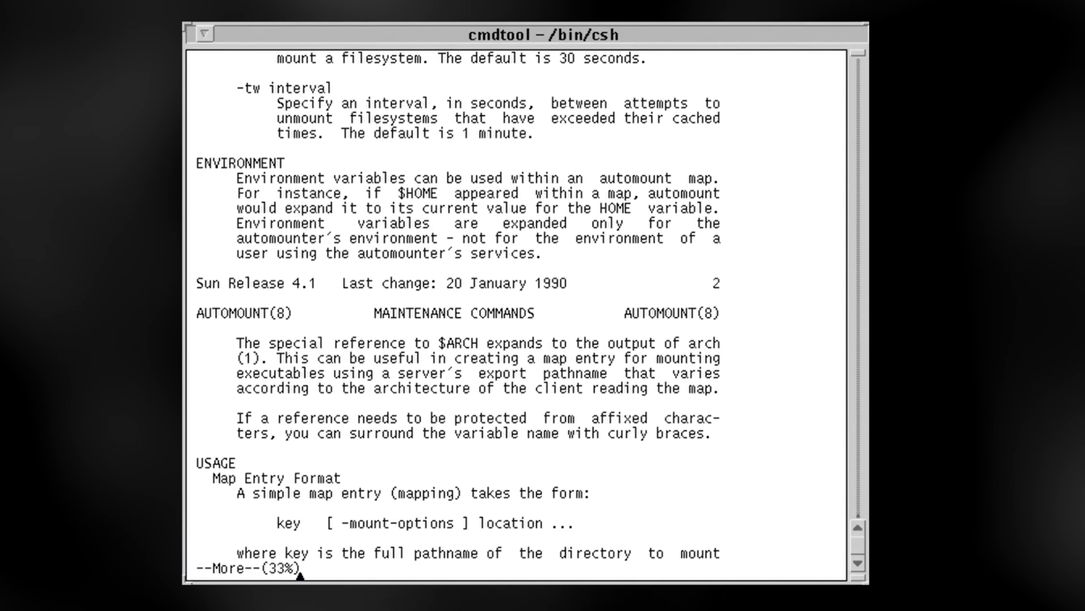
key("space")
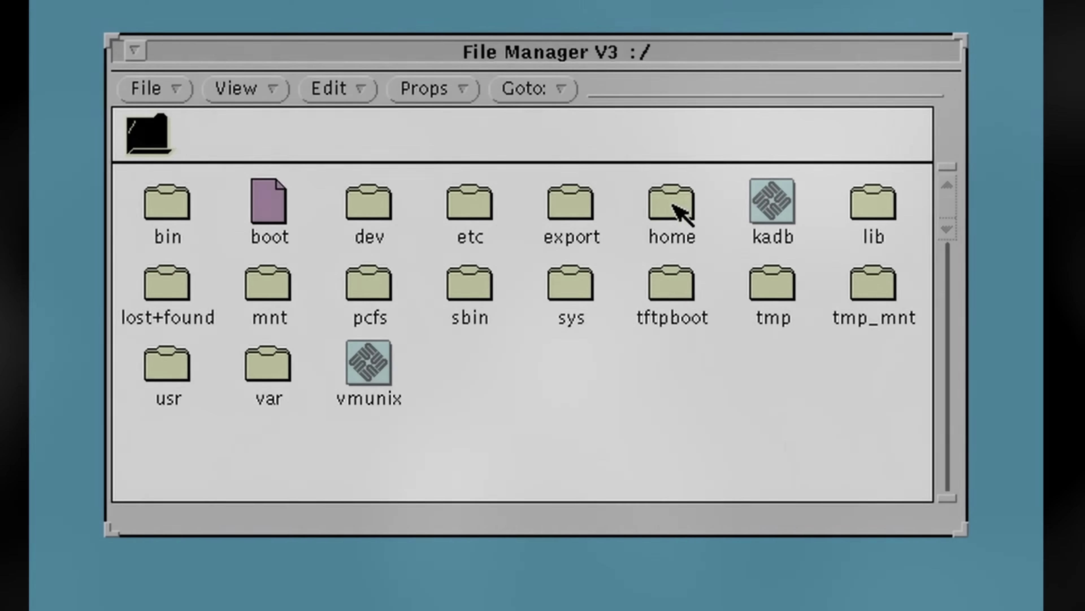
double_click(673, 205)
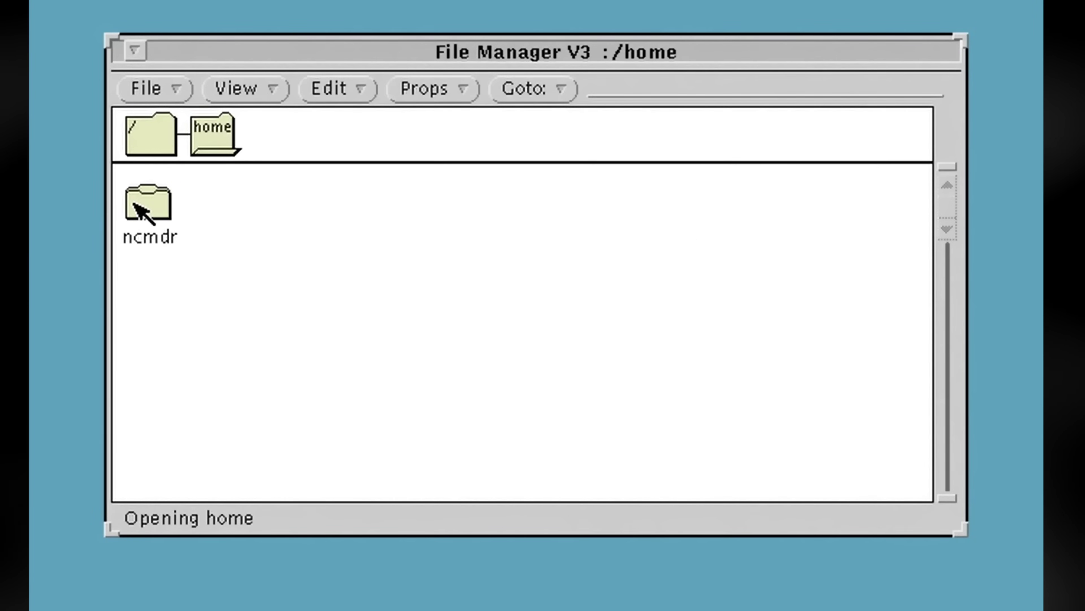
double_click(135, 205)
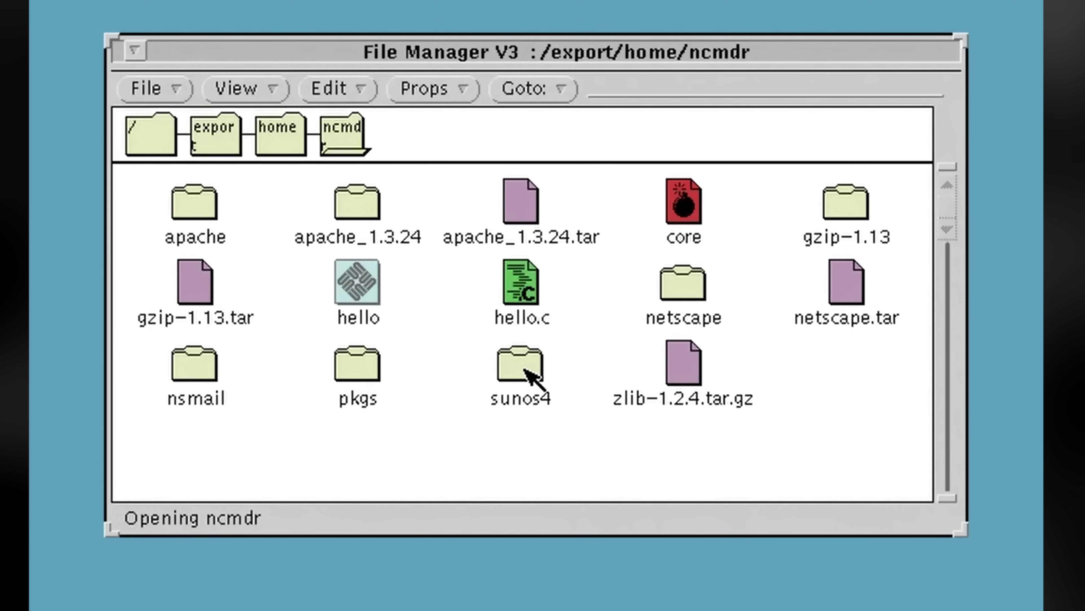
Open the netscape folder in the user's home and scroll to the end of its file list
double_click(705, 288)
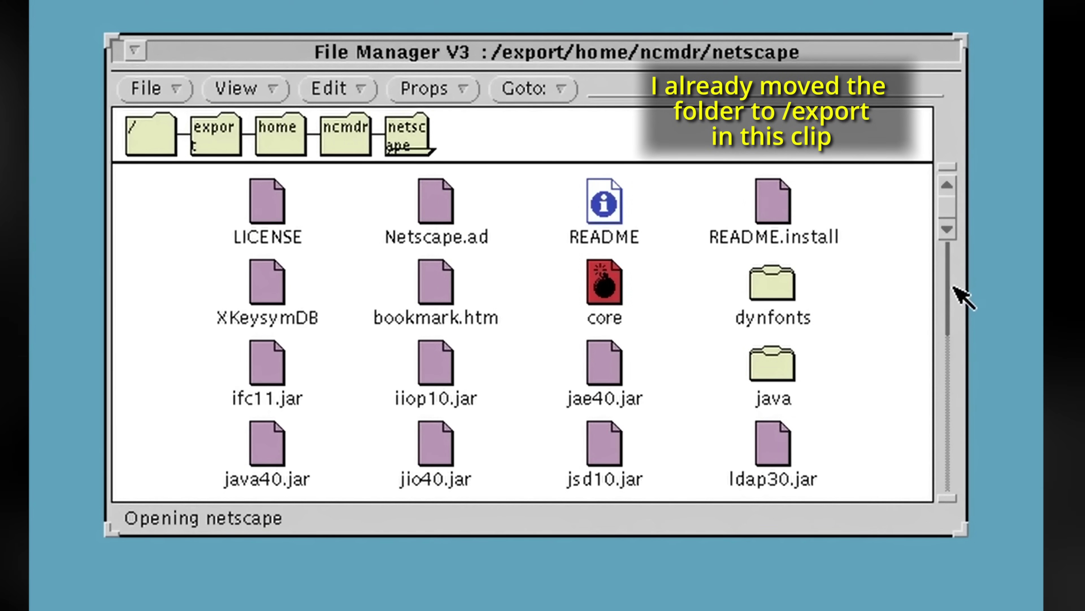
left_click(949, 495)
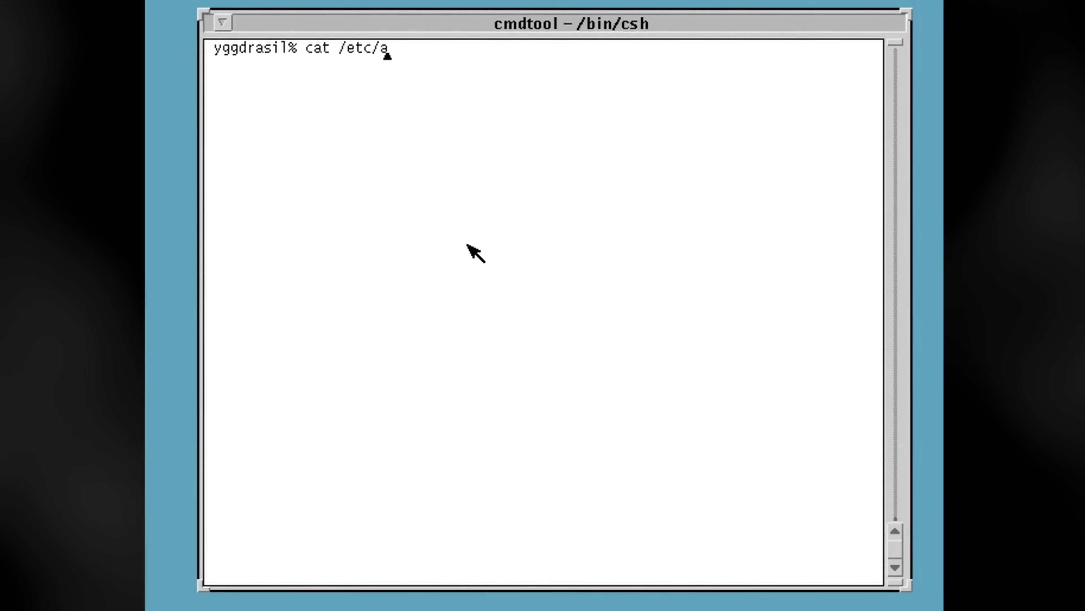
Display the /etc/auto.home map and confirm the logged-in user with whoami
type("uto.")
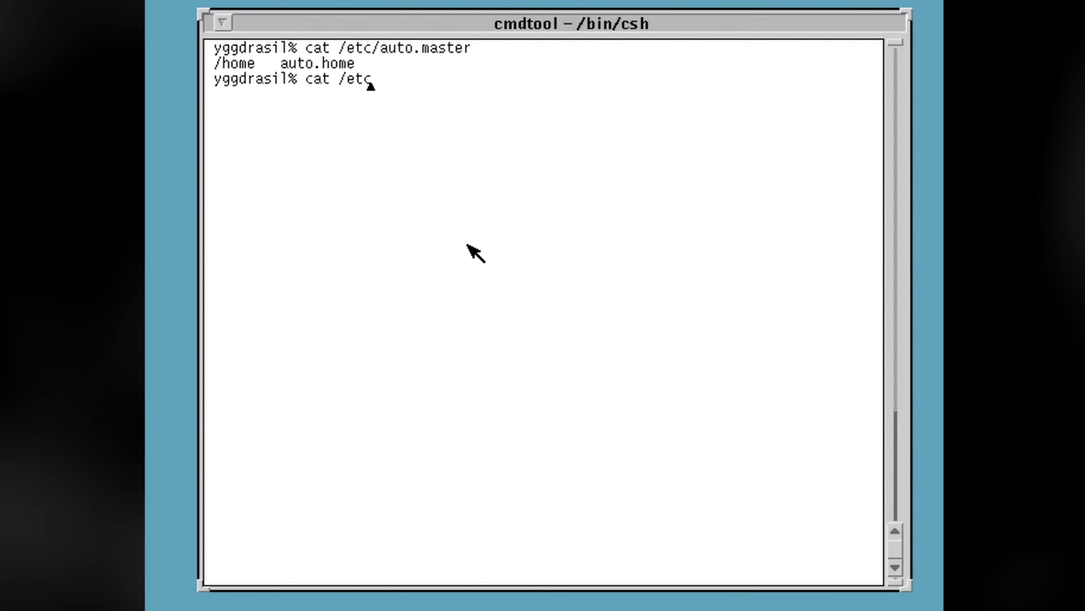
type("home")
key("Return")
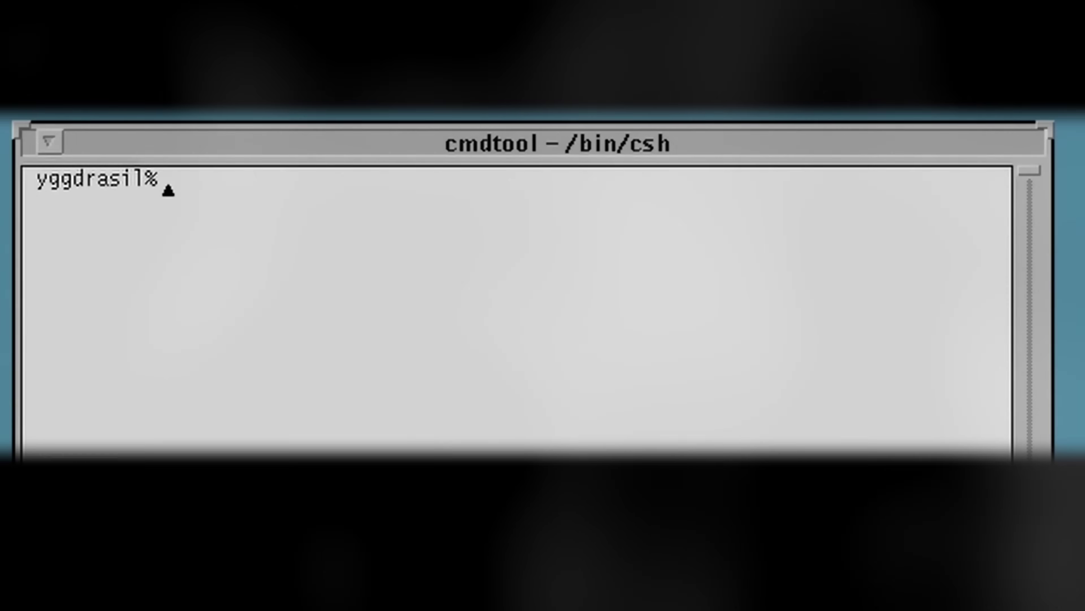
type("whoami")
key("Return")
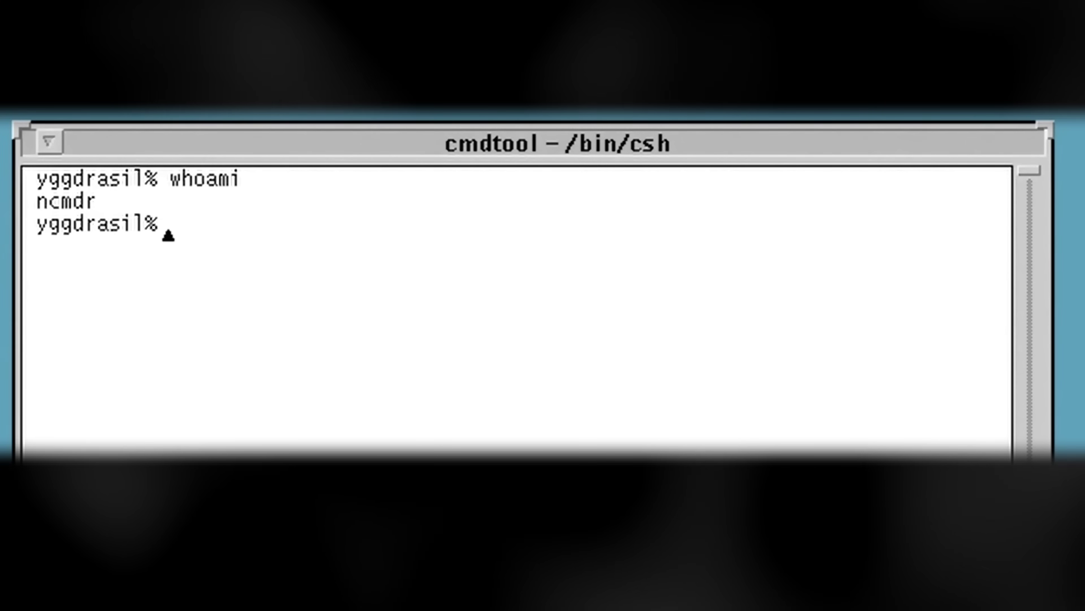
Check the automount process, where the home link points, and the user's /etc/passwd entry
type("ps ax | grep autom")
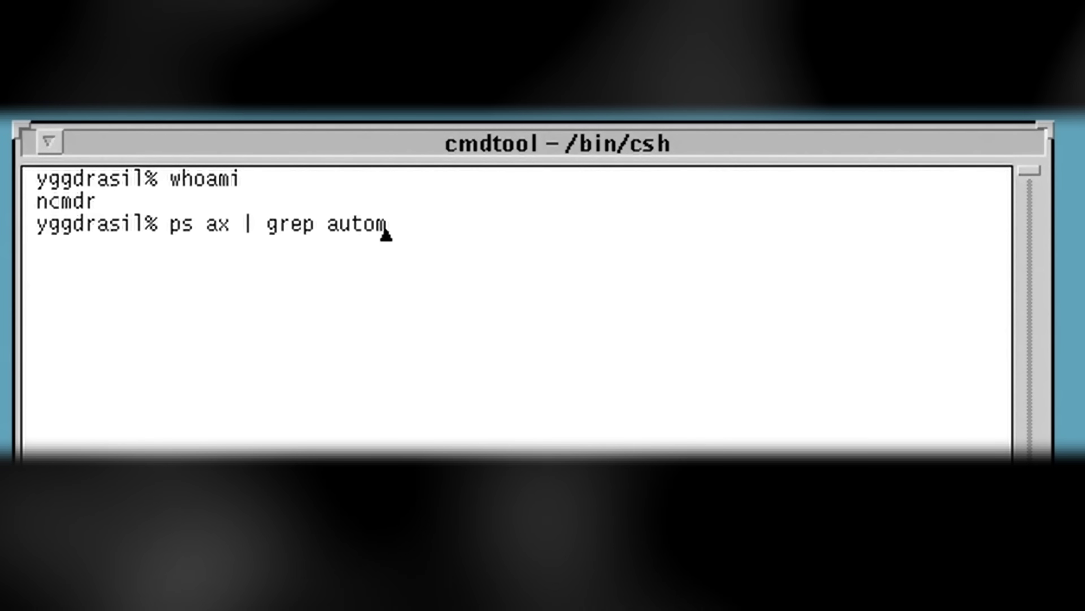
type("ls -la /home/ncmdr")
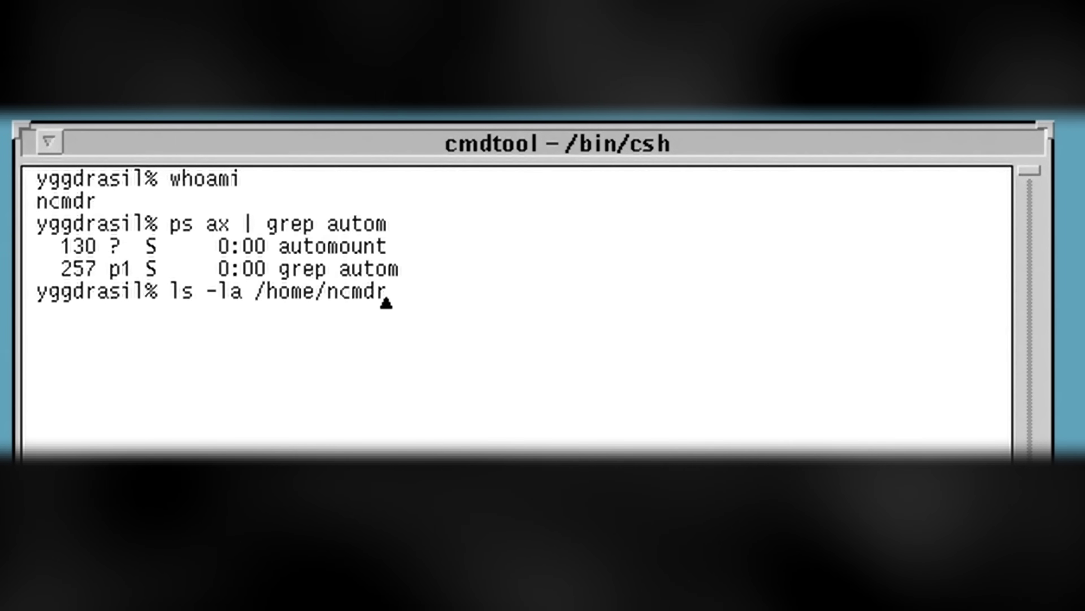
key("Return")
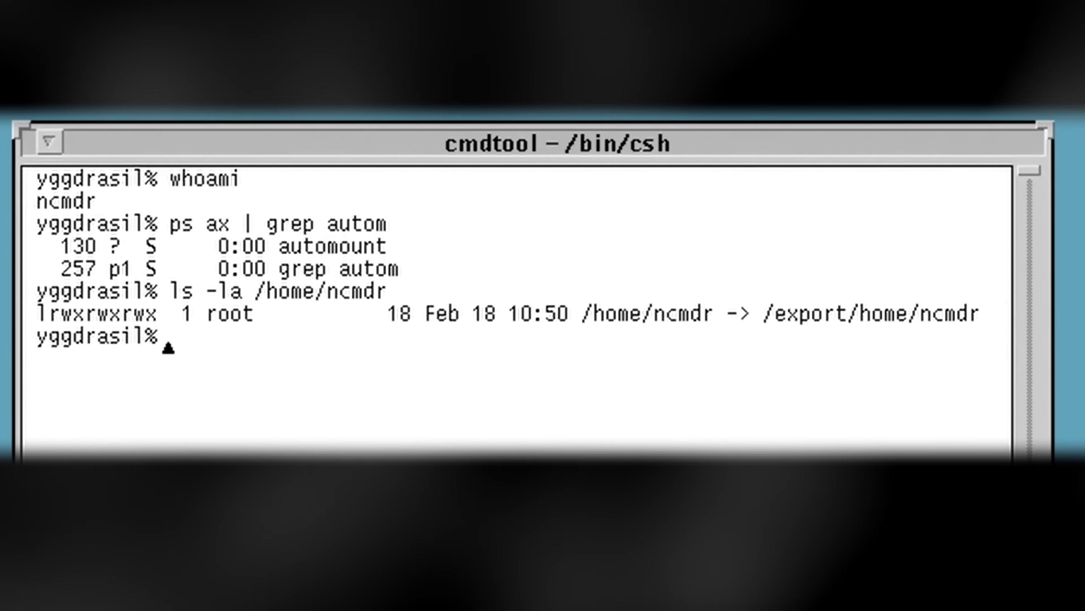
type("cat /etc/passwd")
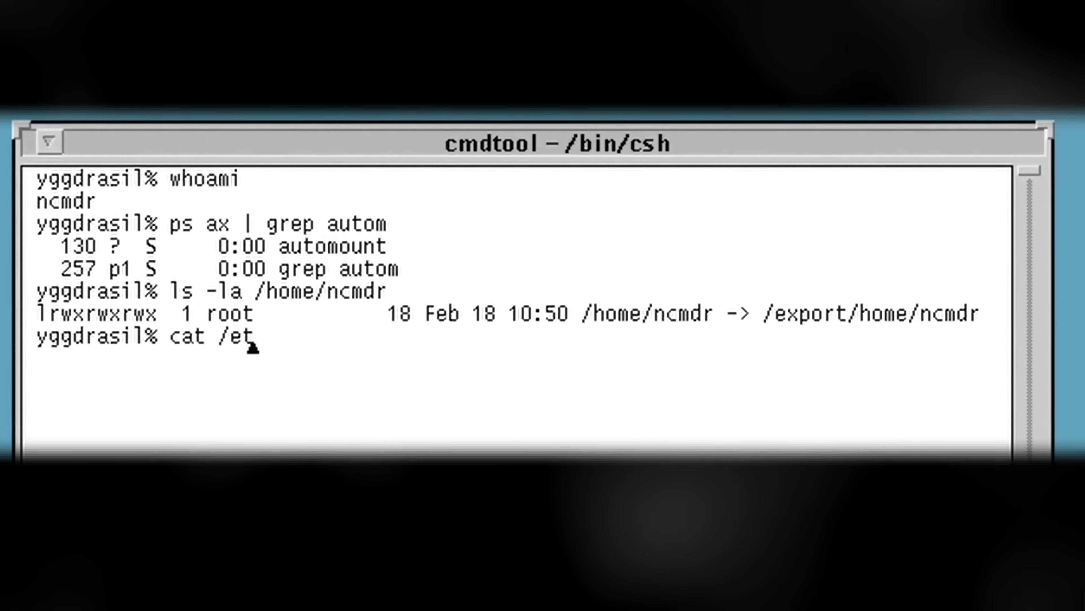
type(" | grep ncmdr")
key("Return")
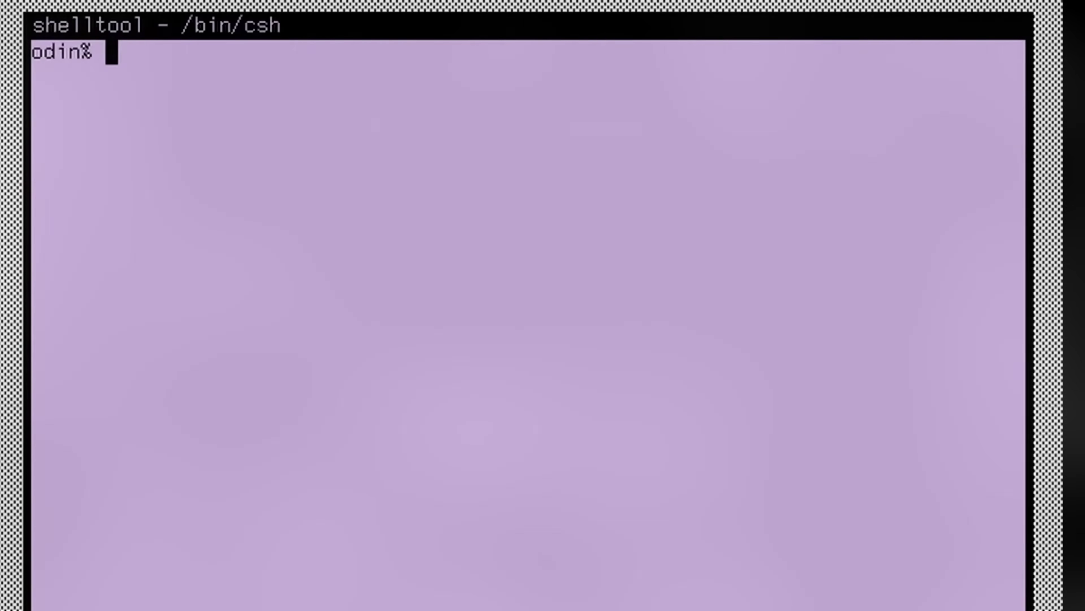
type("whoami")
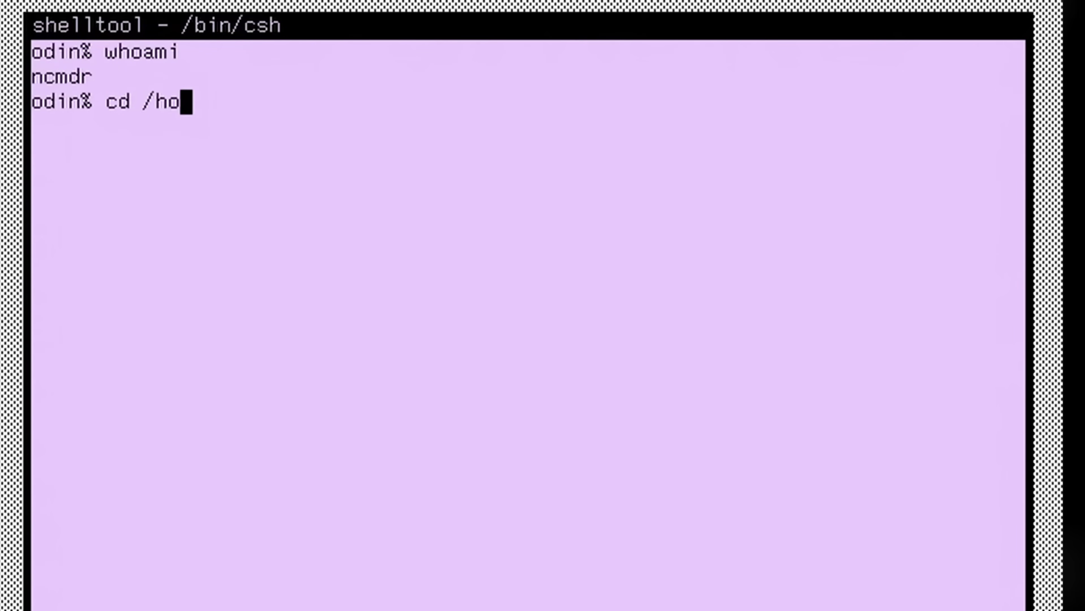
type("ls")
List the automounted home, then dismiss Netscape's unable-to-locate-server and unknown-hosts errors and select the Location field
key("Return")
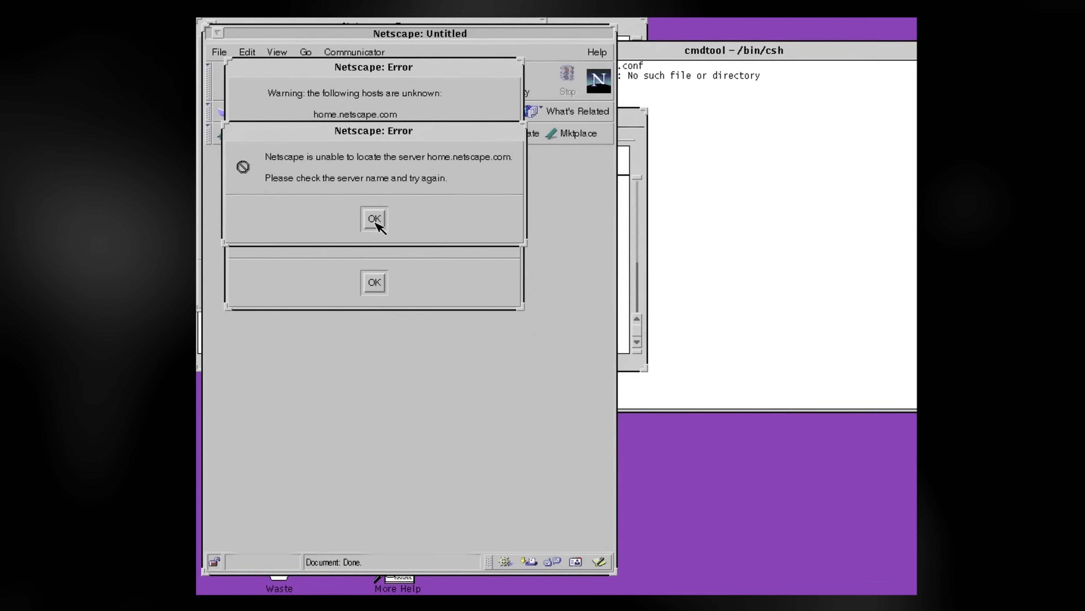
left_click(374, 219)
left_click(379, 280)
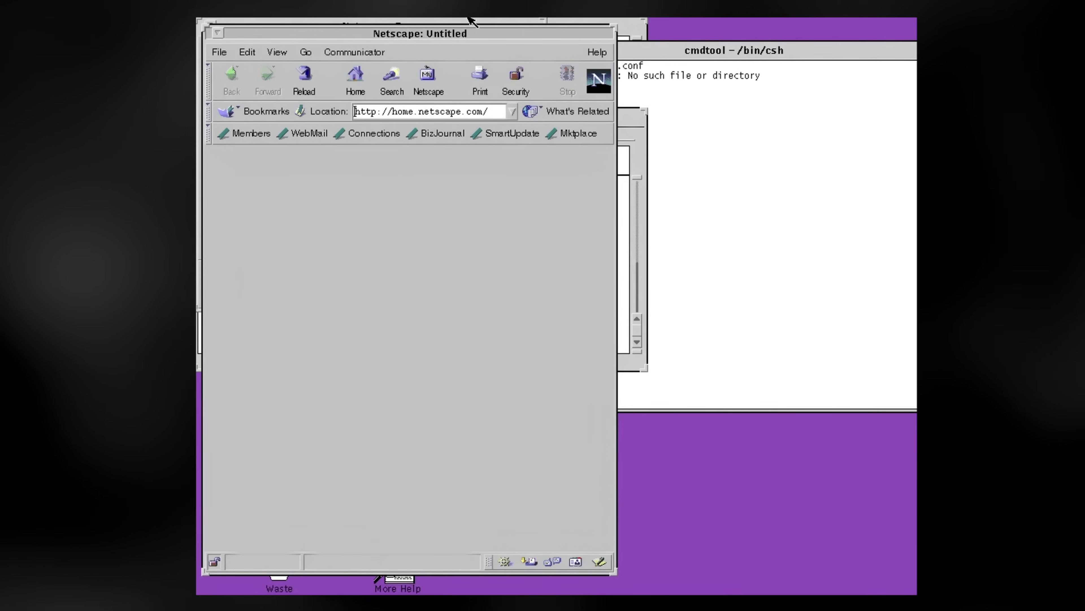
left_click(472, 112)
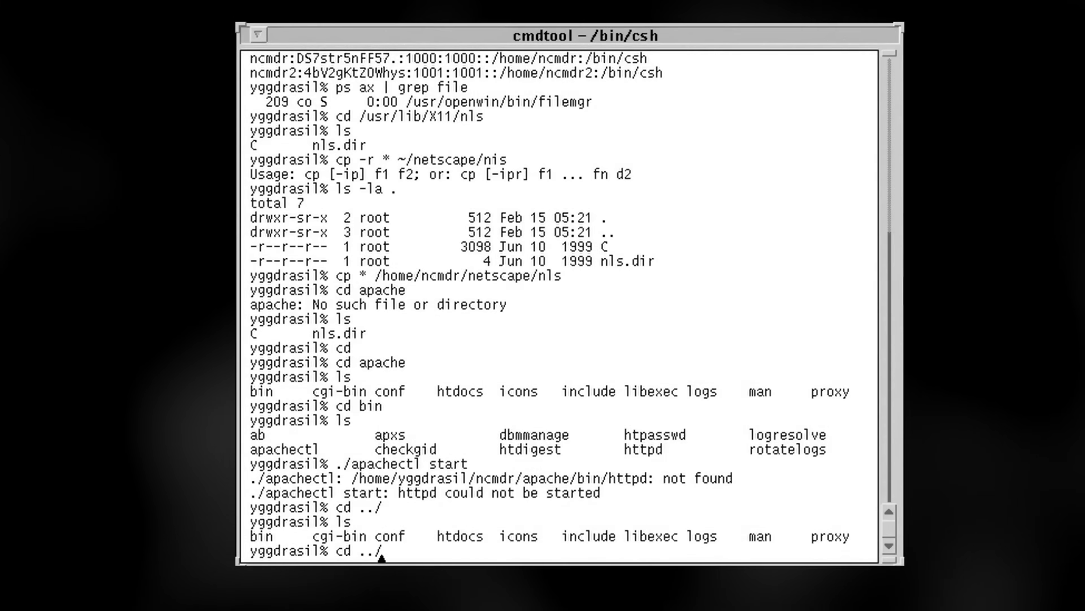
Enter apache_1.3.24 and run configure with an apache prefix in the user's home, make, and make install
key("Return")
type("ls")
key("Return")
type("cd")
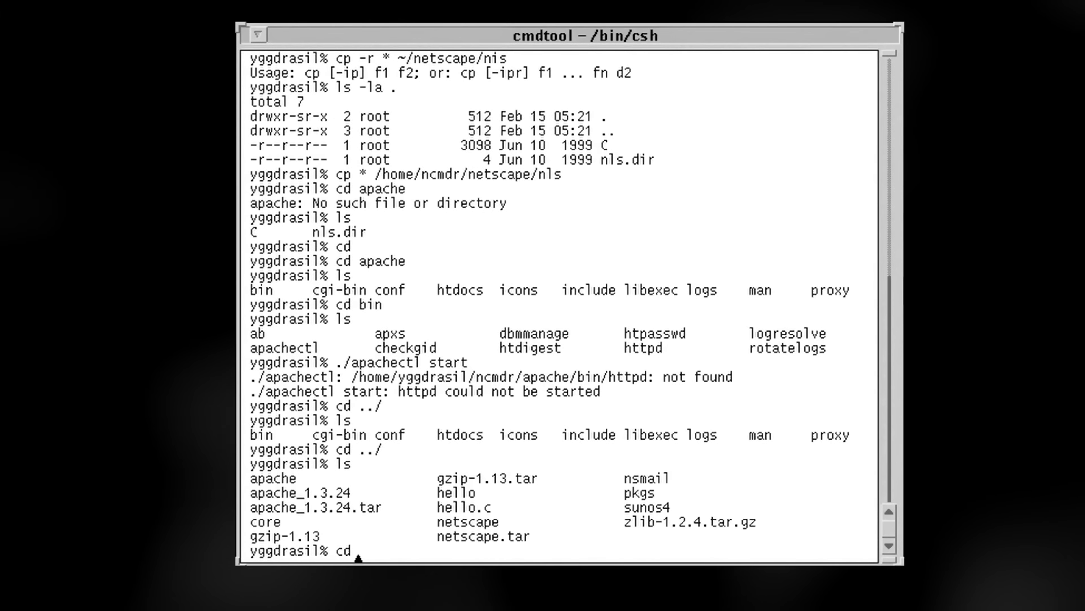
type(" apache_1.3.24")
key("Return")
type("./configure --prefix=/home/nc")
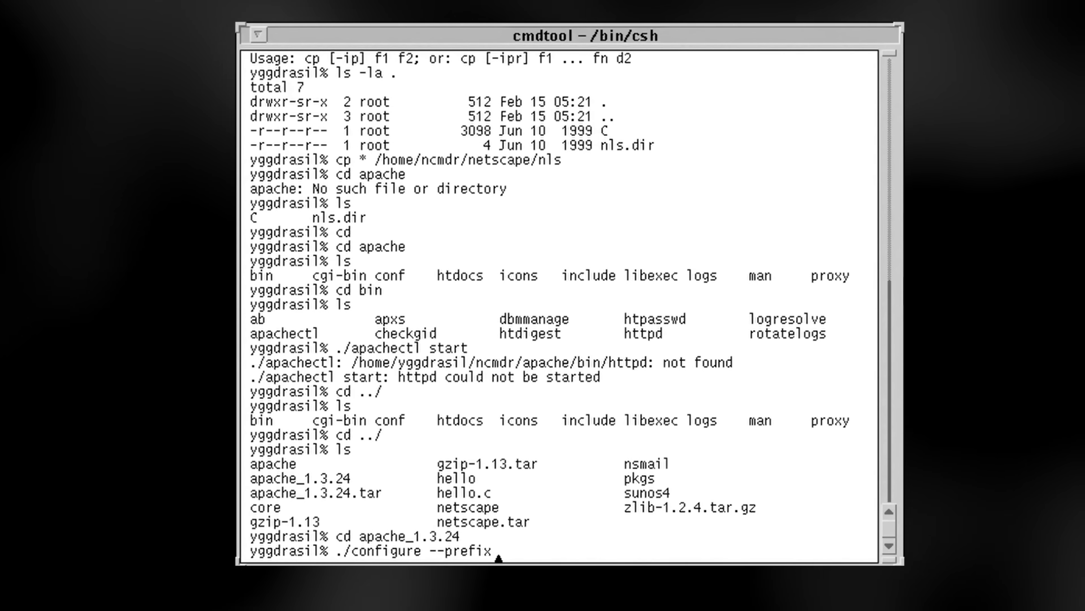
type("mdr/apache && make && make install")
key("Return")
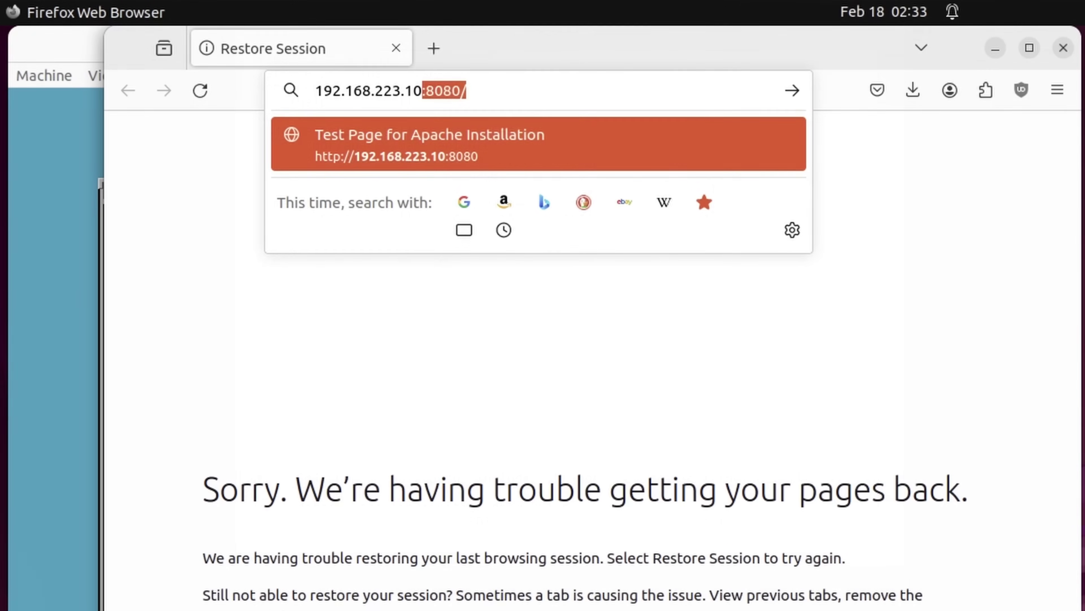
Load 192.168.223.10:8080 in Firefox to show the Apache test page
key("Return")
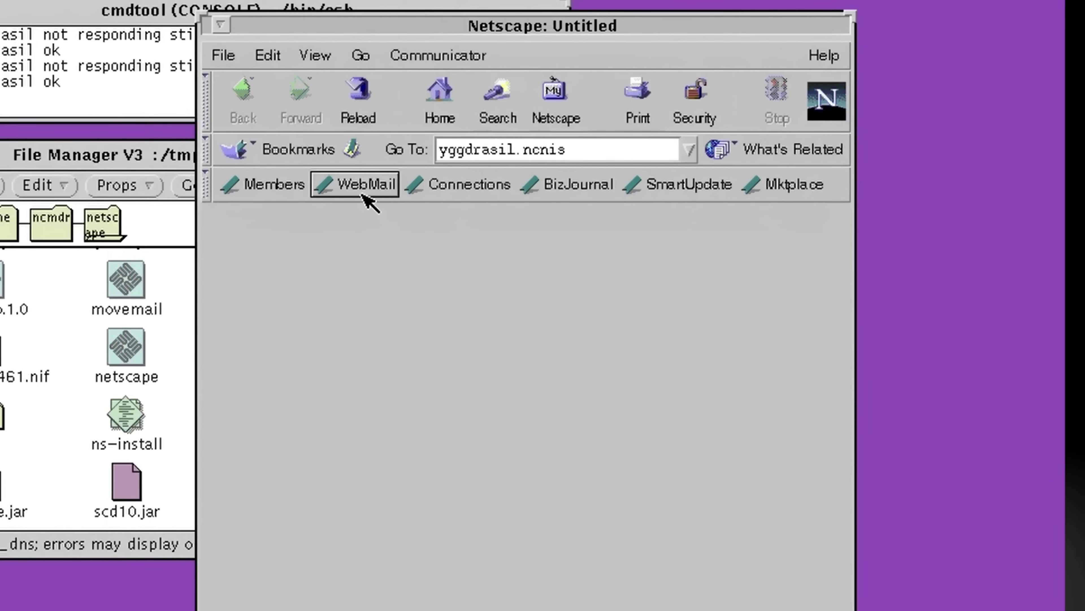
Go to yggdrasil.ncnis in Netscape, then drag a window aside
key("Return")
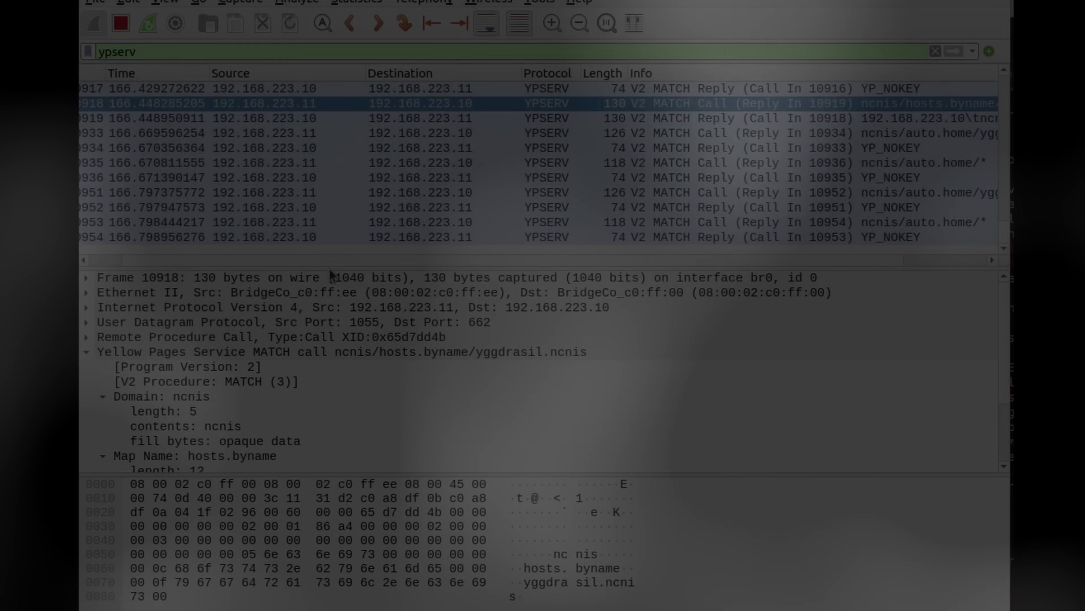
left_click_drag(331, 260, 136, 254)
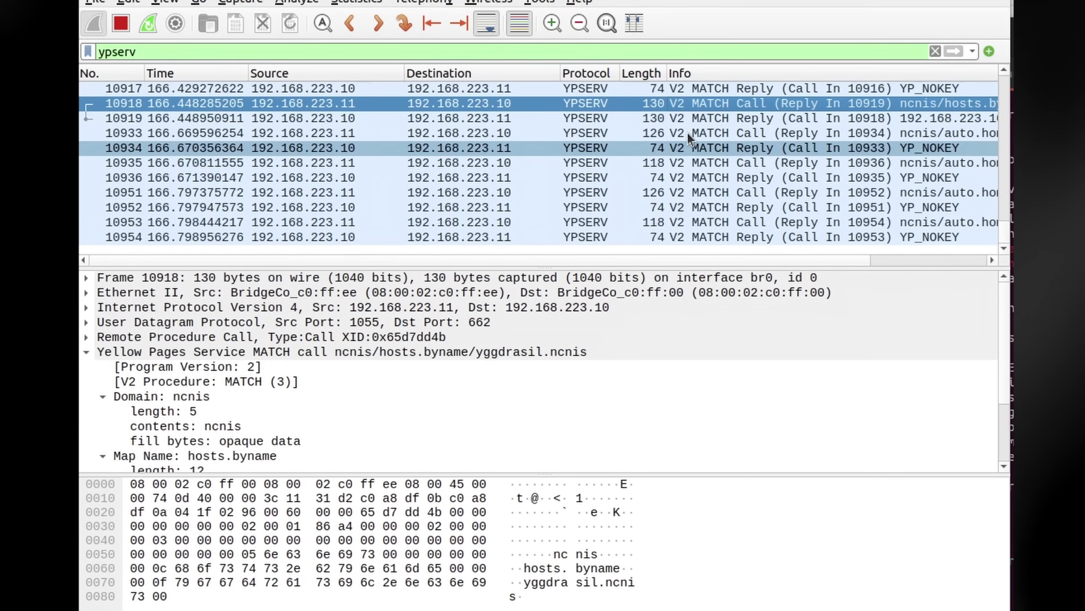
Select YPSERV reply frame 10919 to inspect its hosts.byname answer, then type ltrouter
left_click(688, 118)
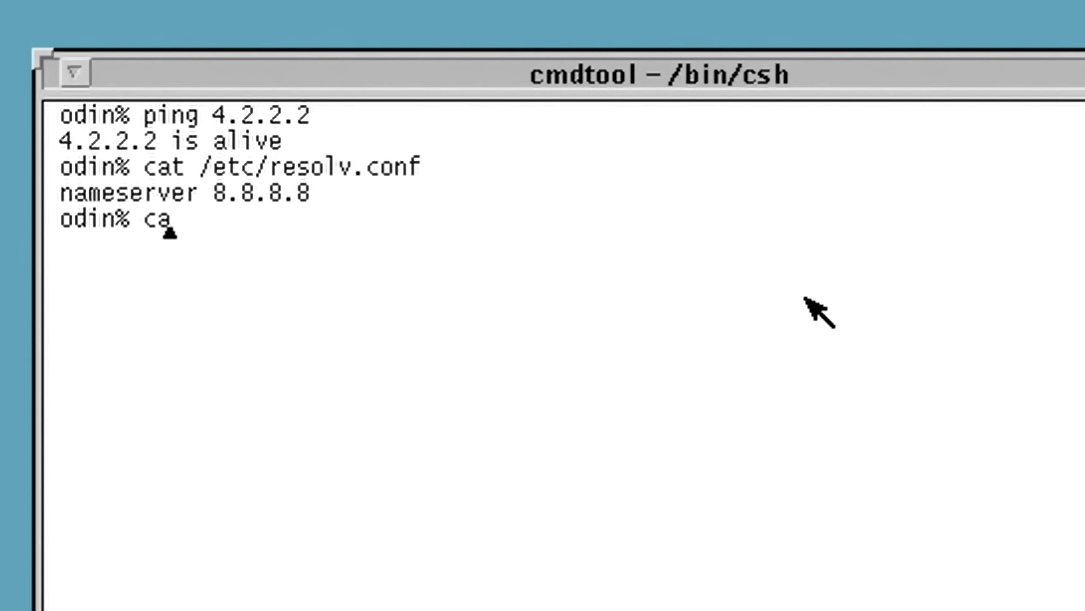
type("ltrouter")
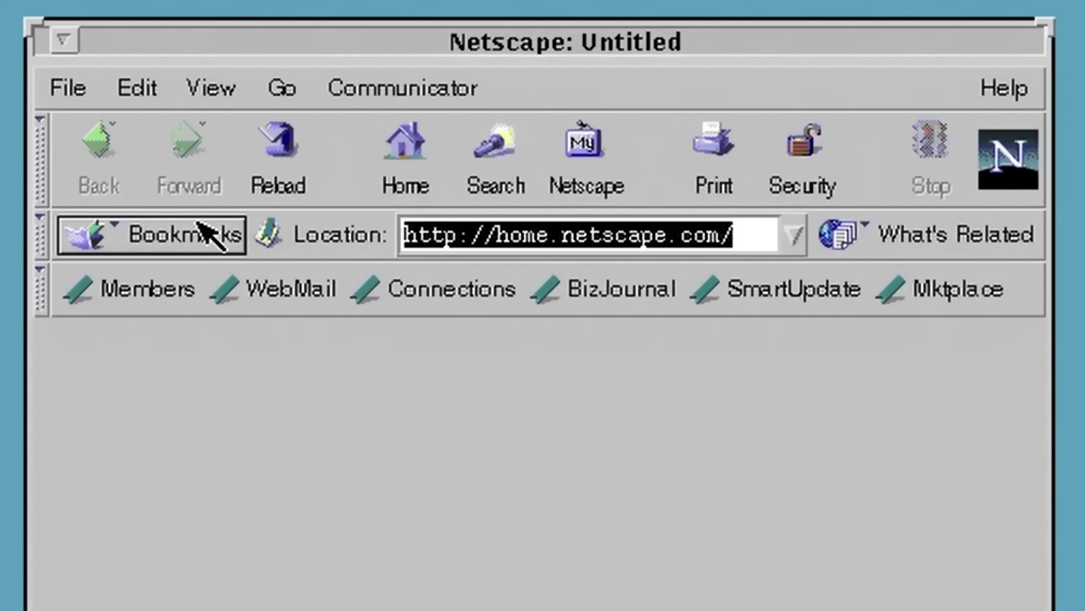
Enter nethack.org in Netscape's Location field and load it
type("nethack.org")
key("Return")
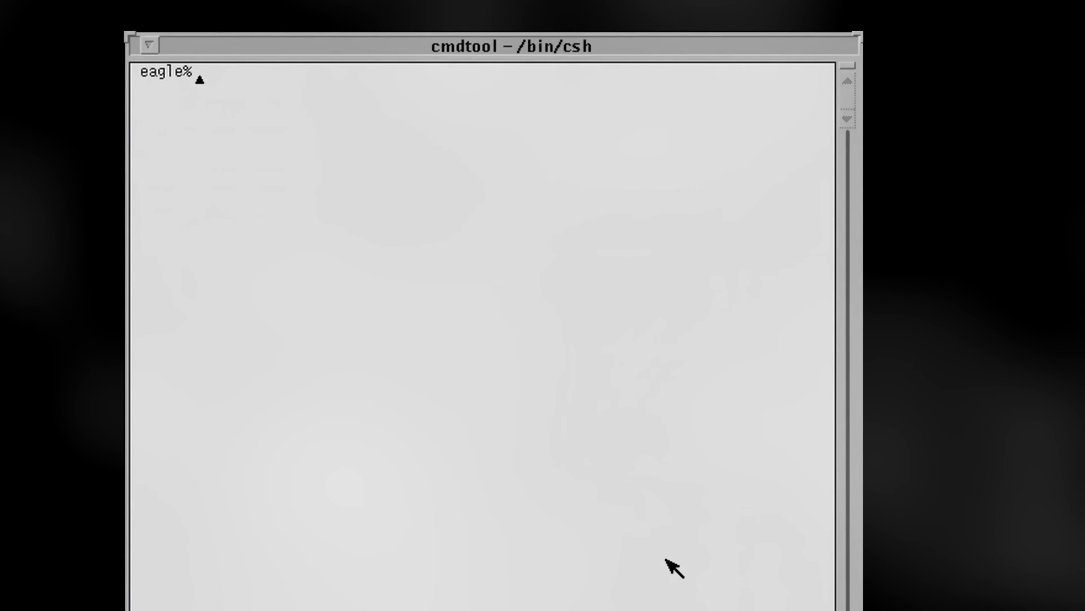
Ping nethack.org, then try loading nethack.org in Netscape, which fails to locate the server
type("pi")
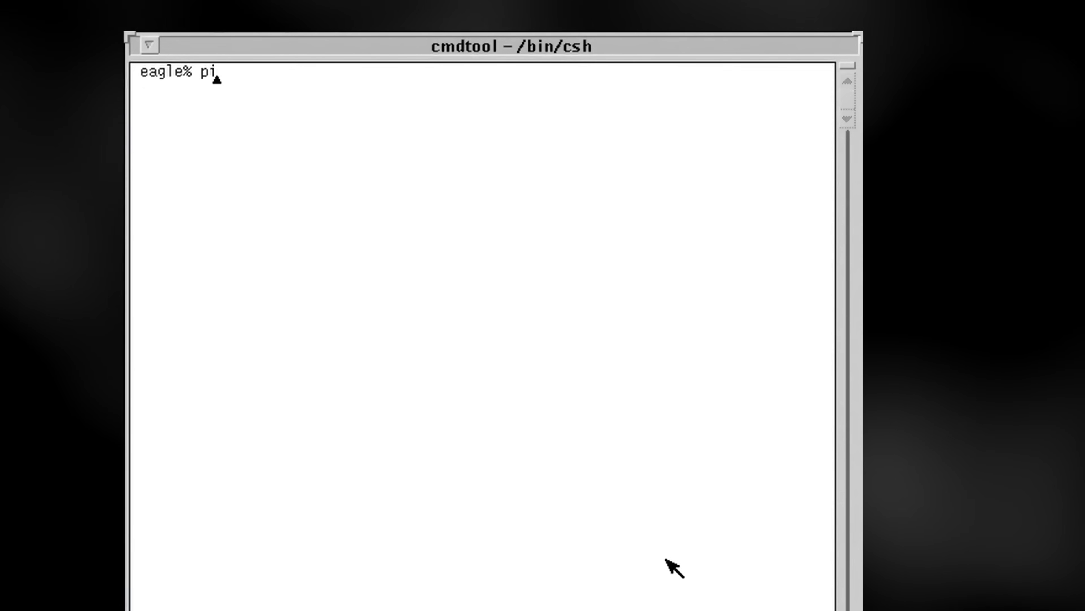
type("ng nethack")
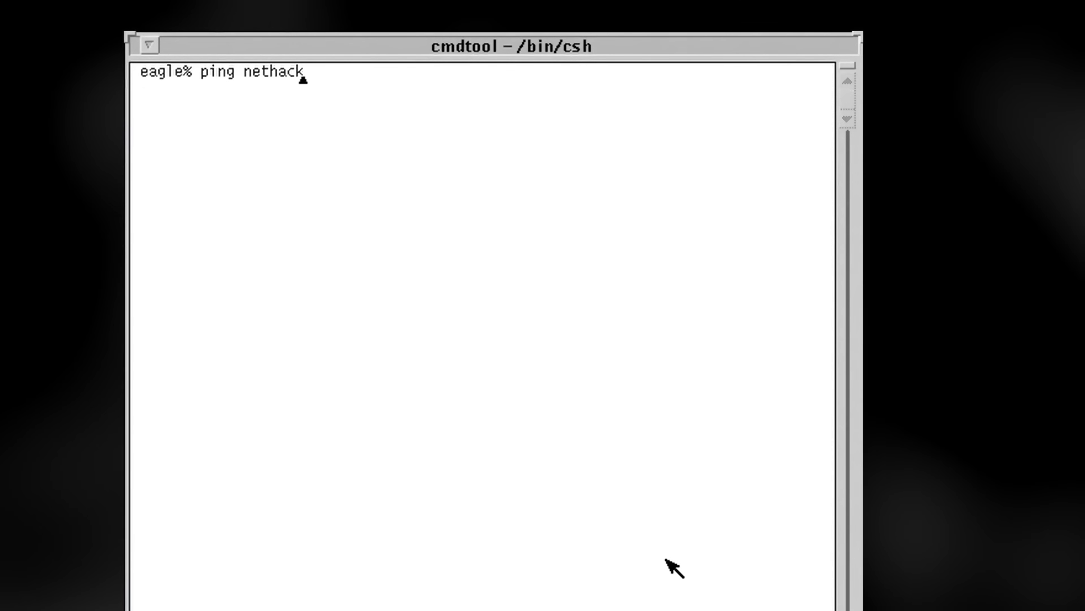
type(".org")
key("Return")
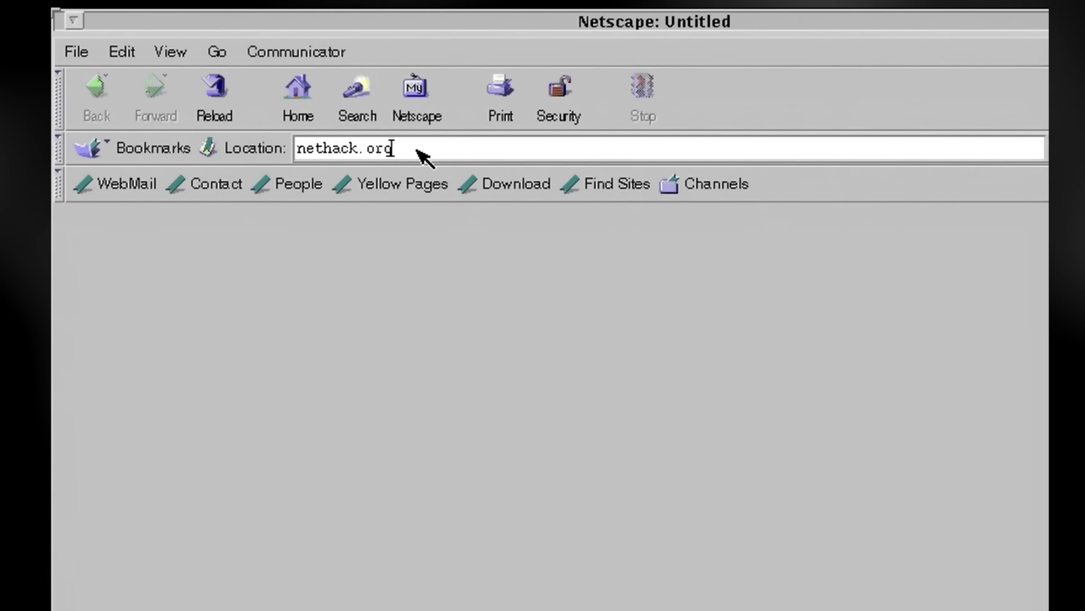
key("Return")
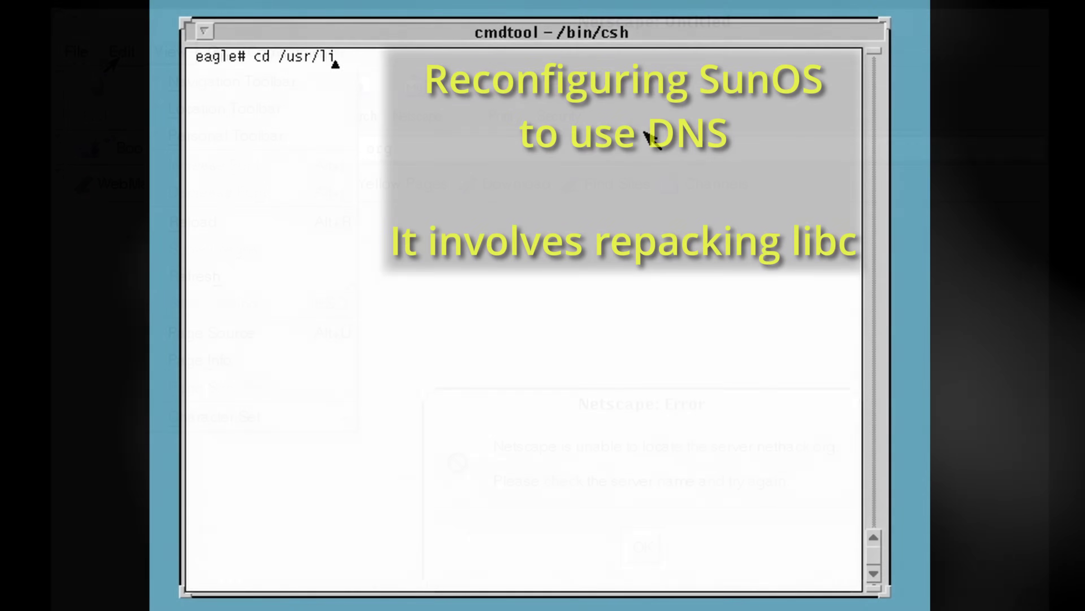
Change into /usr/lib/shlib.etc and begin making a tmp folder for the libc extraction
type("b/shlib.etc")
key("Return")
type("mkdir tmp")
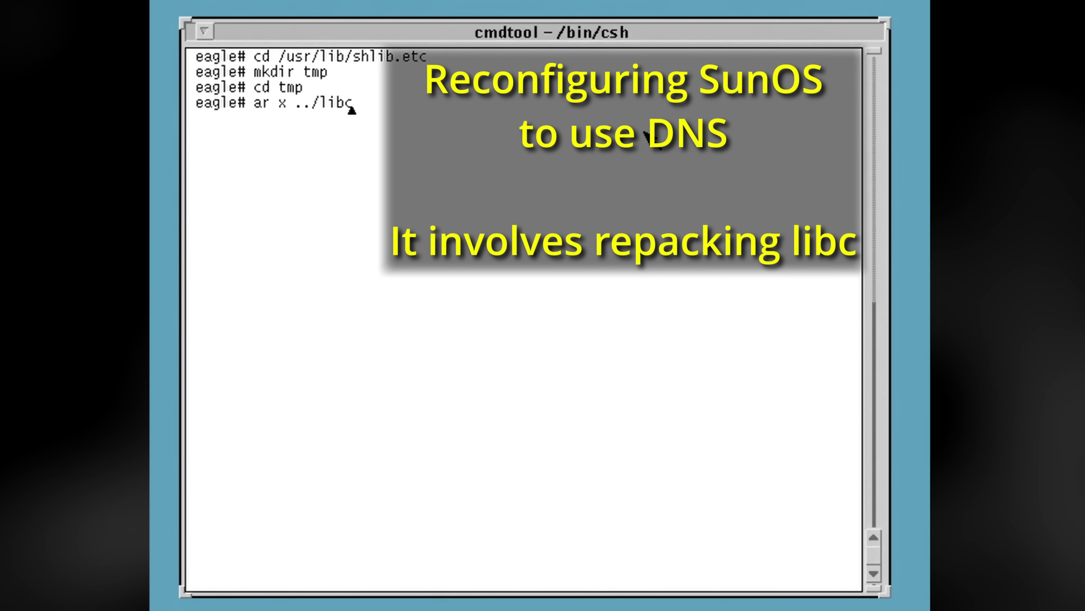
type("_pic.a")
Extract the objects from ../libc_pic.a, list them, and delete __.SYMDEF
key("Return")
type("ls")
key("Return")
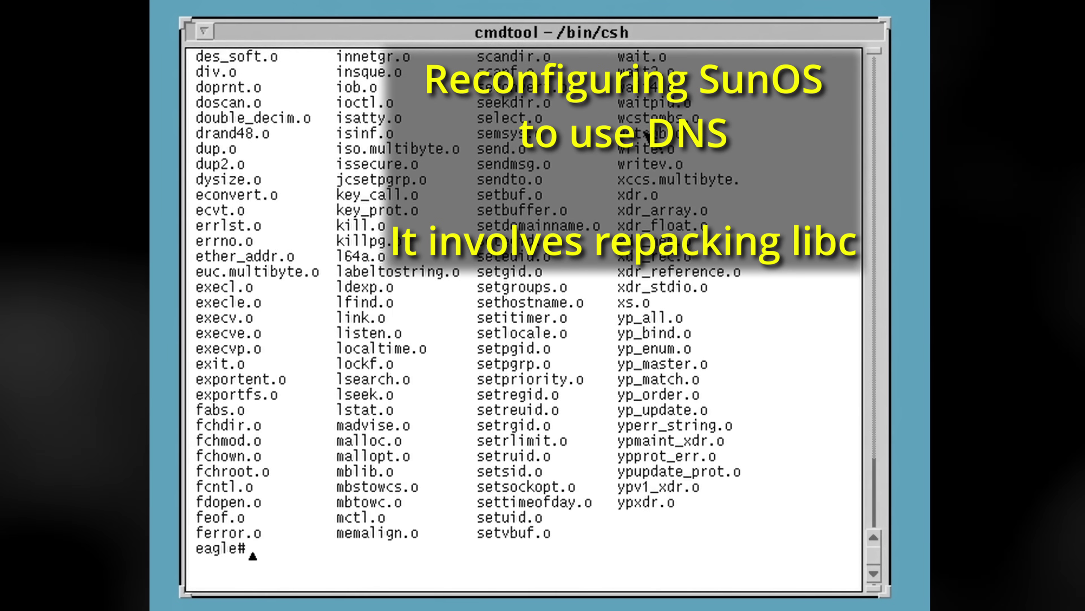
type("rm __.SYMDEF")
key("Return")
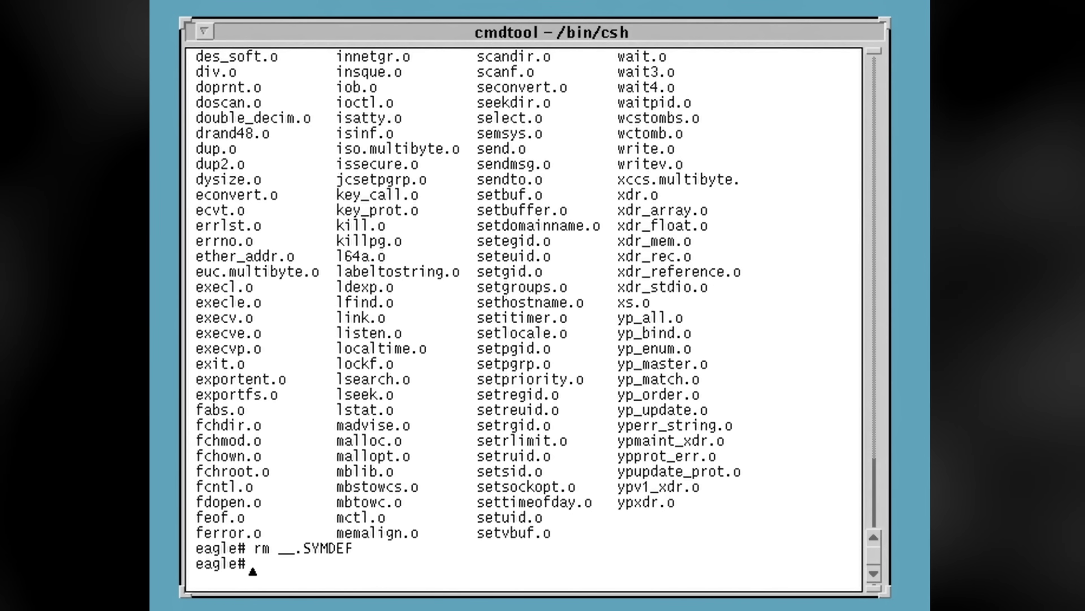
Rename the rpc objects to rpc_commondata.o and rpc_dtablesize.o
type("ls rpc*")
key("Return")
type("mv rpc.")
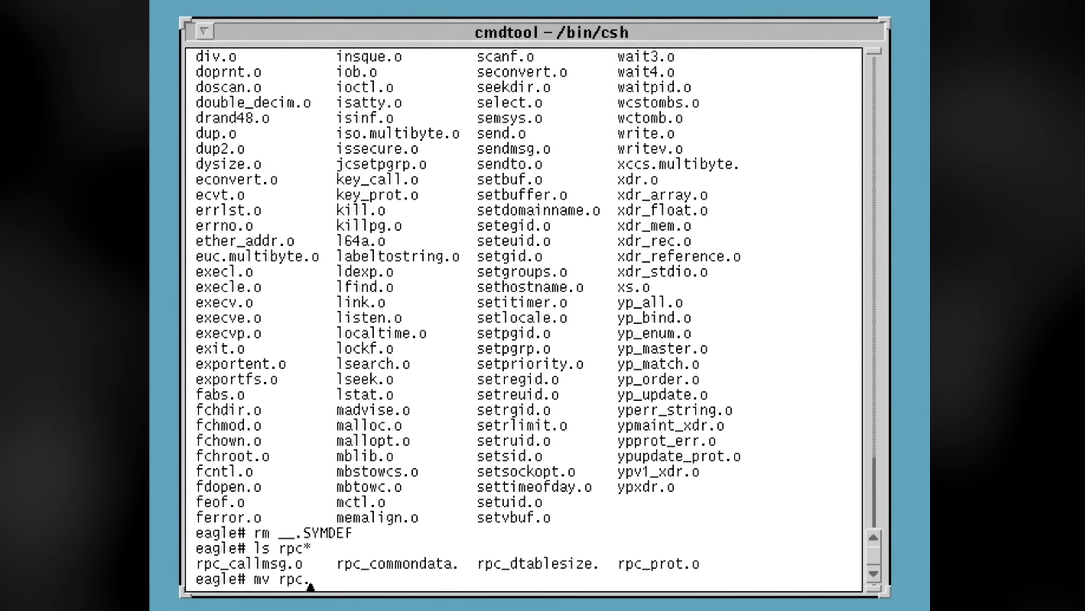
type("_commondata. rpc_commondata.o")
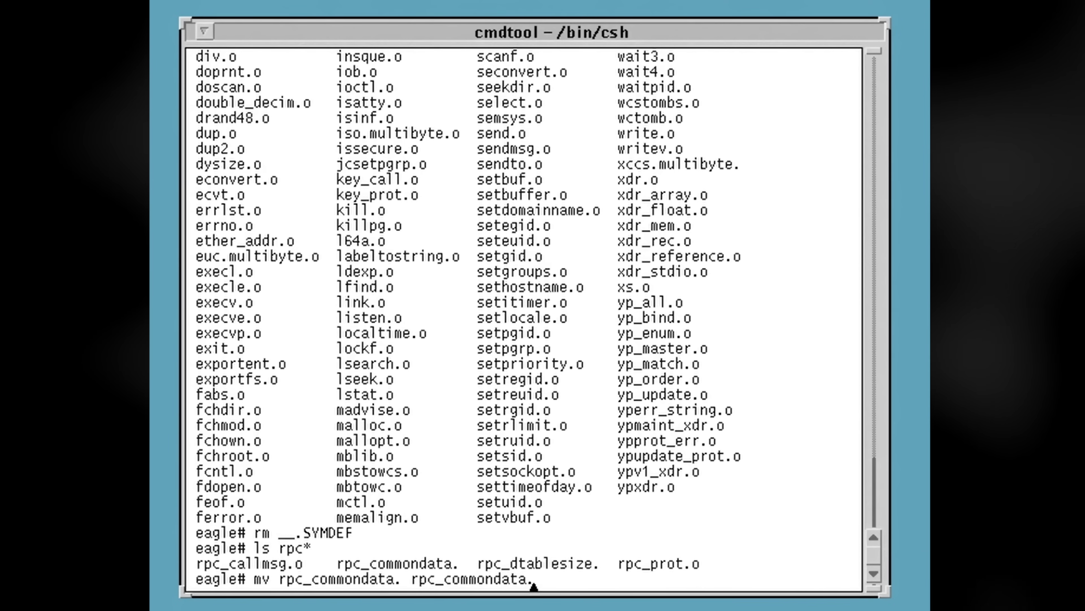
key("Return")
type("mv rpc_dtablesize. rpc_dtablesize.o")
key("Return")
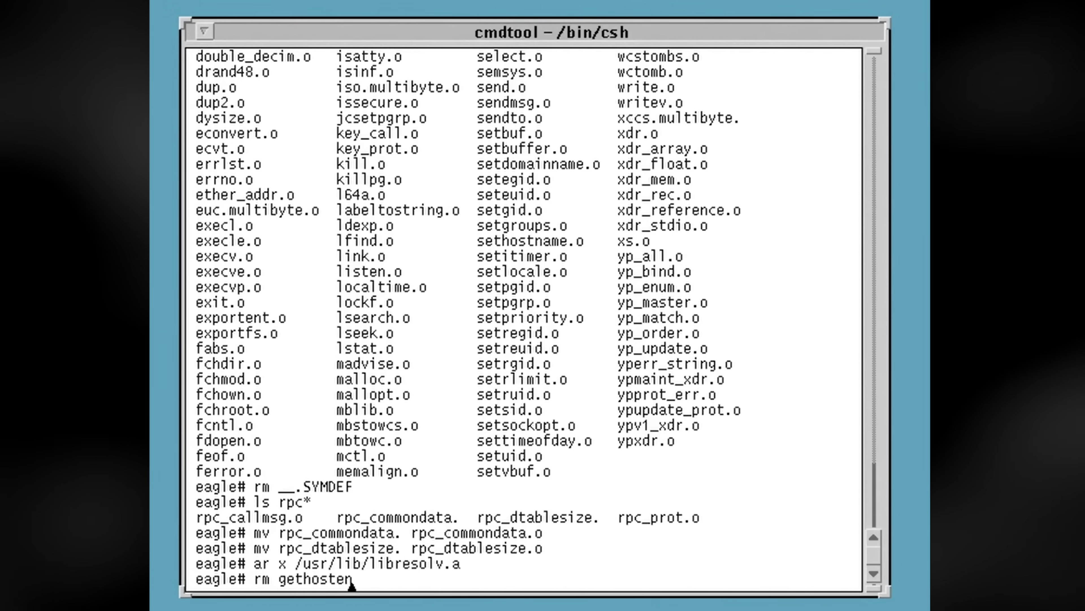
Delete gethostent.o and strcasecmp.o, then try backing up lorder-sparc as lorder-sparc.orig
type(".o")
key("Return")
type("rm strcasec")
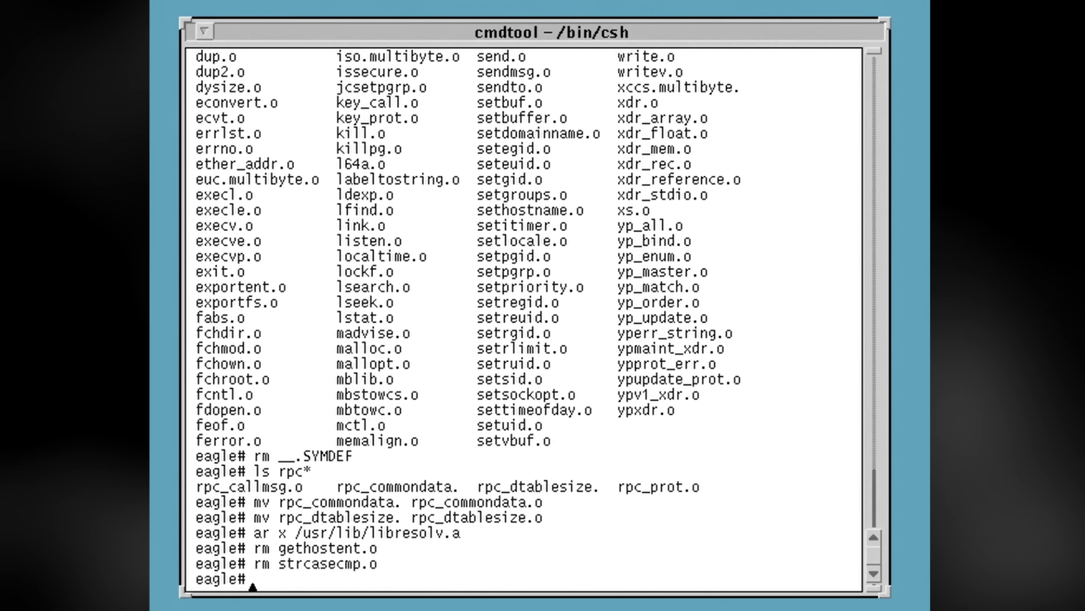
type("order-sparc lor")
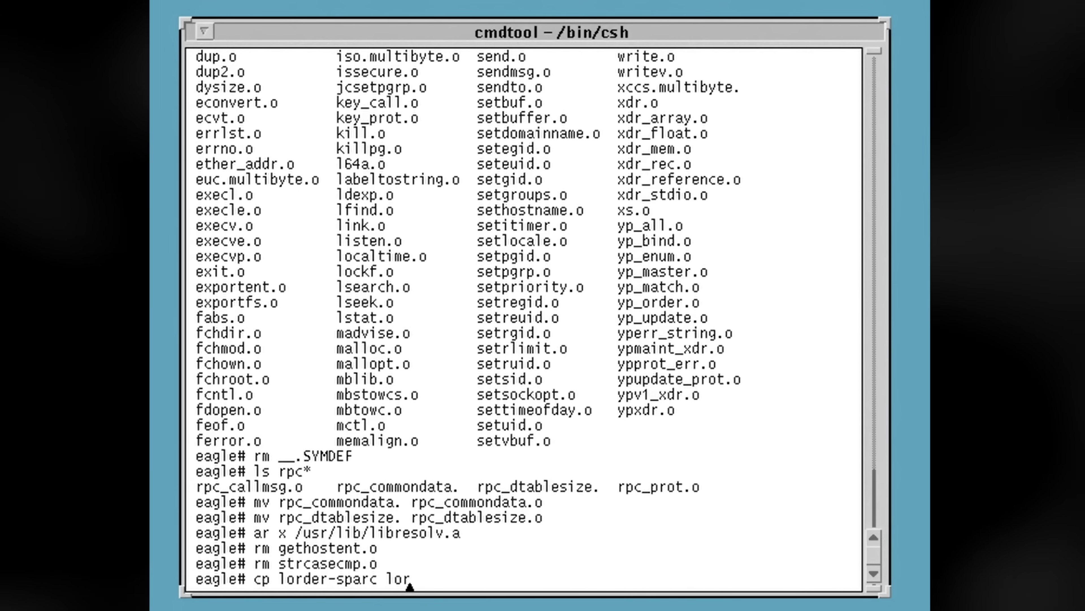
type("der-sparc.orig")
key("Return")
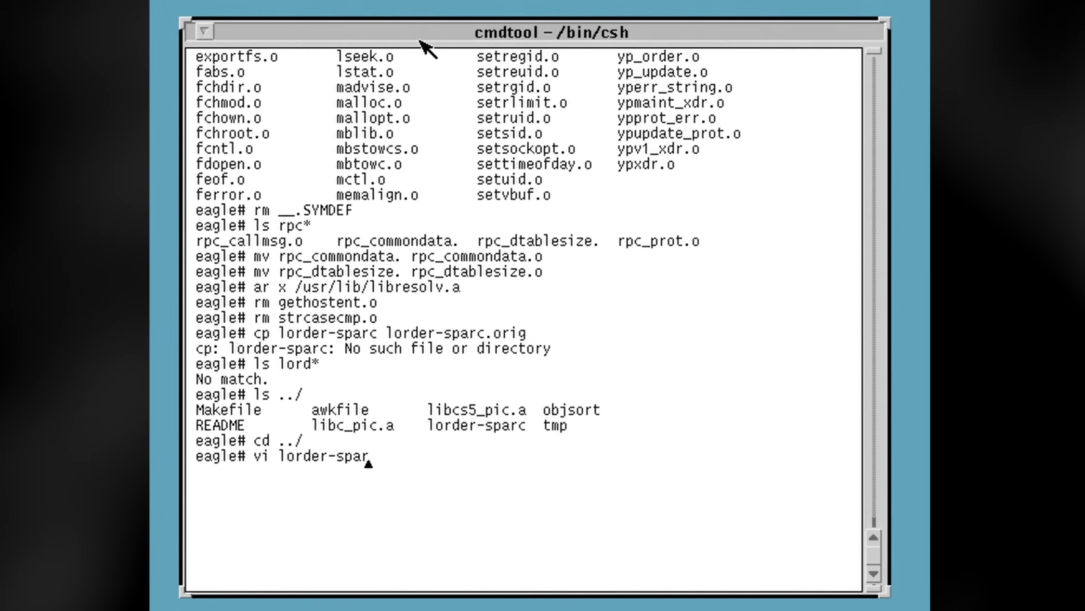
Open lorder-sparc in vi, browse and search its object list, then quit
type("c")
key("Return")
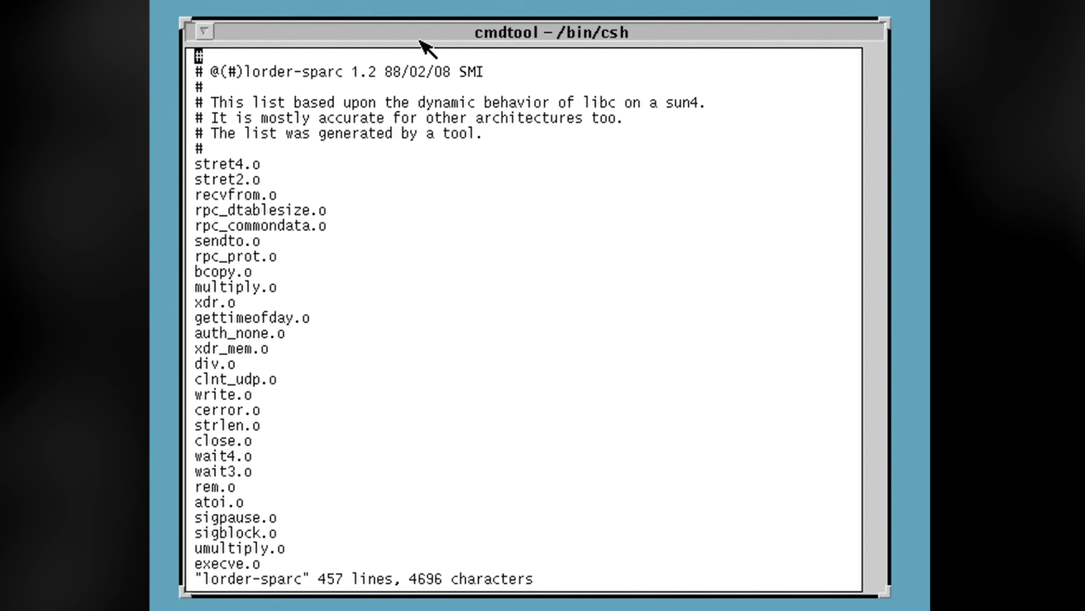
key("j")
key("j")
key("j")
key("j")
key("j")
key("j")
key("j")
key("j")
key("j")
key("j")
key("j")
key("j")
key("j")
key("j")
key("j")
key("j")
key("j")
key("j")
key("j")
key("j")
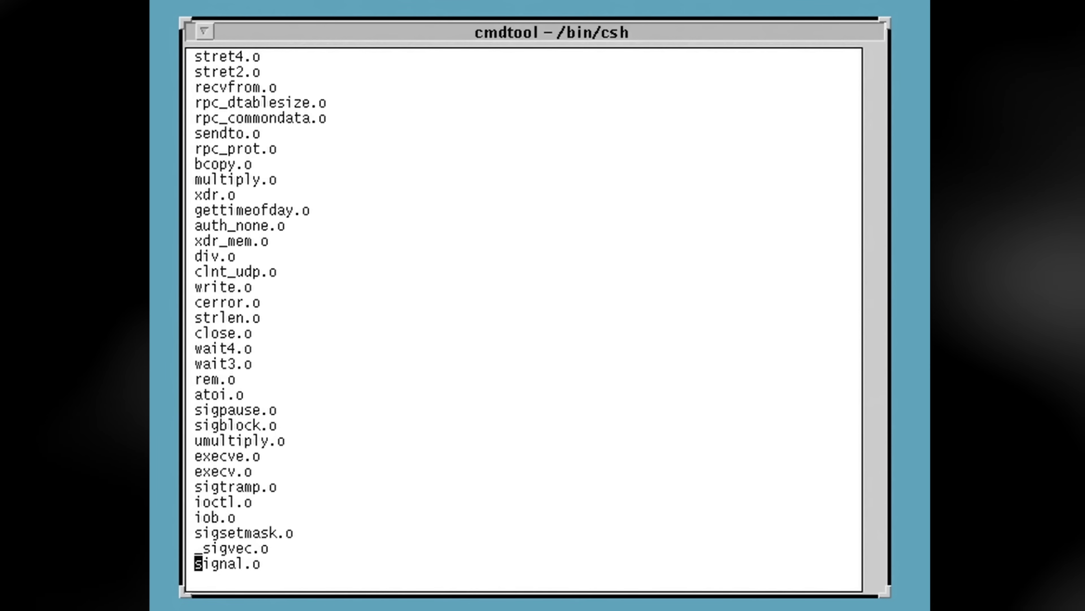
key("Return")
type(":q")
key("Return")
Copy lorder-sparc to lorder-sparc.orig and reopen lorder-sparc in vi at the gethostent entry
type("cp lord")
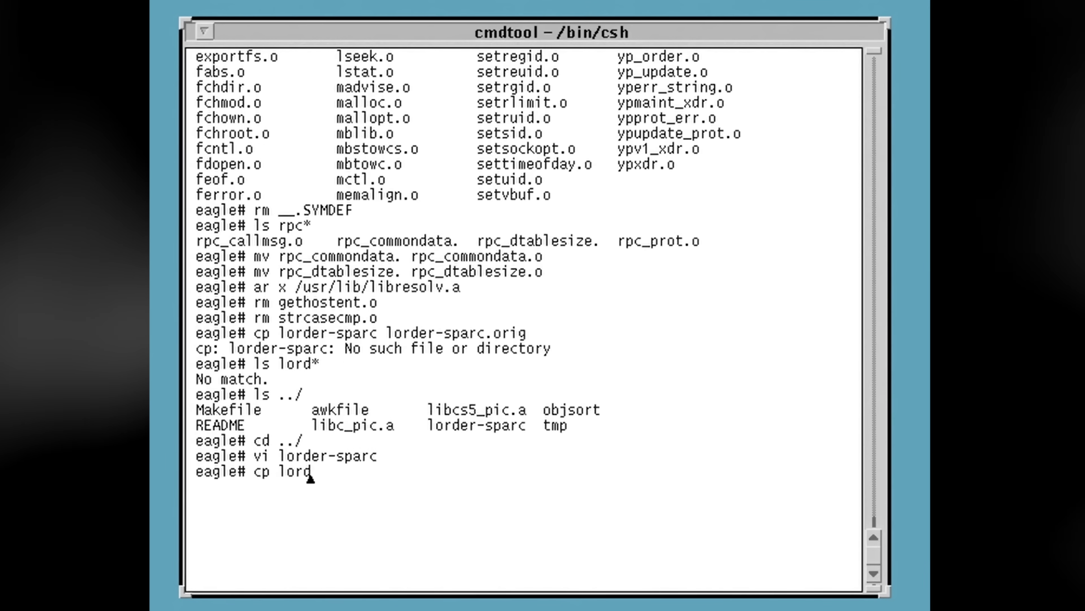
type("er-sparc lorder-sparc.orig")
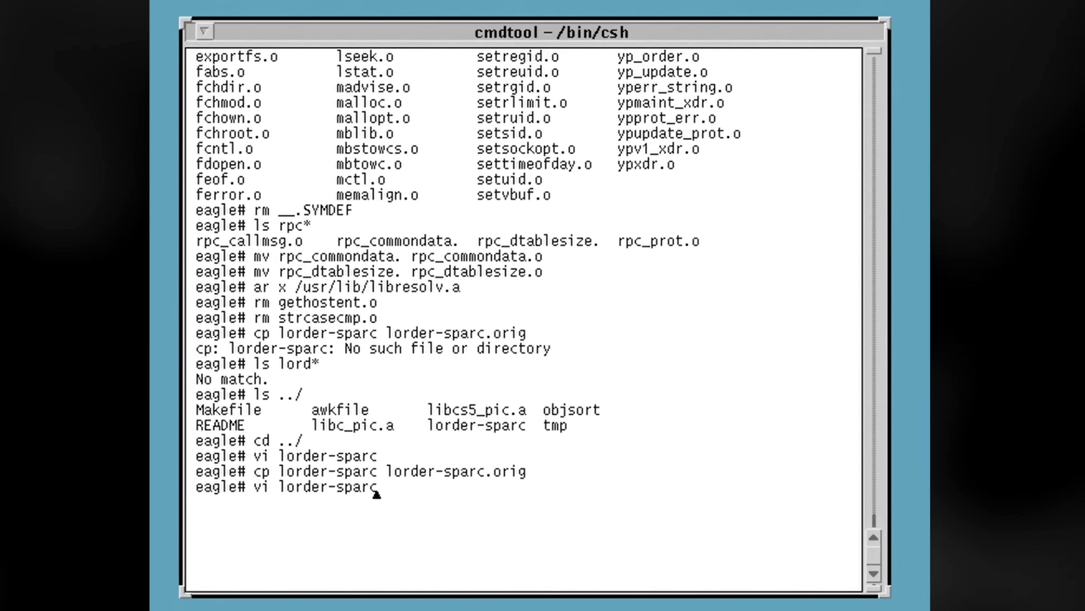
key("Return")
type("/gethostent")
key("Return")
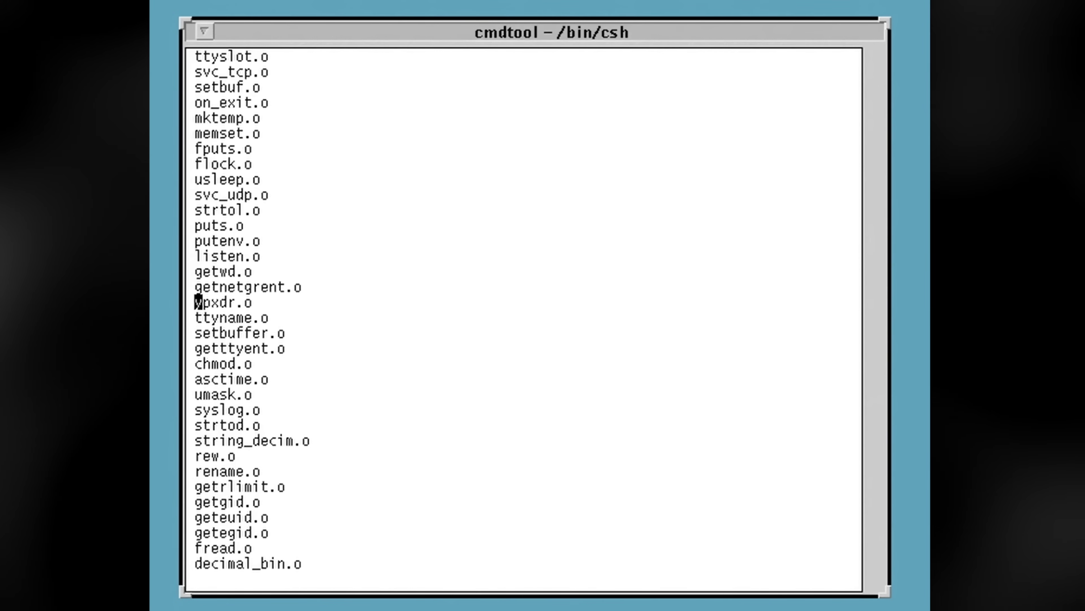
key("Return")
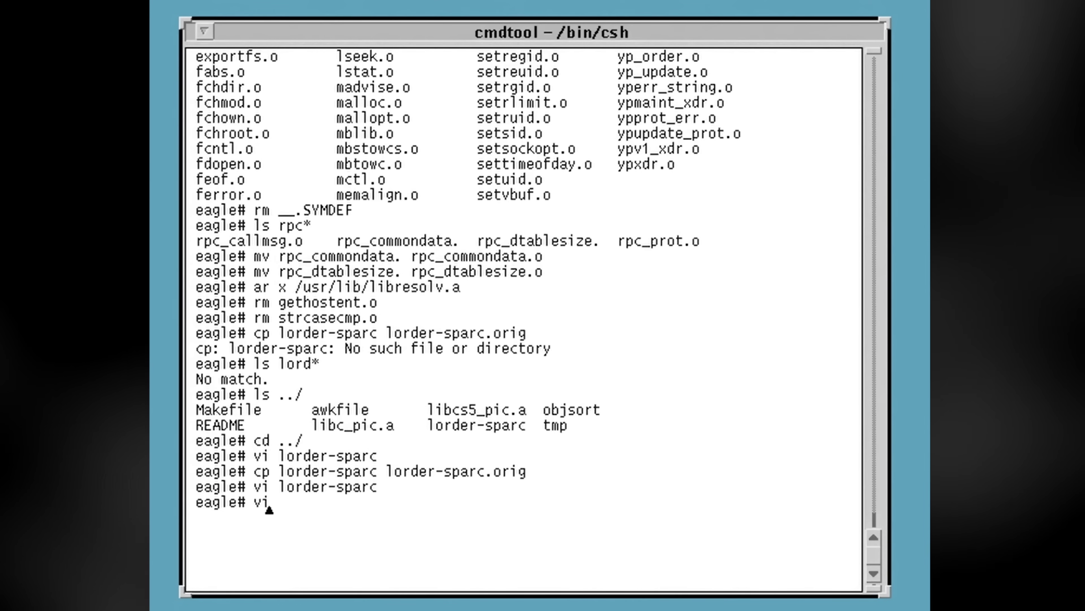
type("vi lorder-sparc")
key("Return")
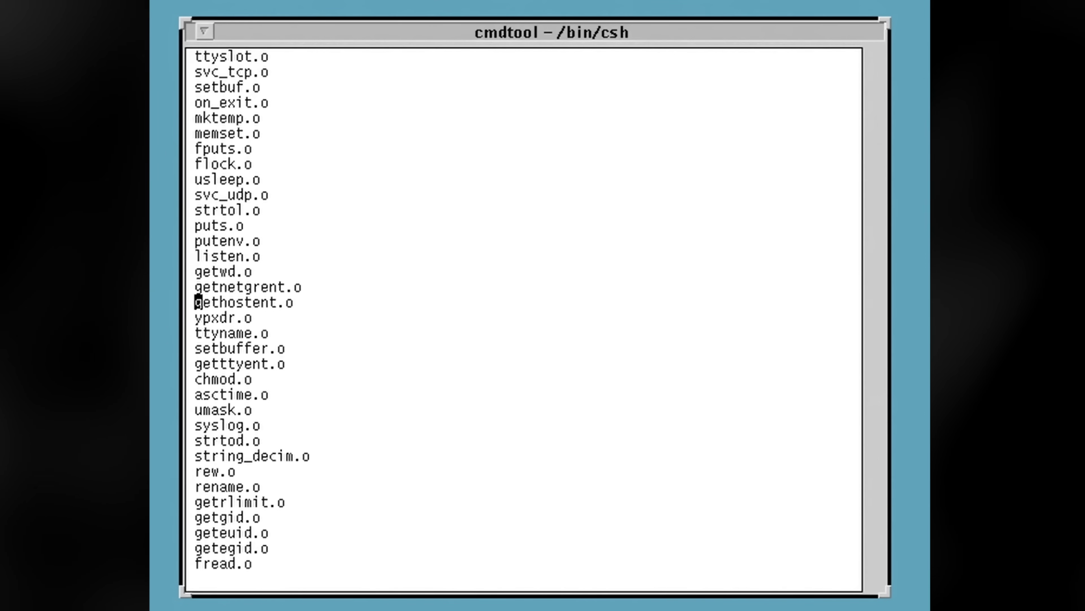